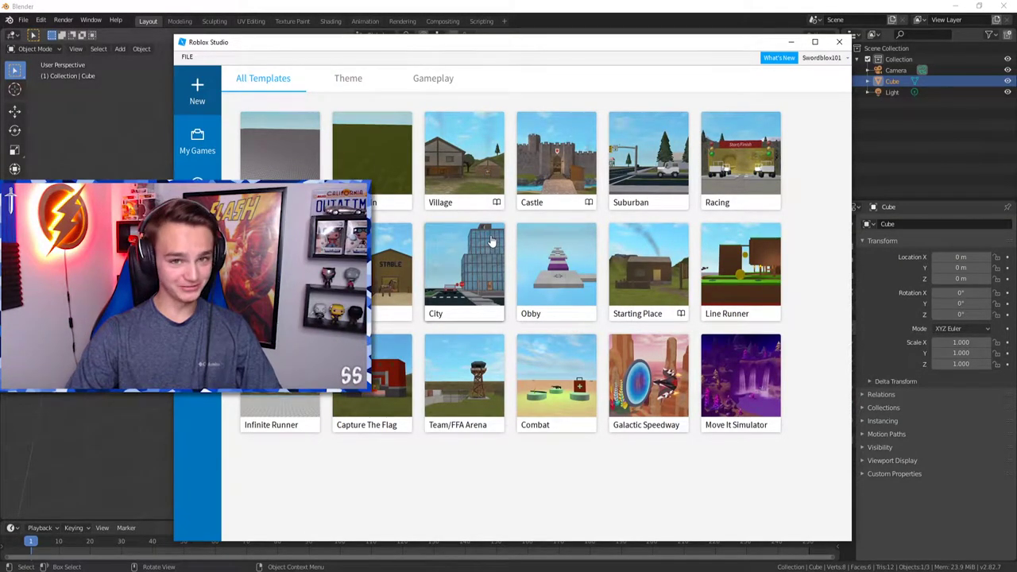
Create a new place from the Baseplate template and start a play test with the avatar.
{"action": "left_click", "coordinate": [292, 151]}
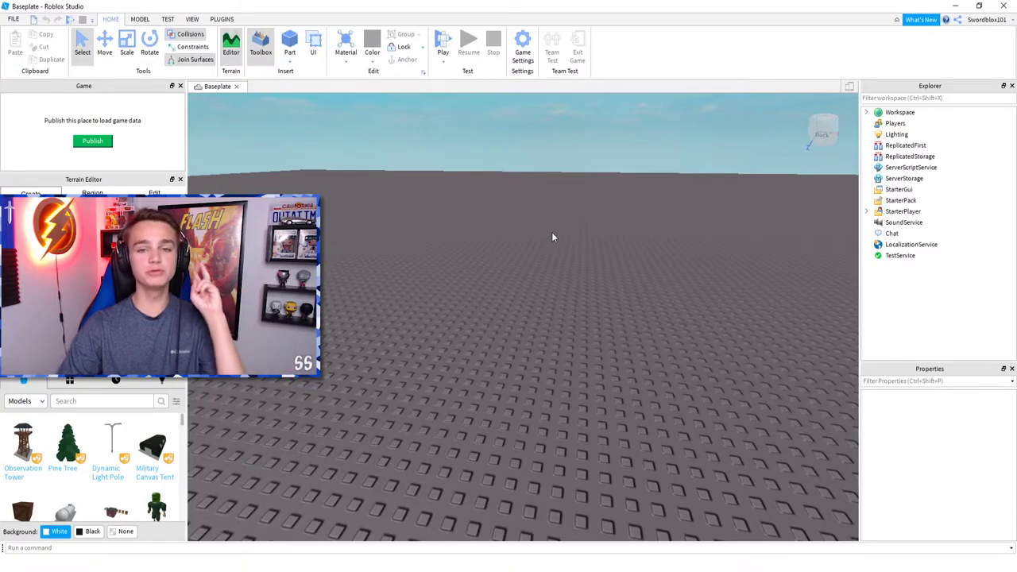
{"action": "left_click", "coordinate": [167, 23]}
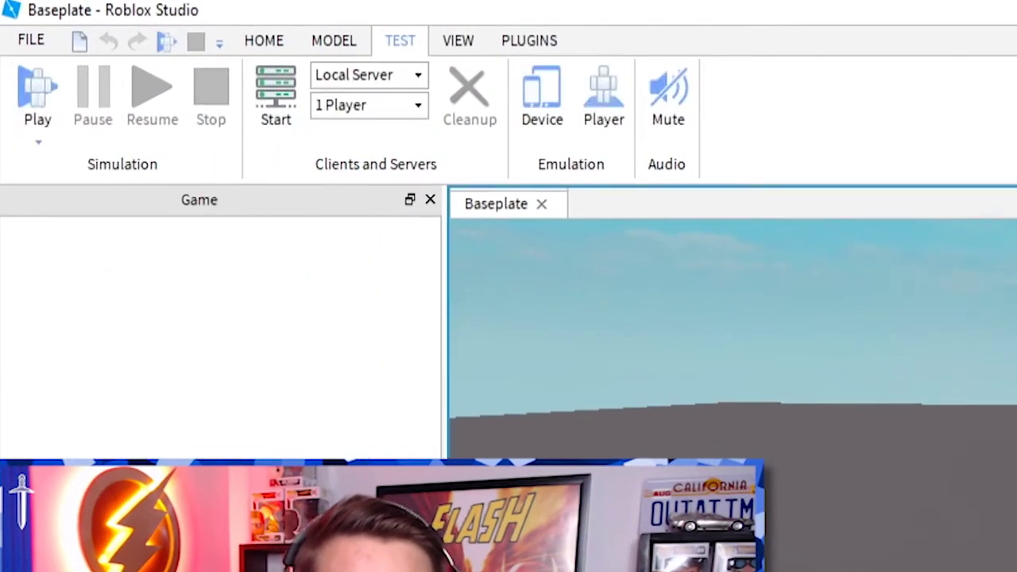
{"action": "key", "text": "F5"}
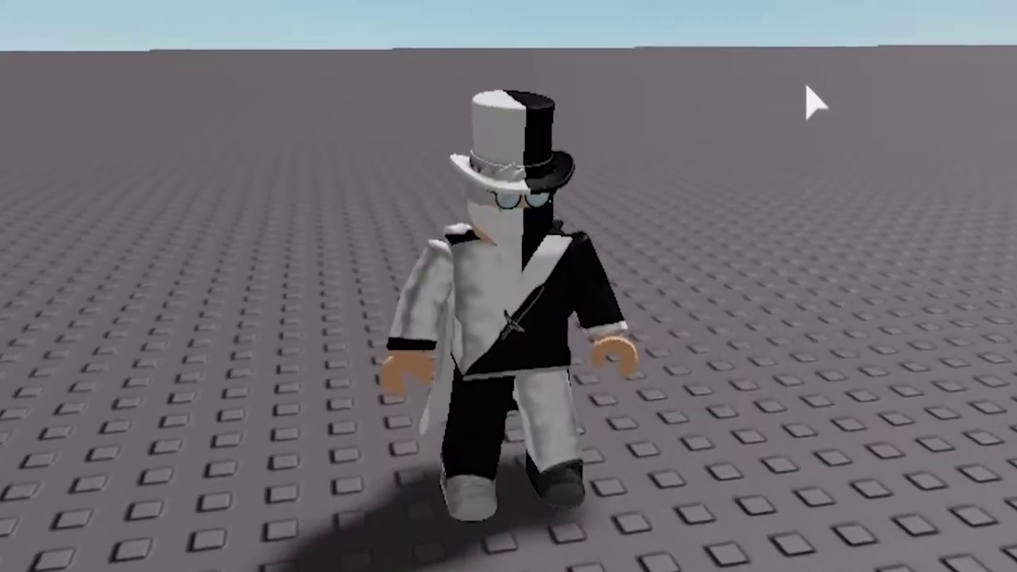
Turn the avatar on the baseplate to view it from the front.
{"action": "scroll", "coordinate": [807, 85], "scroll_direction": "up", "scroll_amount": 1}
{"action": "right_click_drag", "start_coordinate": [807, 86], "coordinate": [815, 70]}
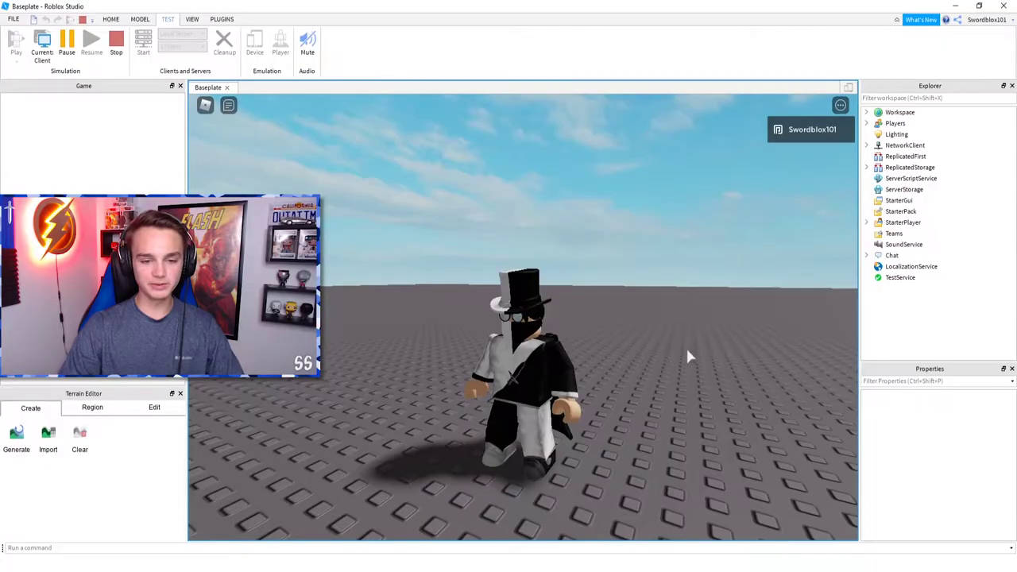
{"action": "key", "text": "s"}
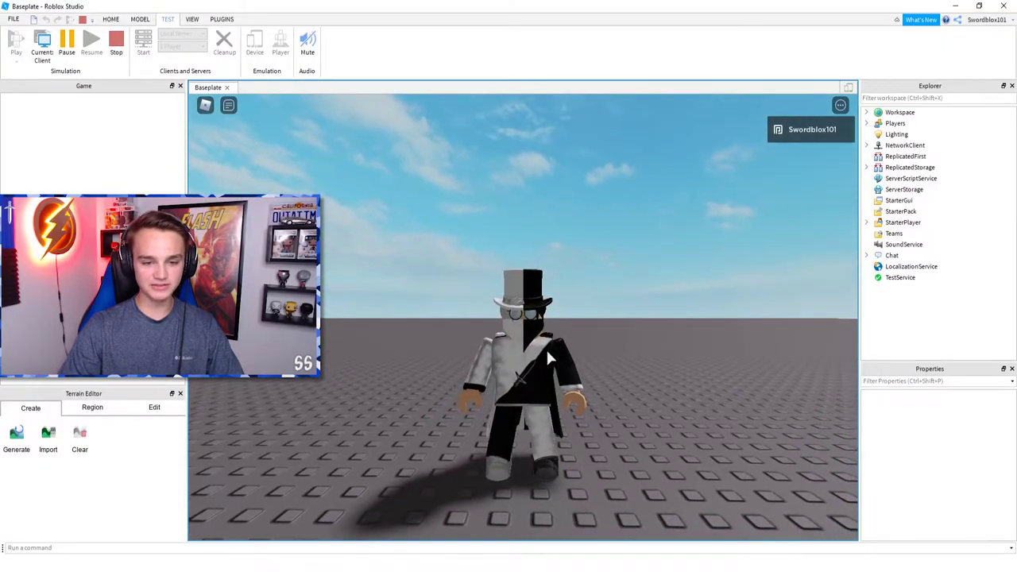
{"action": "key", "text": "s"}
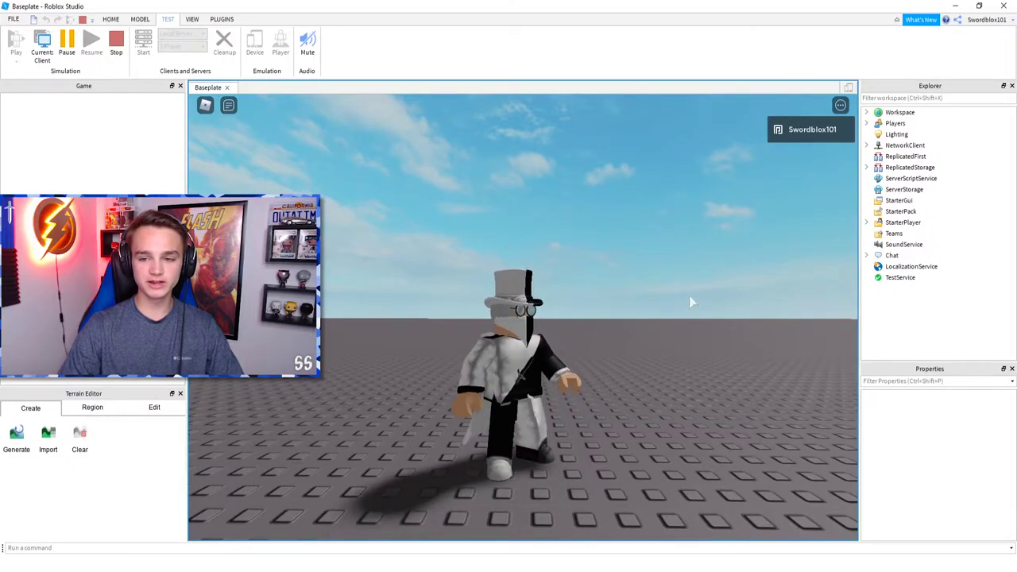
Export the player's character model from Workspace as an OBJ file named avatar in the Blender folder.
{"action": "left_click", "coordinate": [905, 155]}
{"action": "left_click", "coordinate": [877, 112]}
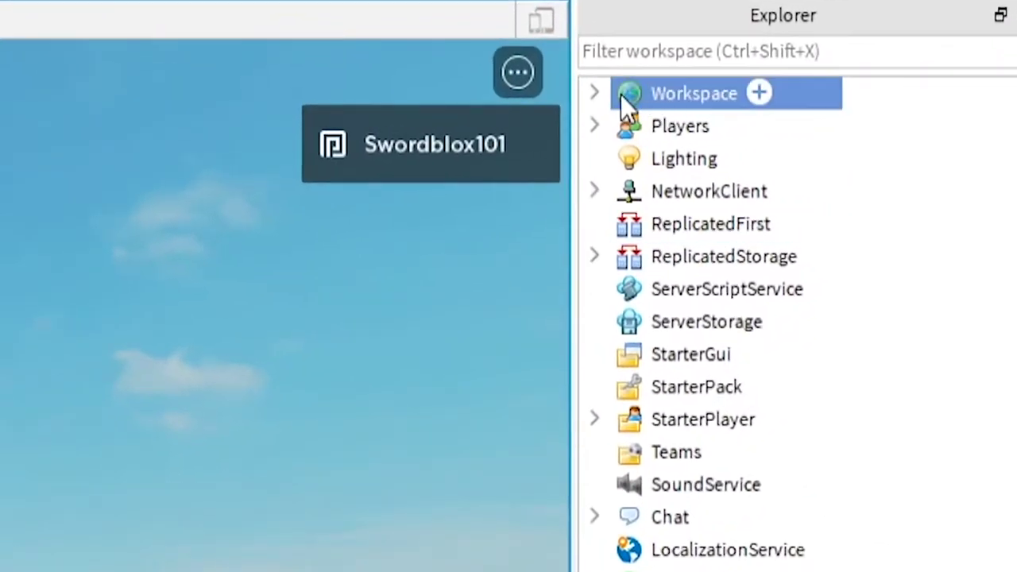
{"action": "left_click", "coordinate": [594, 94]}
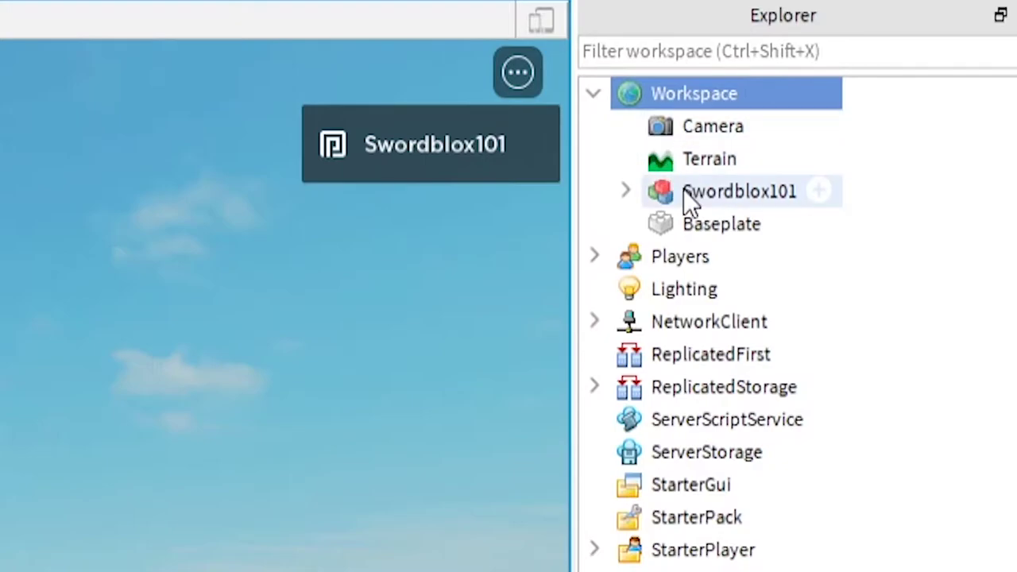
{"action": "right_click", "coordinate": [683, 189]}
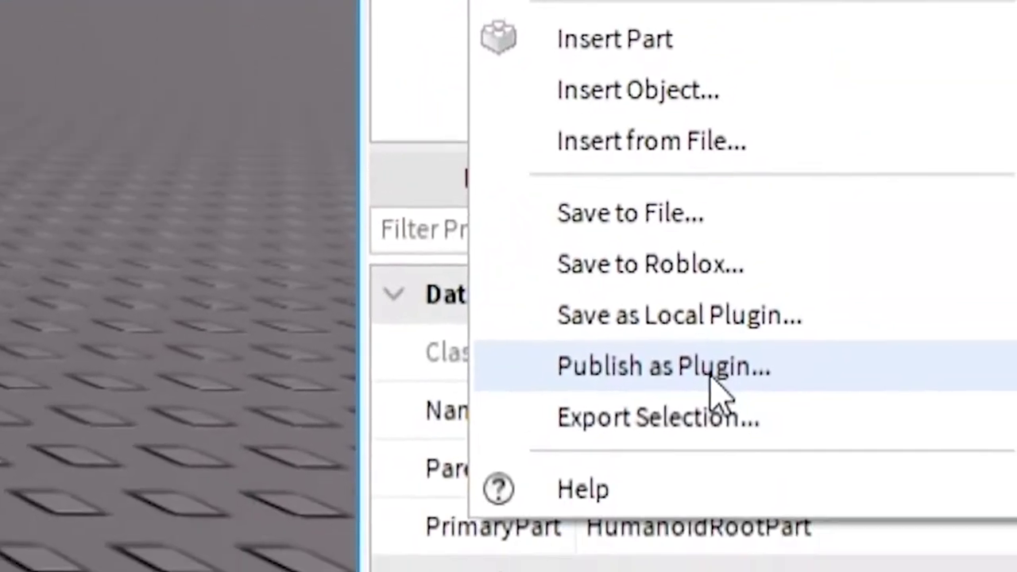
{"action": "left_click", "coordinate": [718, 417]}
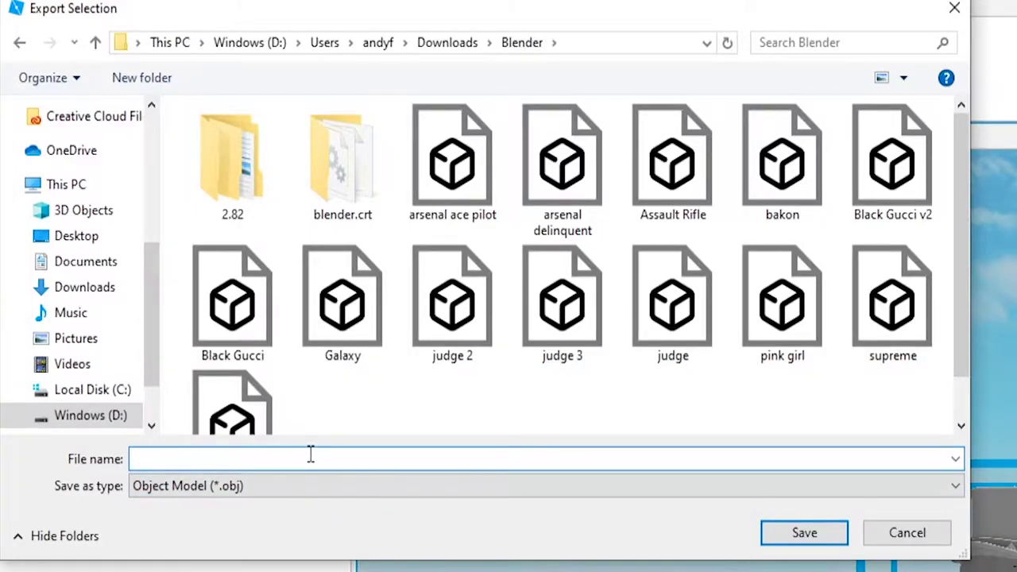
{"action": "type", "text": "avata"}
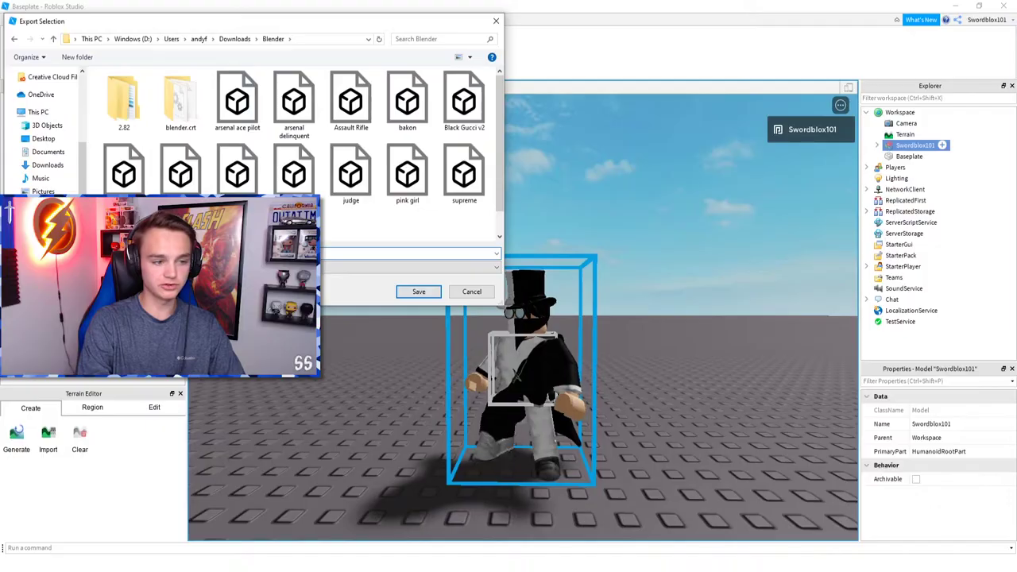
{"action": "key", "text": "Return"}
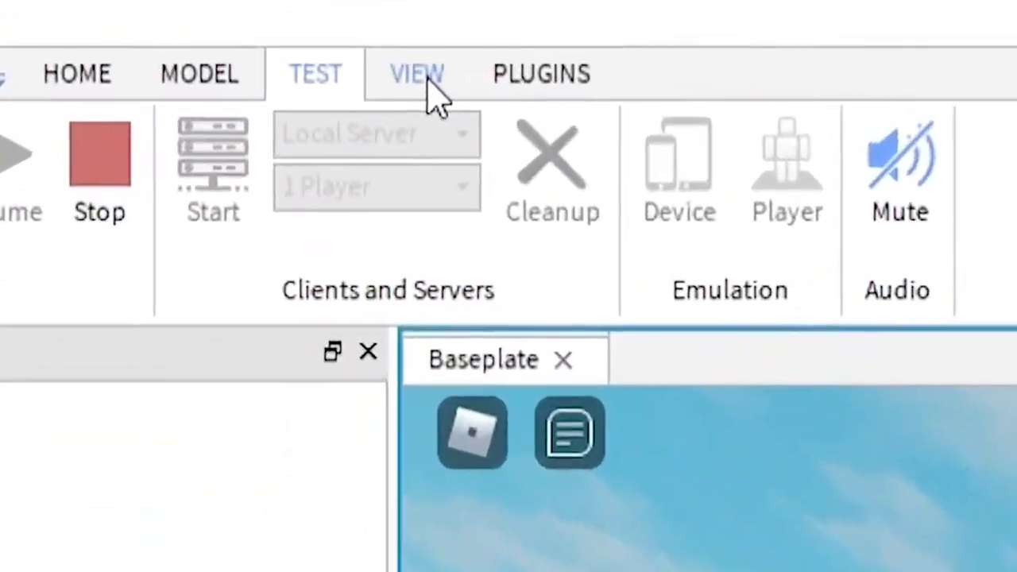
Show the Toolbox and insert the first Tanqr character model from a model search for tanqr.
{"action": "left_click", "coordinate": [195, 23]}
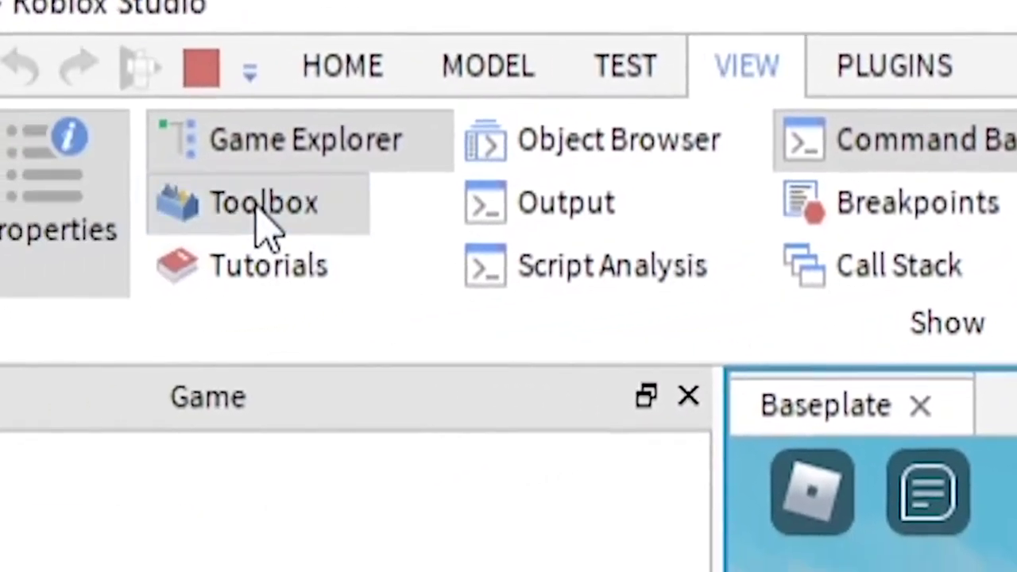
{"action": "left_click", "coordinate": [258, 211]}
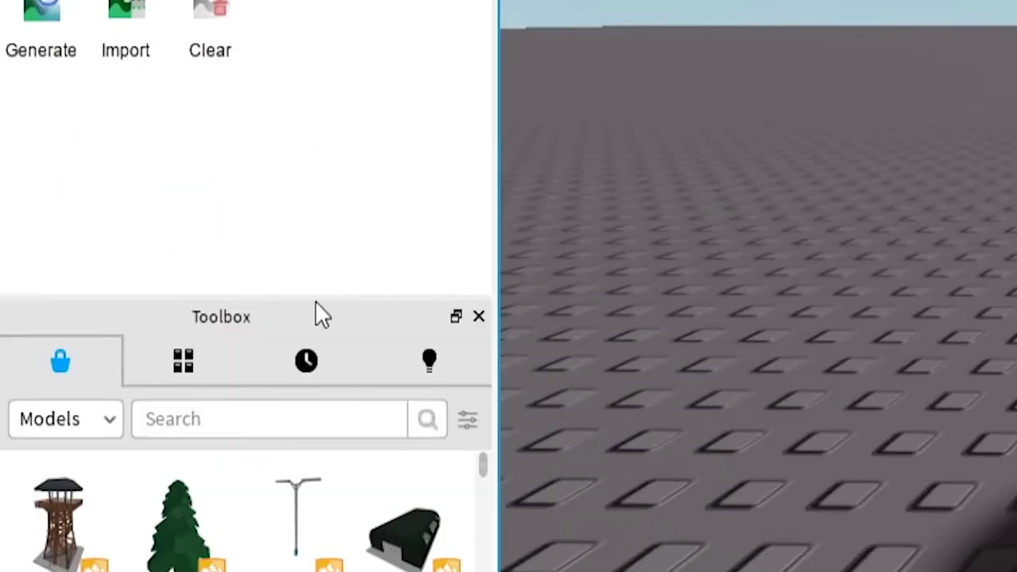
{"action": "left_click_drag", "start_coordinate": [319, 298], "coordinate": [319, 22]}
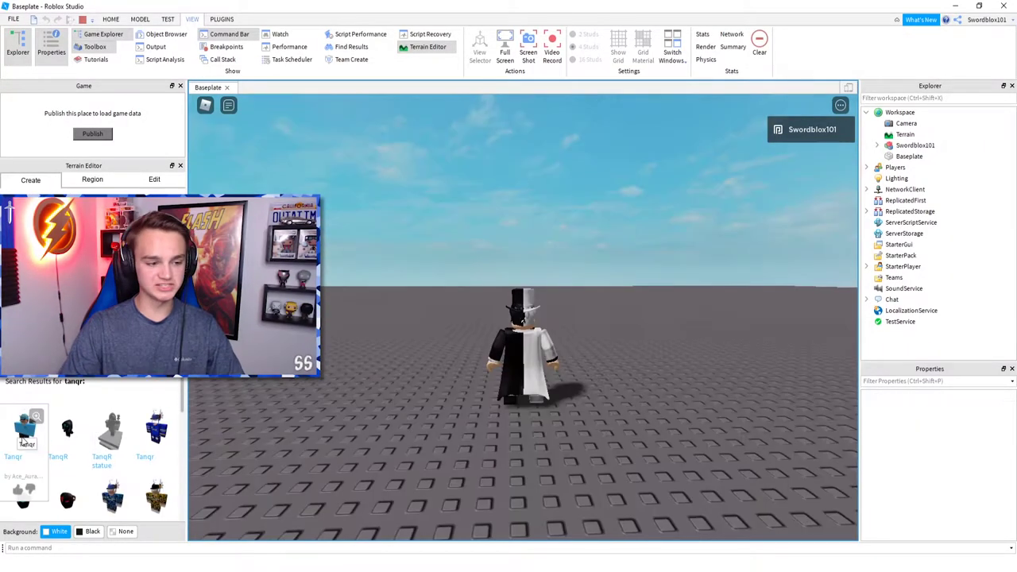
{"action": "left_click", "coordinate": [28, 425]}
{"action": "right_click_drag", "start_coordinate": [599, 311], "coordinate": [600, 349]}
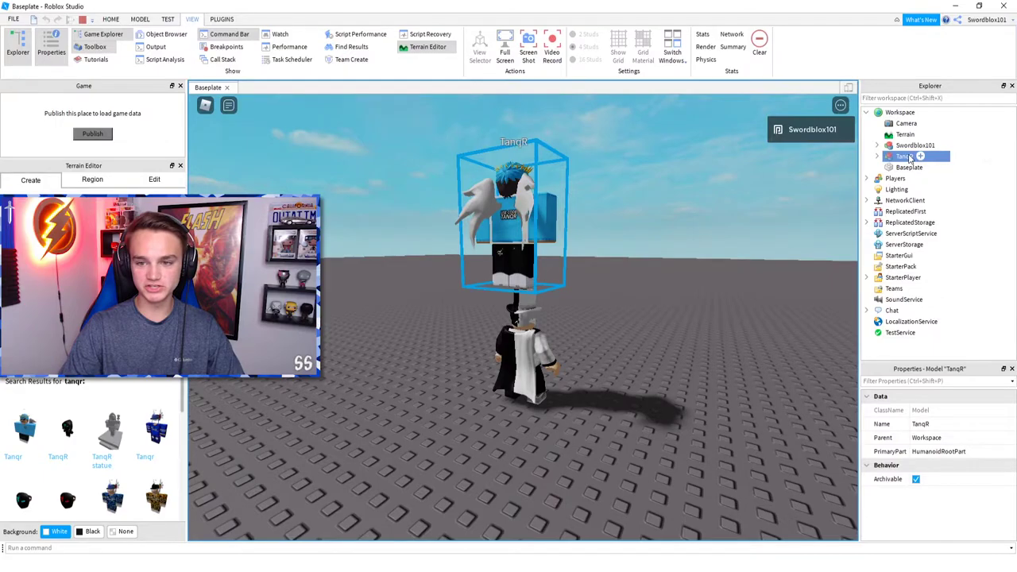
Export the inserted TanqR model as an OBJ file named tanqr in the Blender folder.
{"action": "right_click", "coordinate": [910, 158]}
{"action": "left_click", "coordinate": [928, 406]}
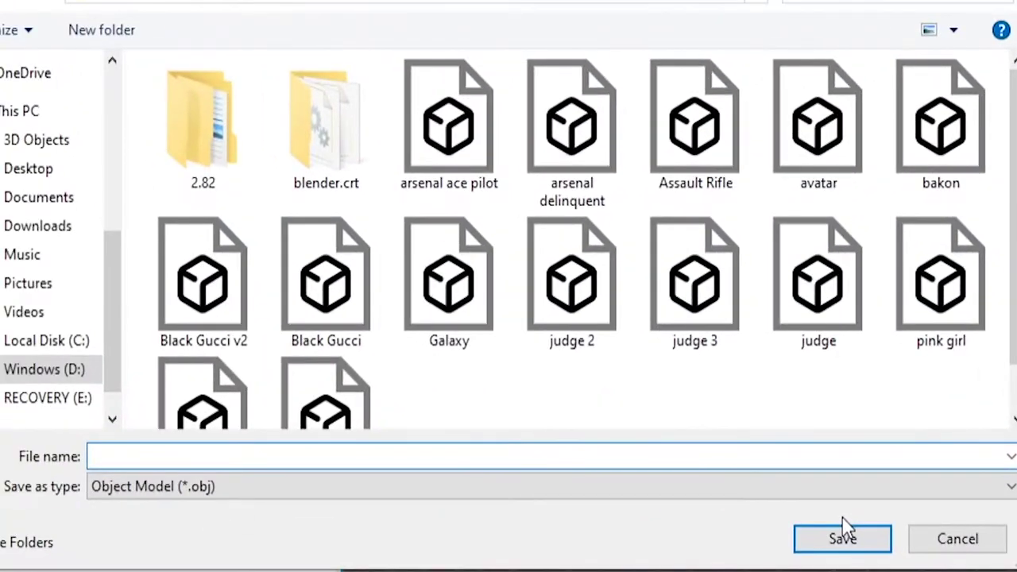
{"action": "type", "text": "tanqr"}
{"action": "left_click", "coordinate": [358, 378]}
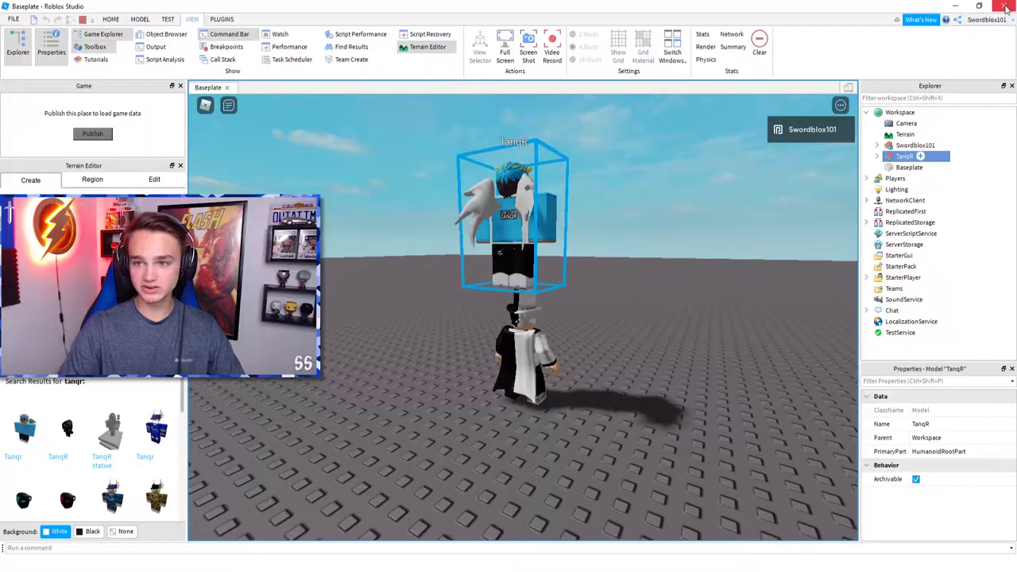
Close Roblox Studio without saving the Baseplate changes and open the recent file icy.blend in Blender.
{"action": "left_click", "coordinate": [1003, 5]}
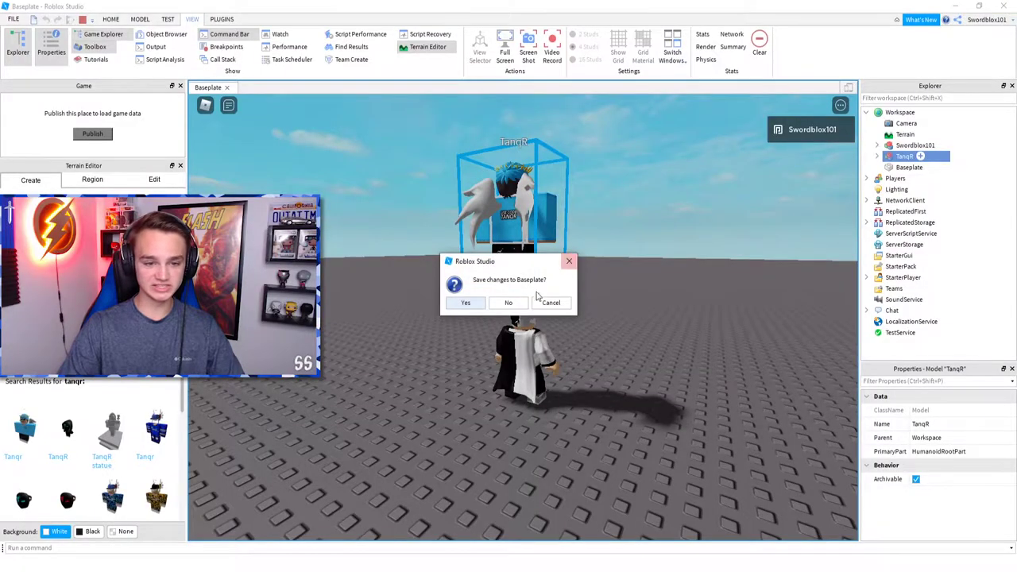
{"action": "left_click", "coordinate": [511, 307]}
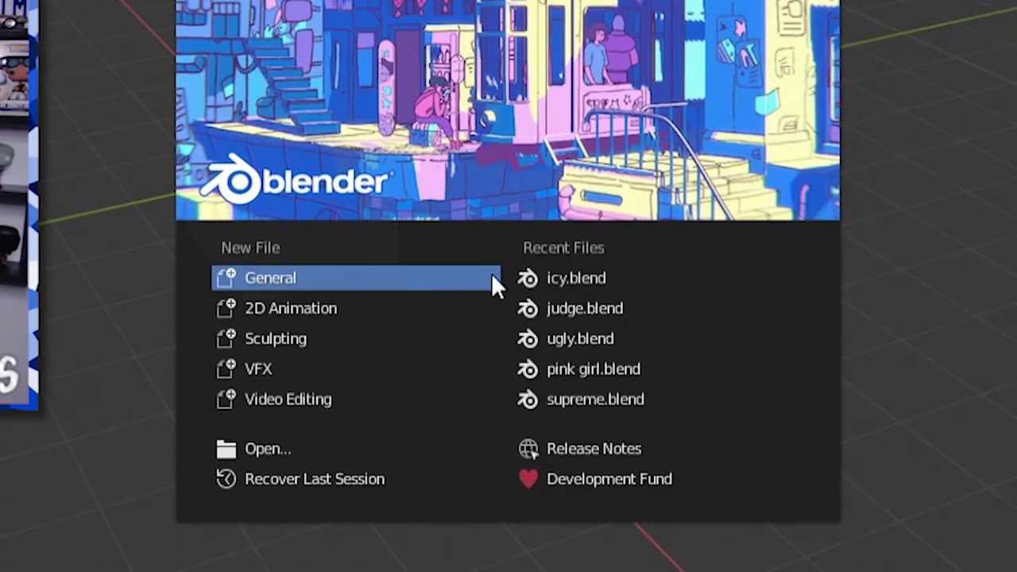
{"action": "left_click", "coordinate": [589, 281]}
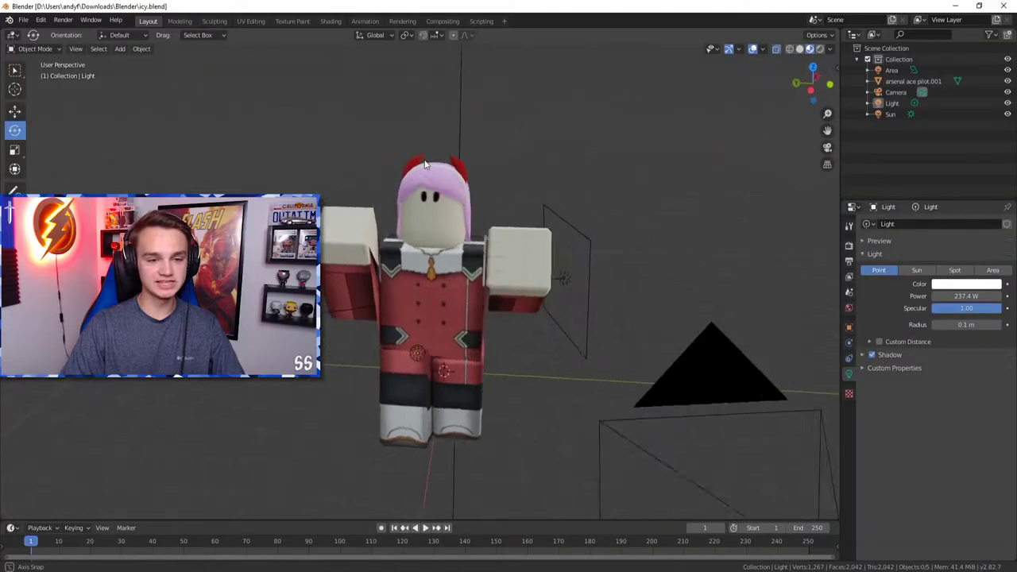
{"action": "middle_click_drag", "start_coordinate": [445, 161], "coordinate": [477, 171]}
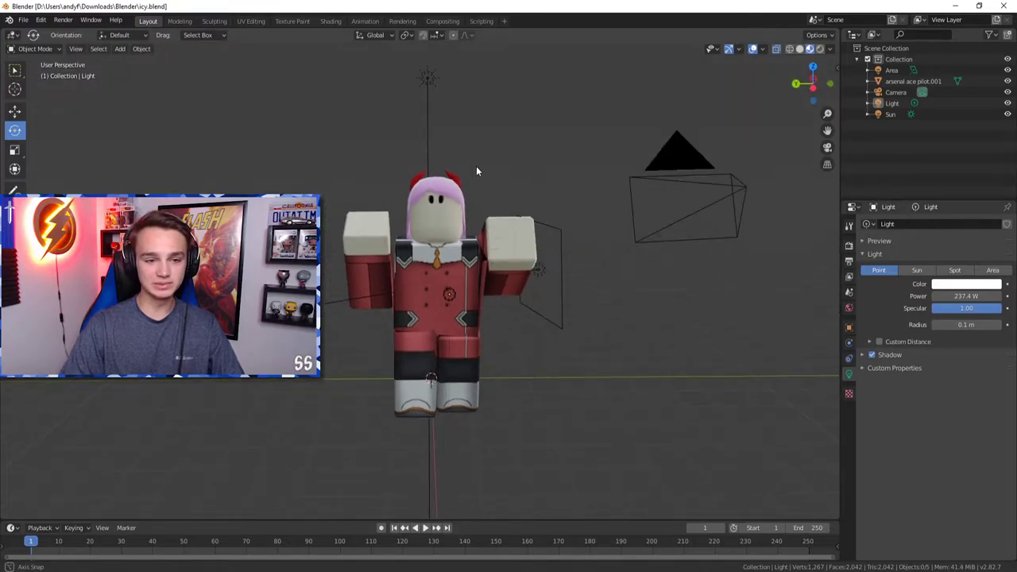
{"action": "scroll", "coordinate": [476, 170], "scroll_direction": "up", "scroll_amount": 1}
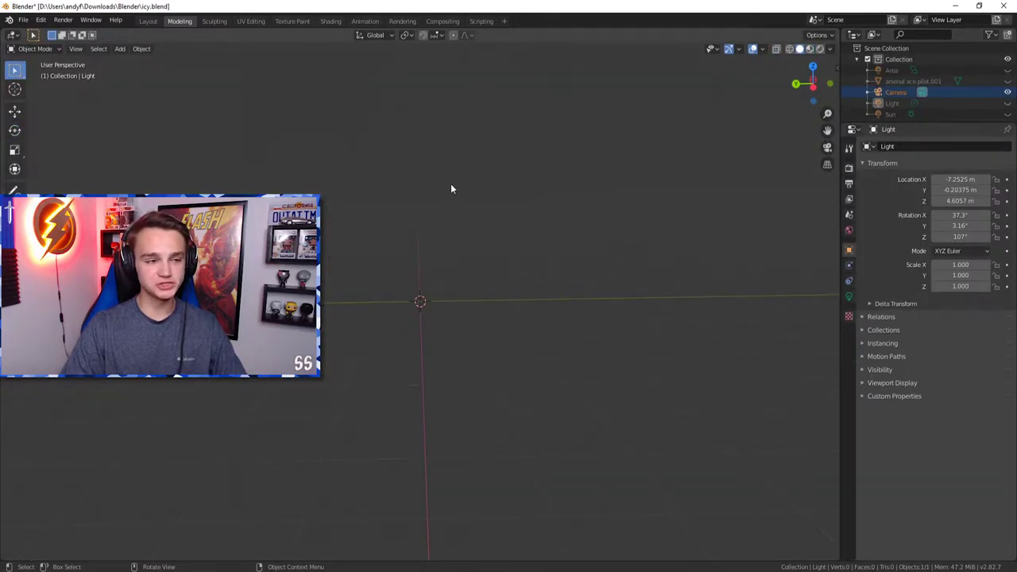
Import the Wavefront model arsenal ace pilot.obj from the Blender folder.
{"action": "left_click", "coordinate": [23, 19]}
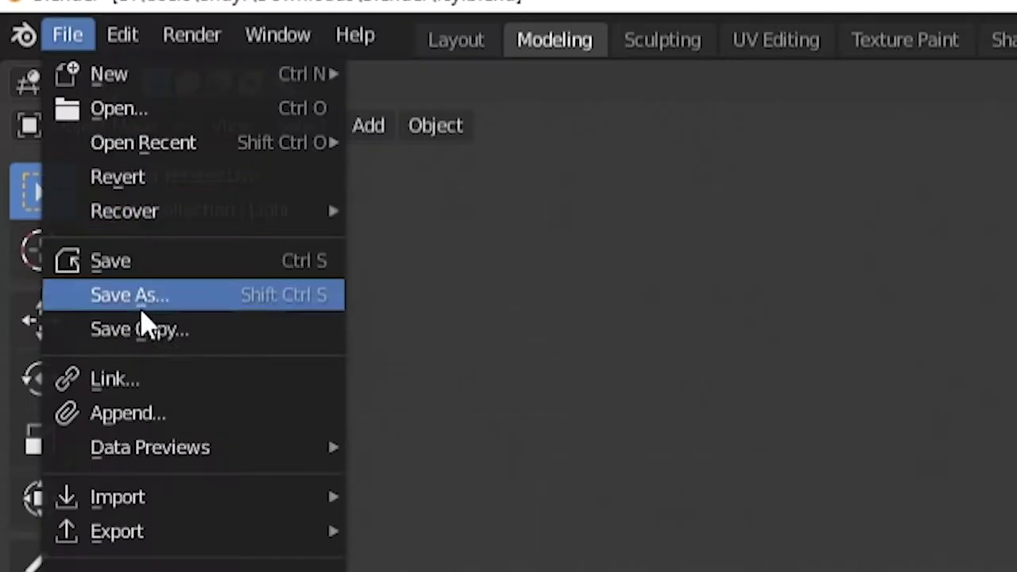
{"action": "mouse_move", "coordinate": [207, 500]}
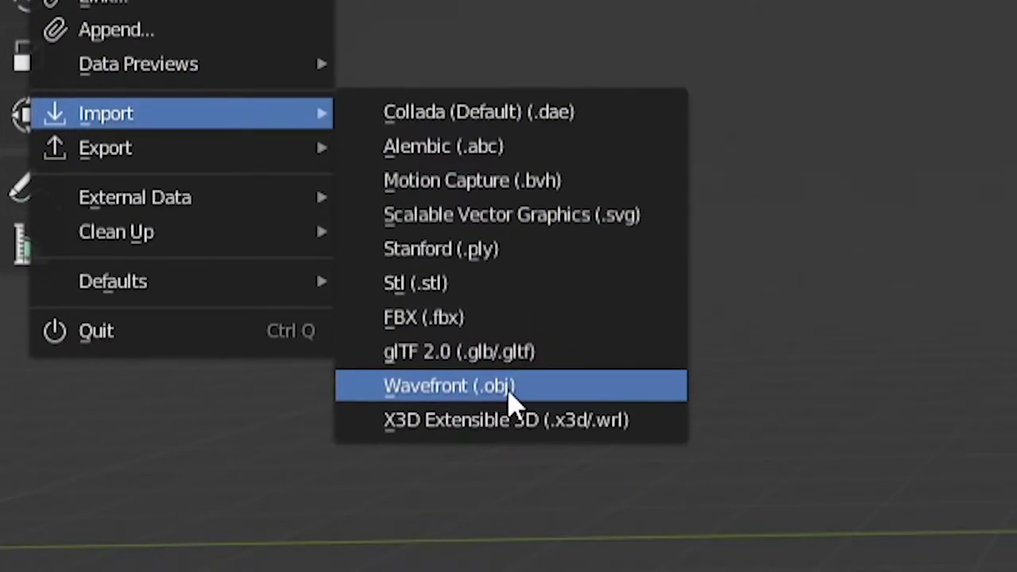
{"action": "left_click", "coordinate": [506, 389]}
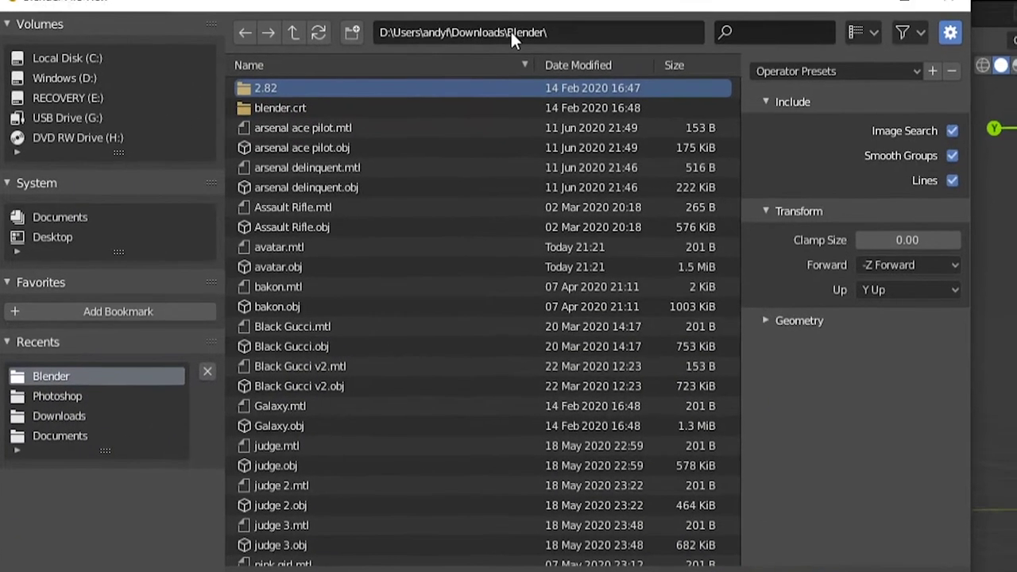
{"action": "left_click", "coordinate": [348, 148]}
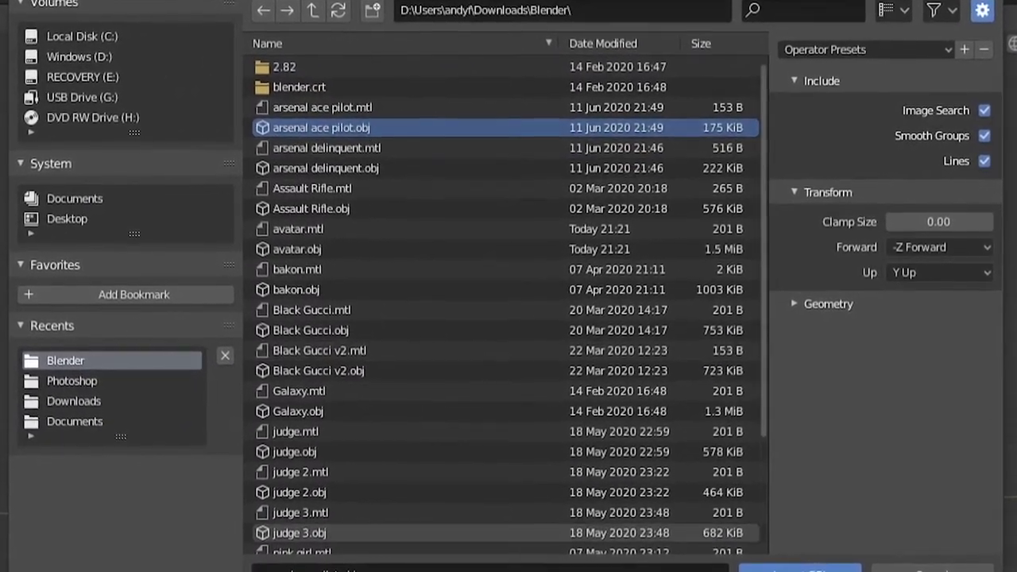
{"action": "left_click", "coordinate": [793, 567]}
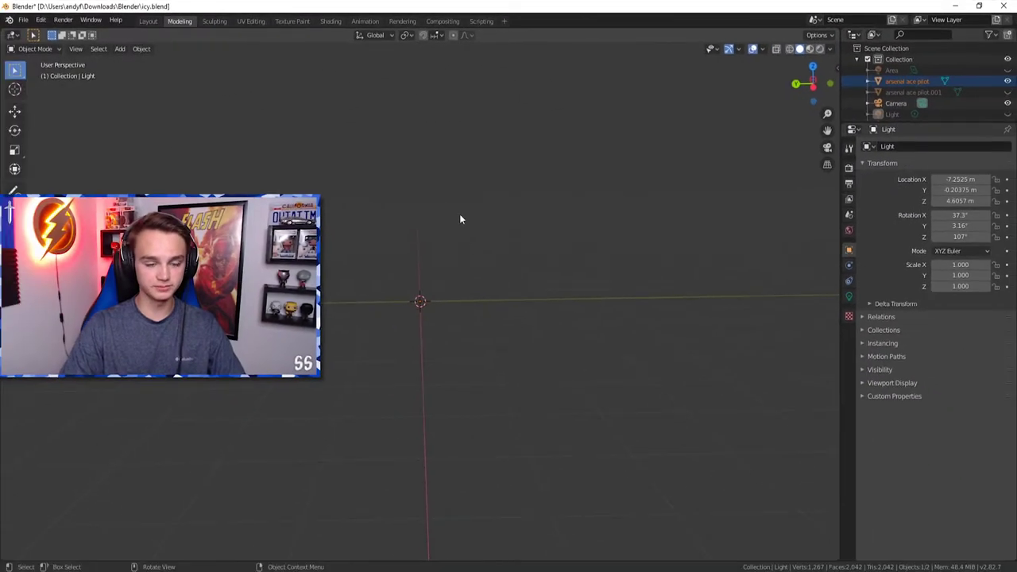
Select the imported character and switch the viewport to Material Preview shading.
{"action": "middle_click_drag", "start_coordinate": [443, 228], "coordinate": [488, 148]}
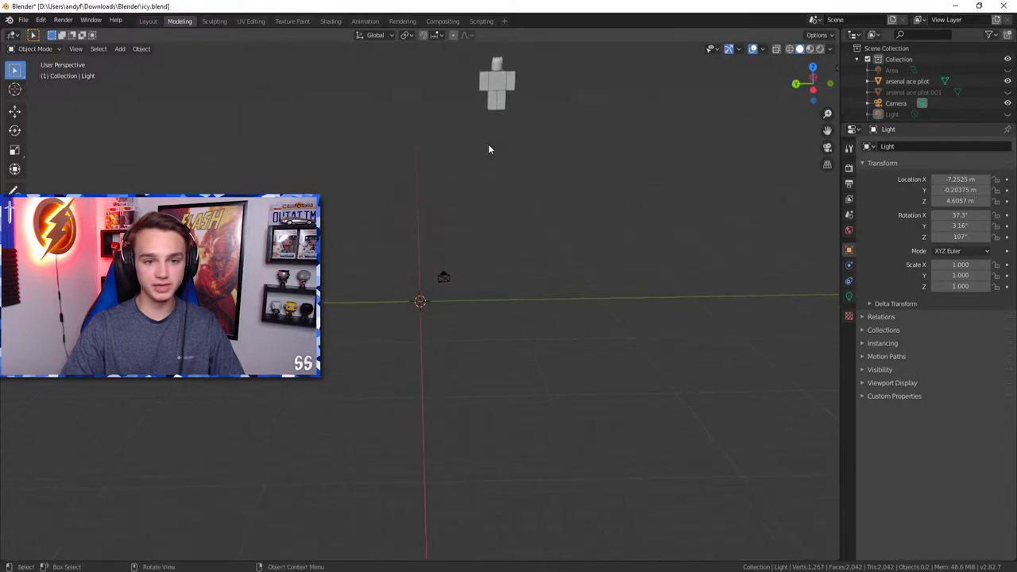
{"action": "left_click", "coordinate": [502, 87]}
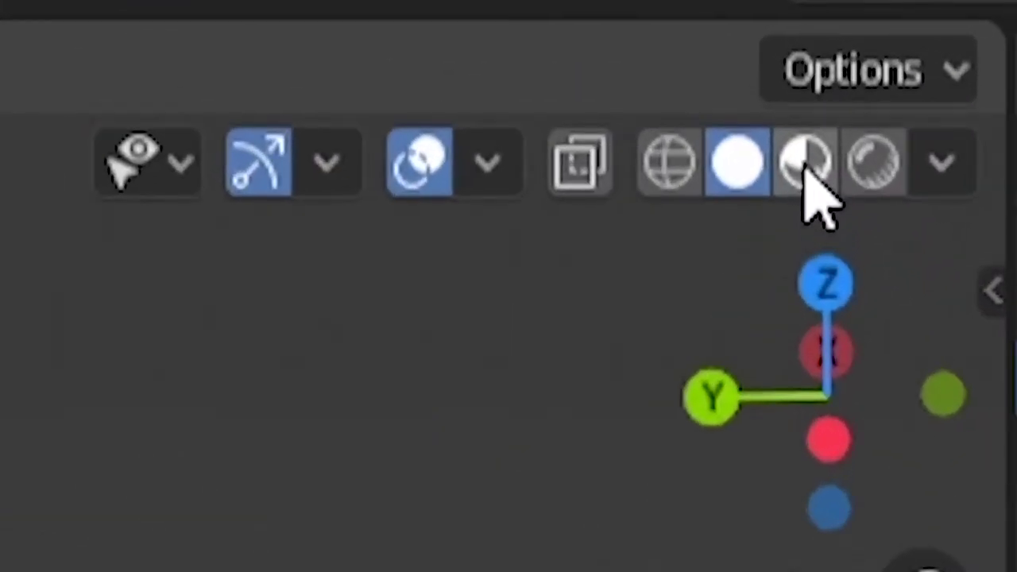
{"action": "left_click", "coordinate": [797, 174]}
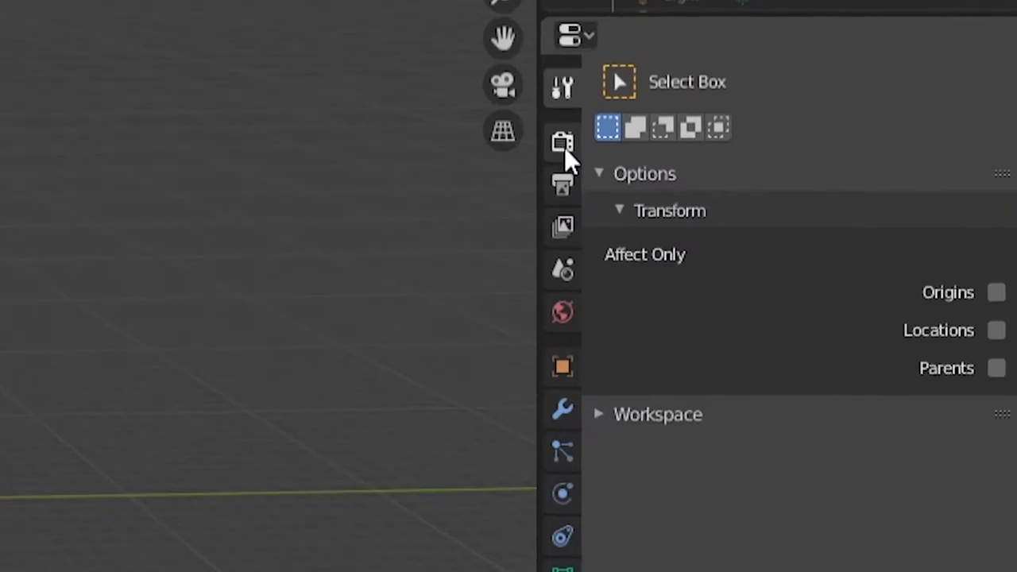
Set the Eevee render film to Transparent and open the View Layer pass settings.
{"action": "left_click", "coordinate": [563, 144]}
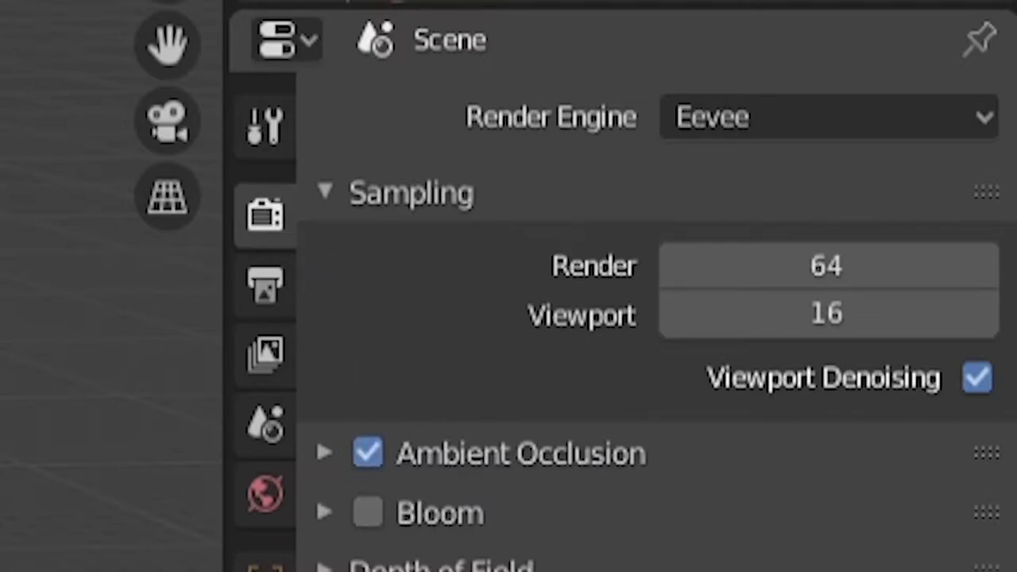
{"action": "left_click", "coordinate": [334, 384]}
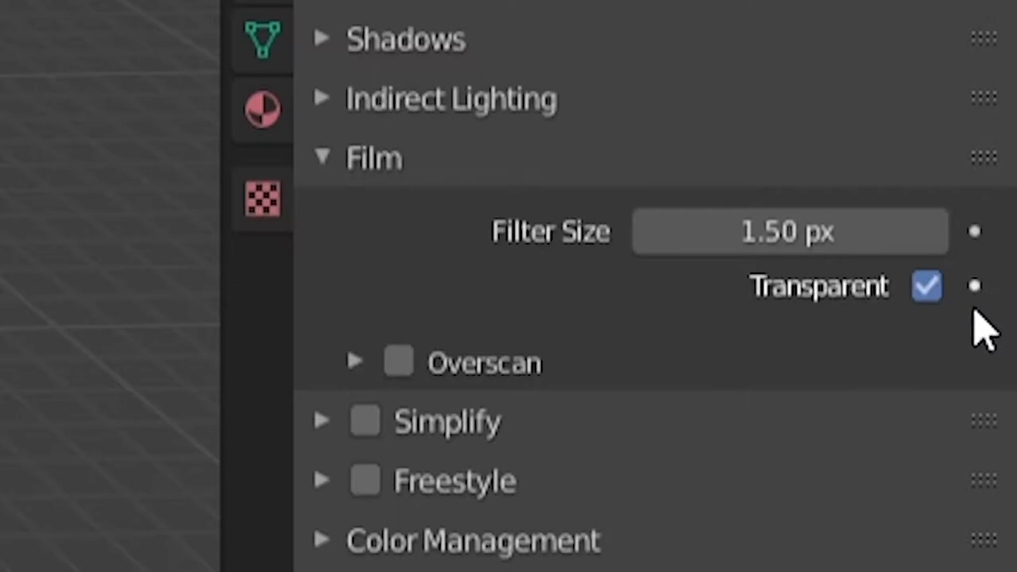
{"action": "left_click", "coordinate": [324, 159]}
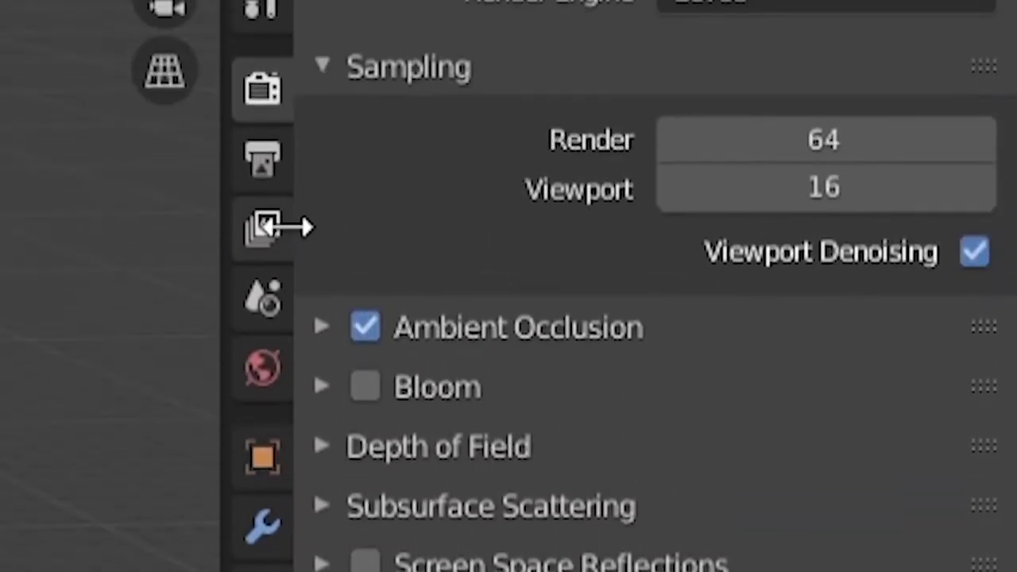
{"action": "left_click", "coordinate": [262, 237]}
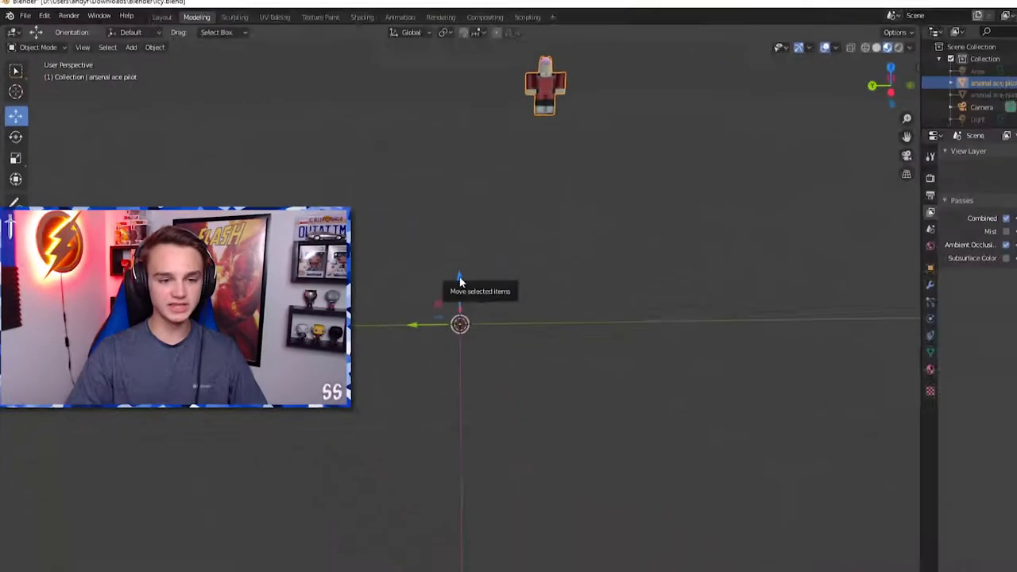
Move the imported character down, sideways and along the X axis until its feet stand at the world origin.
{"action": "left_click_drag", "start_coordinate": [418, 260], "coordinate": [419, 301]}
{"action": "left_click", "coordinate": [416, 393]}
{"action": "middle_click_drag", "start_coordinate": [416, 393], "coordinate": [482, 294]}
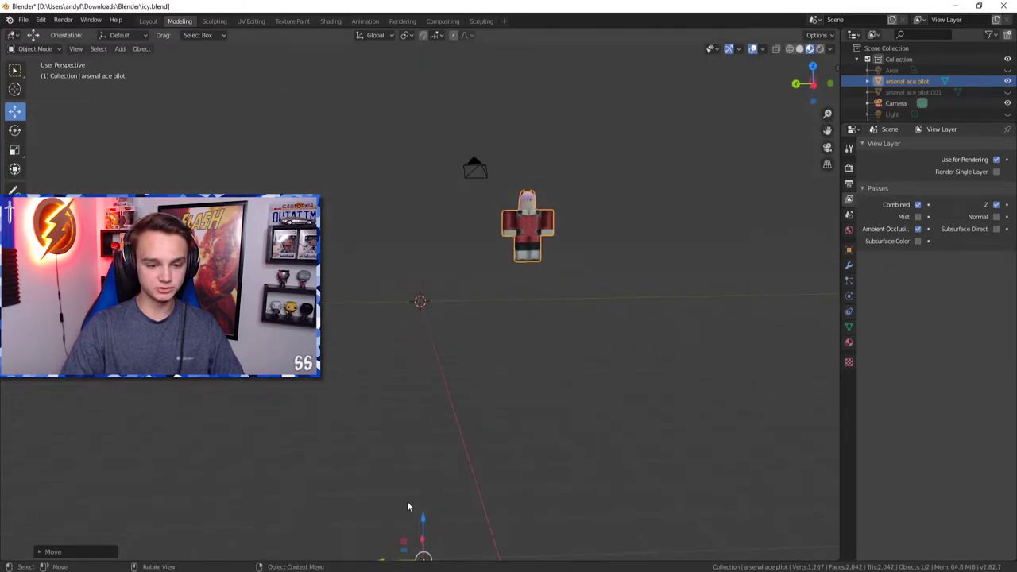
{"action": "scroll", "coordinate": [409, 505], "scroll_direction": "down", "scroll_amount": 1}
{"action": "left_click_drag", "start_coordinate": [401, 512], "coordinate": [358, 512]}
{"action": "left_click_drag", "start_coordinate": [292, 514], "coordinate": [291, 514]}
{"action": "middle_click_drag", "start_coordinate": [292, 341], "coordinate": [372, 317]}
{"action": "scroll", "coordinate": [370, 385], "scroll_direction": "down", "scroll_amount": 1}
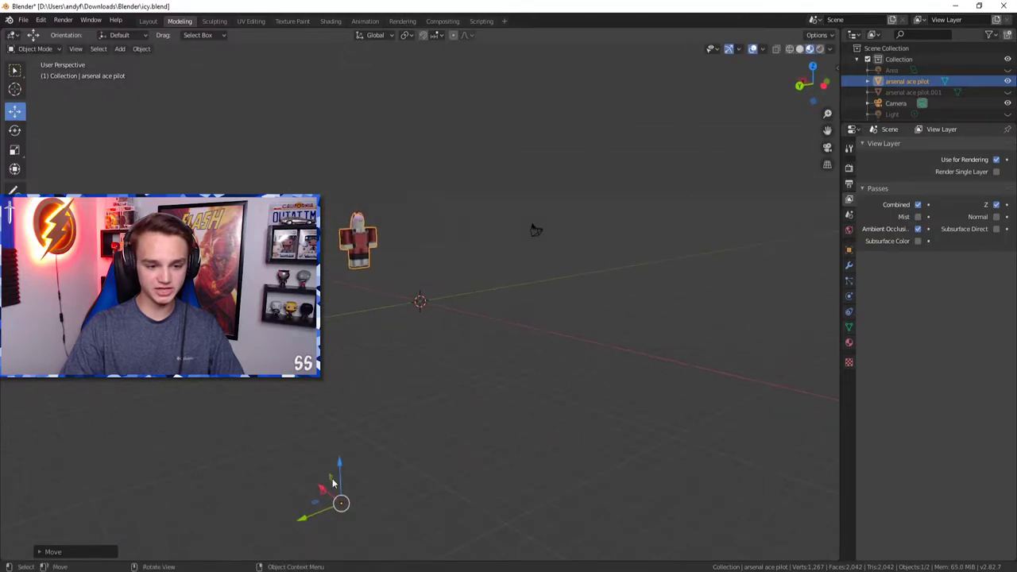
{"action": "left_click_drag", "start_coordinate": [321, 490], "coordinate": [373, 535]}
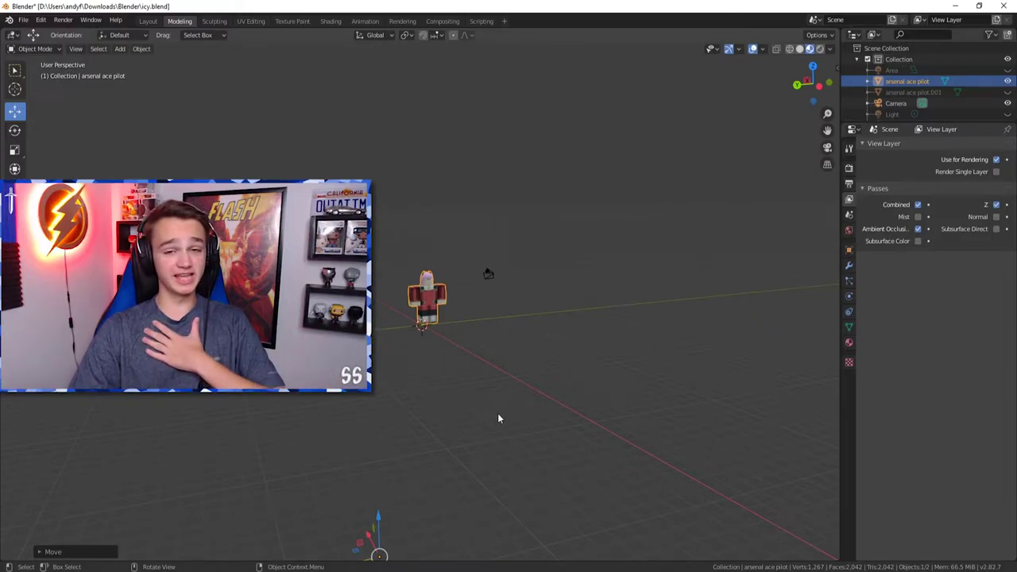
{"action": "scroll", "coordinate": [468, 376], "scroll_direction": "up", "scroll_amount": 4}
{"action": "middle_click_drag", "start_coordinate": [455, 372], "coordinate": [413, 372]}
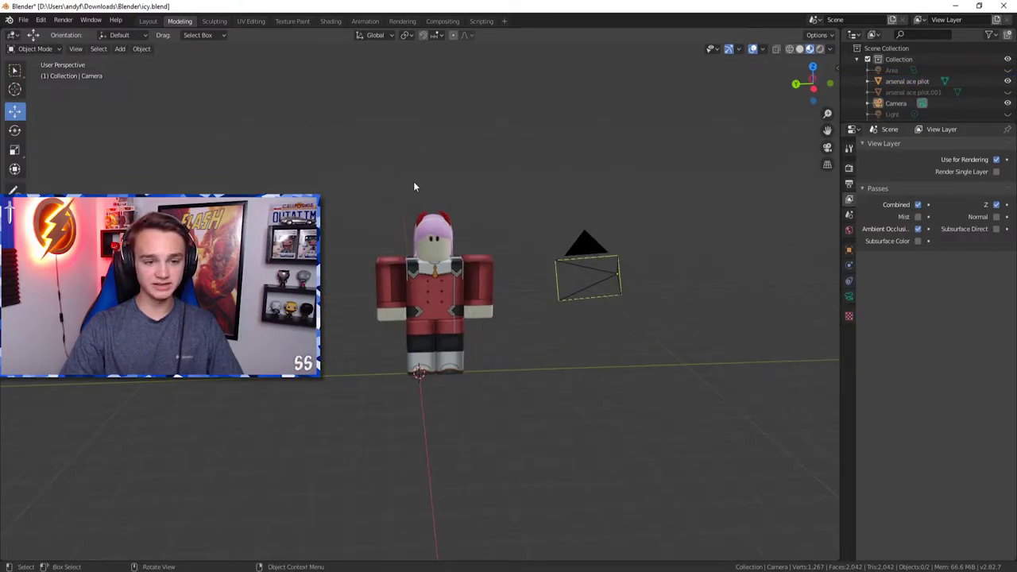
Try to delete the hidden Light object from the scene collection.
{"action": "left_click", "coordinate": [894, 114]}
{"action": "right_click", "coordinate": [893, 113]}
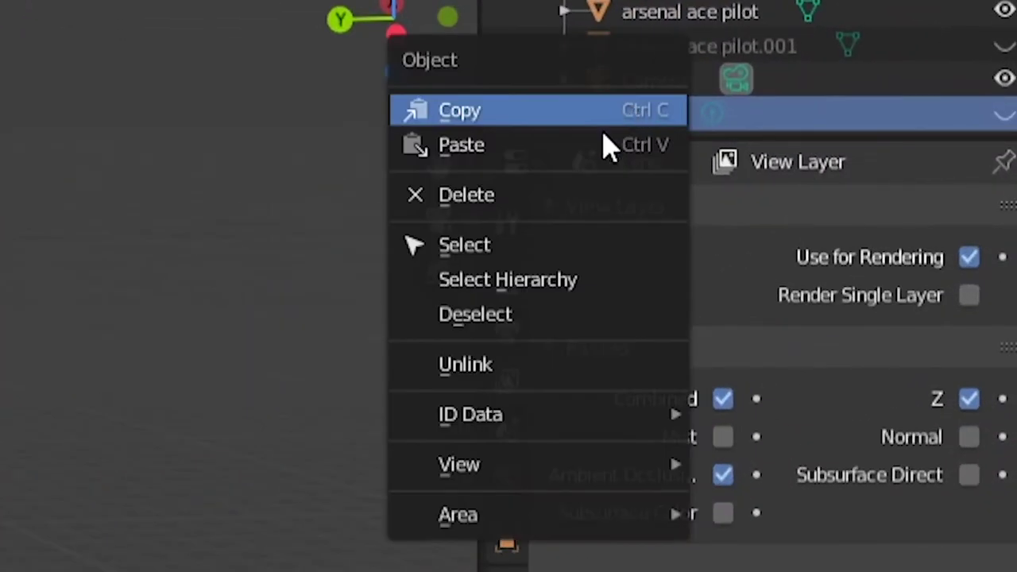
{"action": "left_click", "coordinate": [481, 195]}
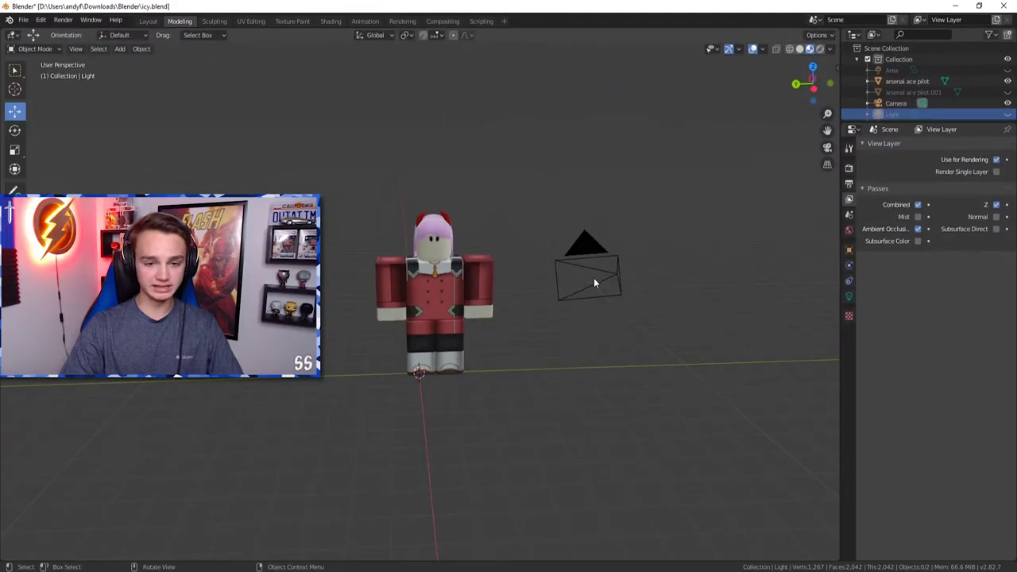
Select the camera, activate the Rotate tool and examine the camera's placement around the character without changing it.
{"action": "left_click", "coordinate": [594, 278]}
{"action": "middle_click_drag", "start_coordinate": [594, 277], "coordinate": [449, 345]}
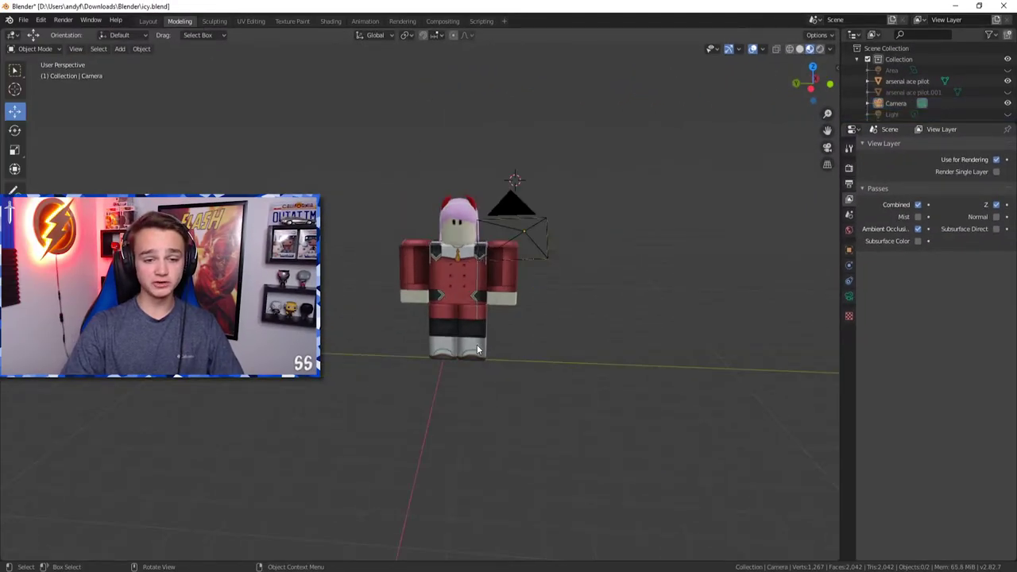
{"action": "mouse_move", "coordinate": [510, 327]}
{"action": "middle_mouse_down"}
{"action": "mouse_move", "coordinate": [493, 325]}
{"action": "mouse_move", "coordinate": [511, 327]}
{"action": "middle_mouse_up"}
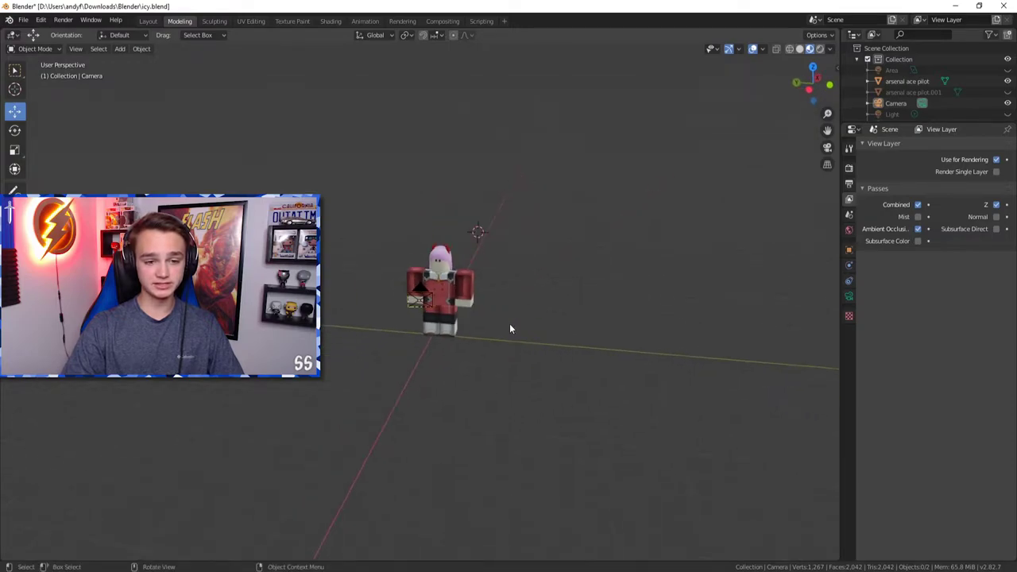
{"action": "scroll", "coordinate": [510, 328], "scroll_direction": "up", "scroll_amount": 4}
{"action": "middle_click_drag", "start_coordinate": [379, 390], "coordinate": [494, 319]}
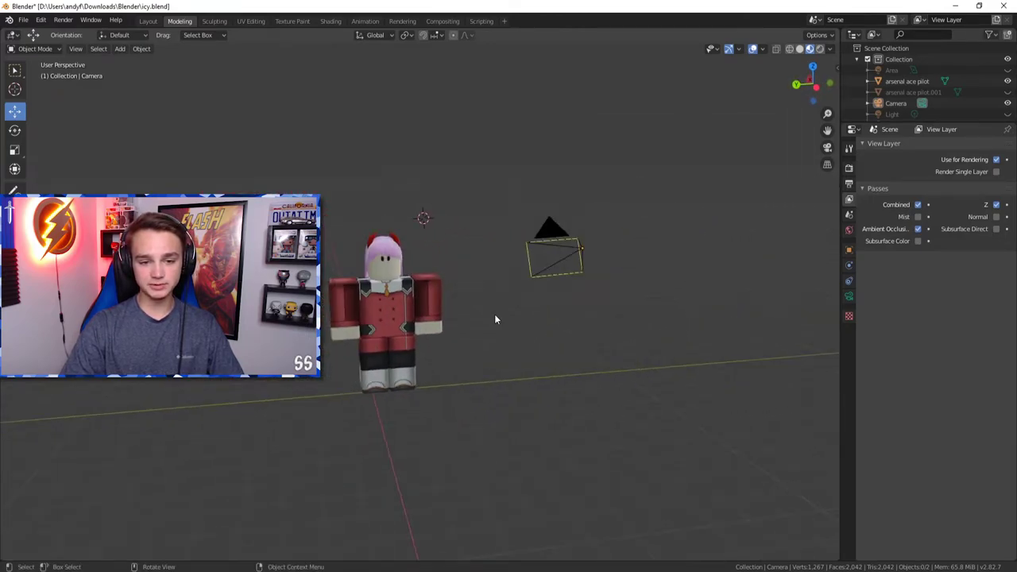
{"action": "left_click", "coordinate": [532, 269]}
{"action": "middle_click_drag", "start_coordinate": [452, 273], "coordinate": [468, 282]}
{"action": "left_click", "coordinate": [23, 132]}
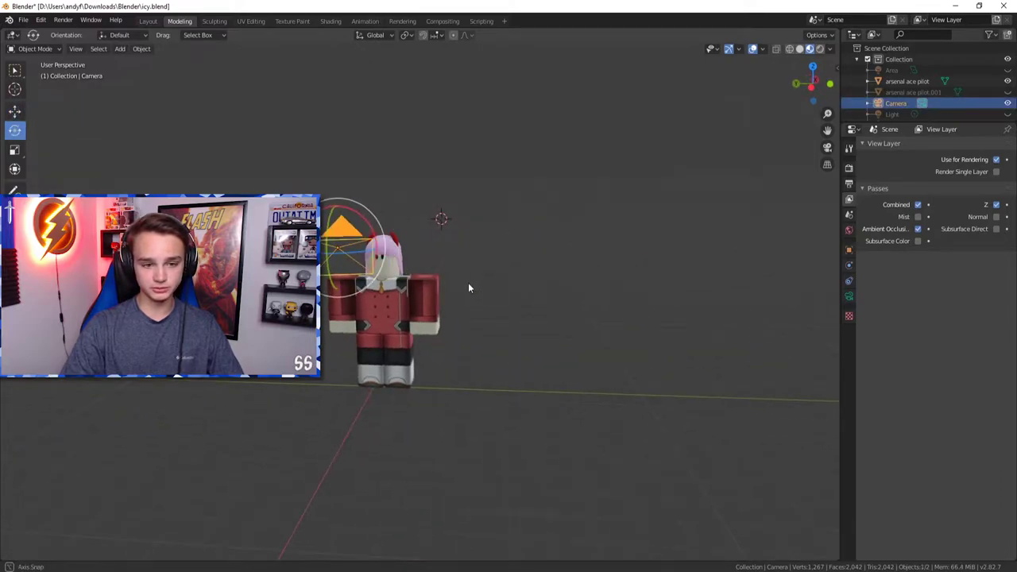
{"action": "middle_click_drag", "start_coordinate": [416, 240], "coordinate": [480, 222]}
{"action": "left_click", "coordinate": [304, 186]}
{"action": "middle_click_drag", "start_coordinate": [304, 186], "coordinate": [189, 203]}
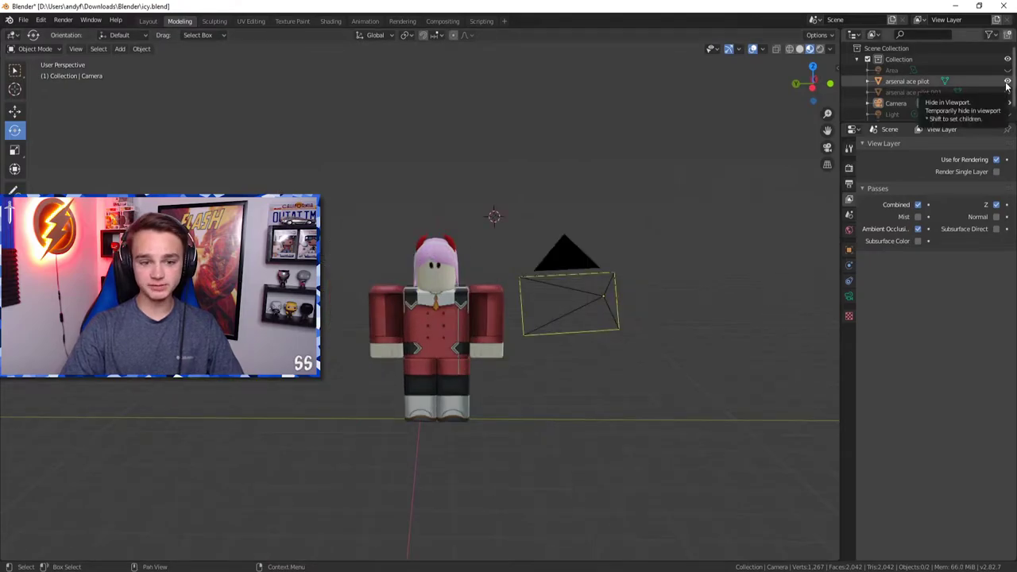
Hide the arsenal ace pilot model in the viewport and show it again.
{"action": "left_click", "coordinate": [1007, 82]}
{"action": "left_click", "coordinate": [1007, 82]}
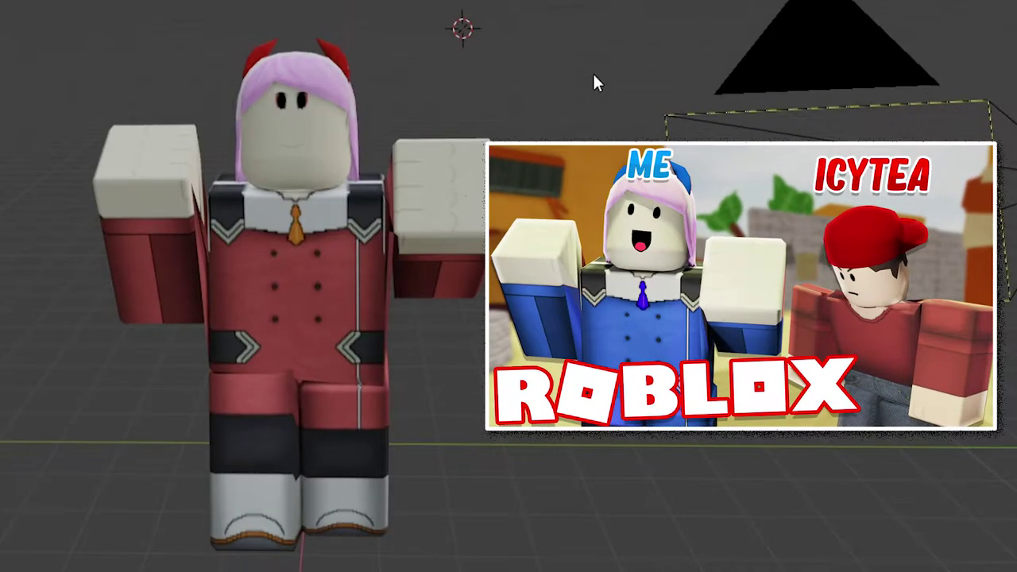
{"action": "scroll", "coordinate": [596, 82], "scroll_direction": "down", "scroll_amount": 2}
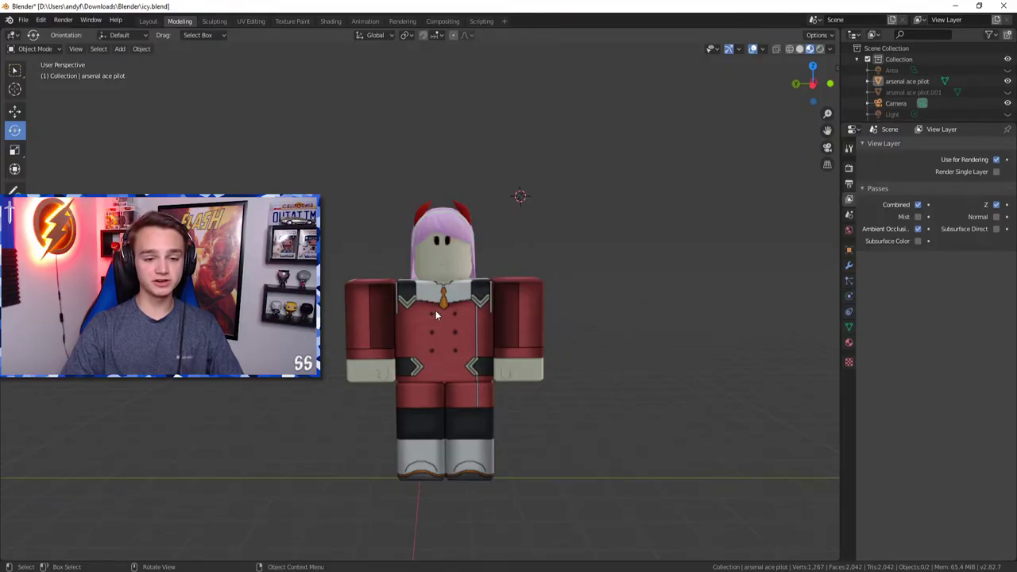
Select the arsenal ace pilot character and switch it to Edit Mode.
{"action": "left_click", "coordinate": [436, 310]}
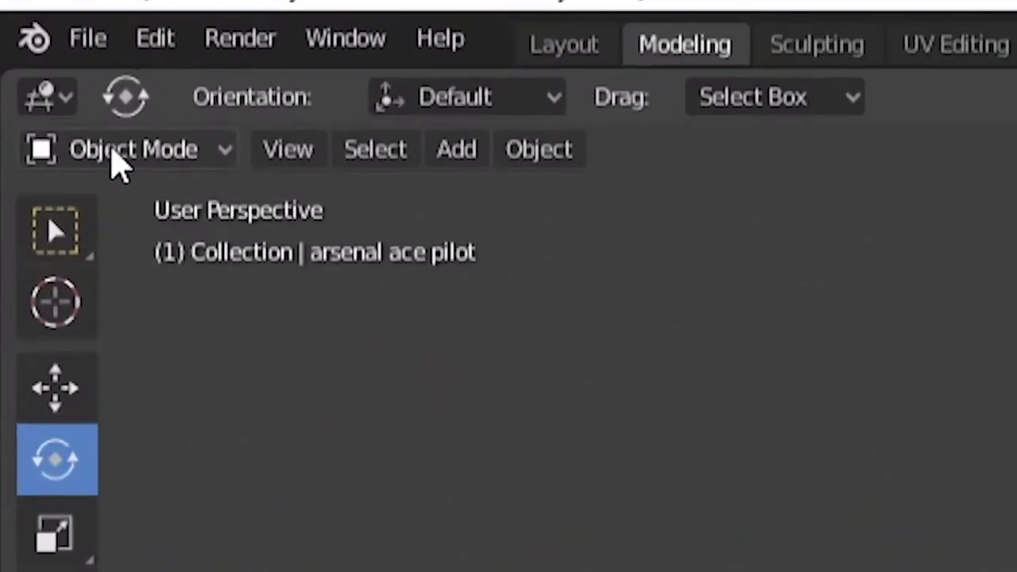
{"action": "left_click", "coordinate": [35, 50]}
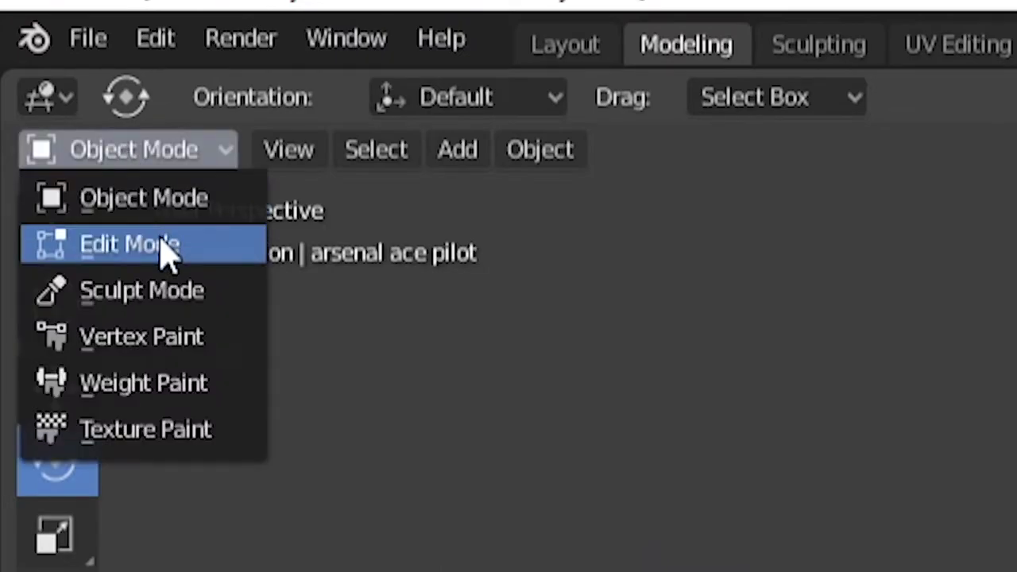
{"action": "left_click", "coordinate": [129, 244]}
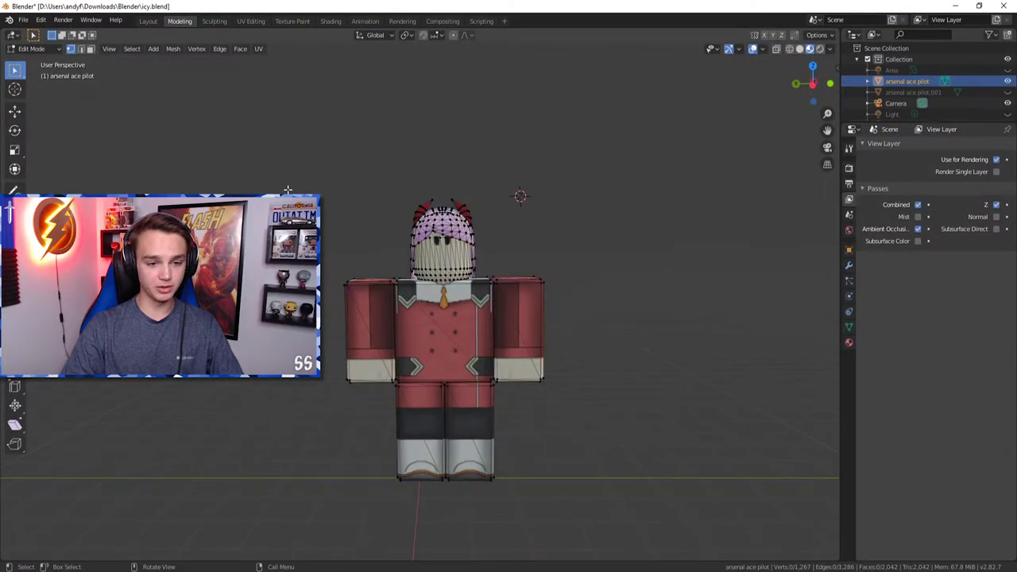
Box-select across the whole character mesh and examine the vertices of the head, torso and arms.
{"action": "left_click_drag", "start_coordinate": [261, 117], "coordinate": [681, 532]}
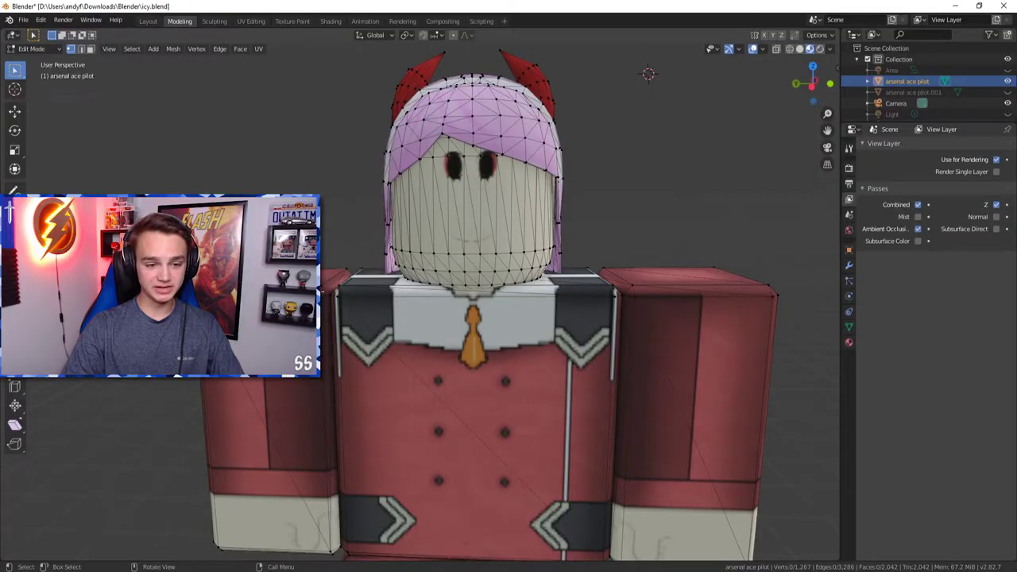
{"action": "middle_click_drag", "start_coordinate": [318, 286], "coordinate": [367, 292]}
{"action": "scroll", "coordinate": [389, 291], "scroll_direction": "down", "scroll_amount": 2}
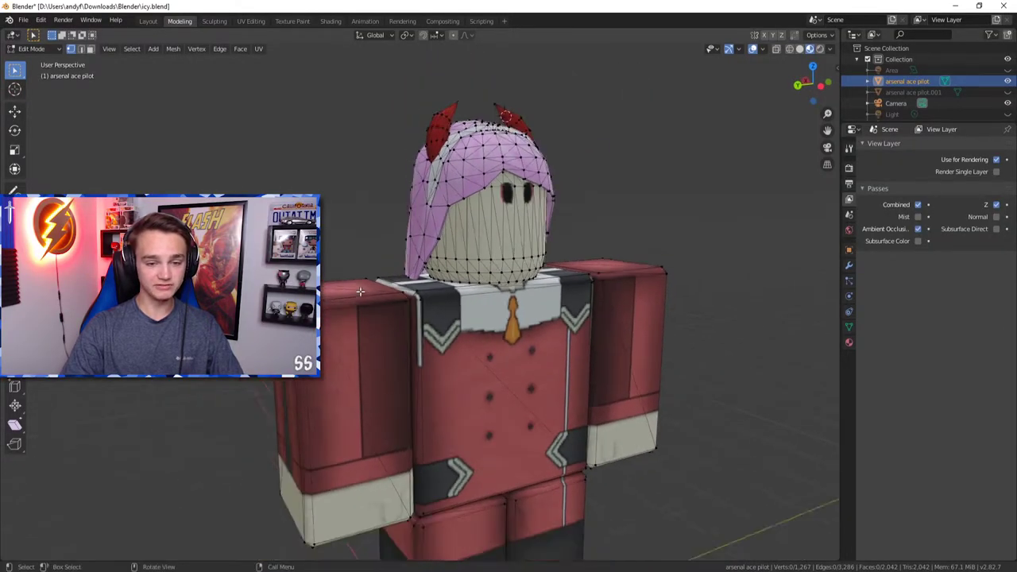
{"action": "scroll", "coordinate": [441, 288], "scroll_direction": "up", "scroll_amount": 1}
{"action": "scroll", "coordinate": [454, 286], "scroll_direction": "down", "scroll_amount": 2}
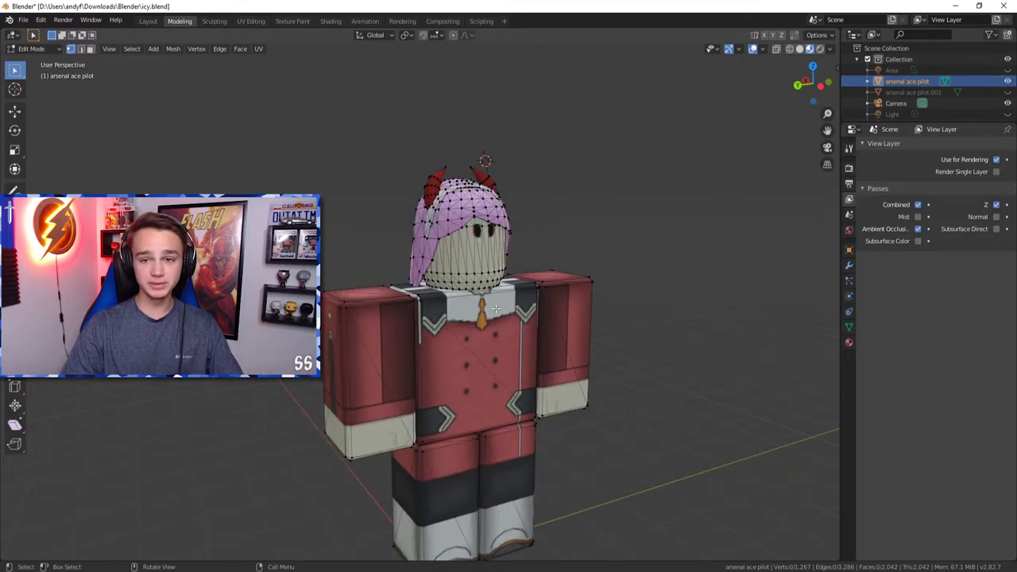
Turn on X-ray, box-select the whole character to check its front and back vertices, and clear the selection.
{"action": "middle_click_drag", "start_coordinate": [522, 324], "coordinate": [434, 298]}
{"action": "scroll", "coordinate": [435, 298], "scroll_direction": "down", "scroll_amount": 1}
{"action": "left_click_drag", "start_coordinate": [293, 119], "coordinate": [593, 460]}
{"action": "middle_click_drag", "start_coordinate": [445, 310], "coordinate": [548, 272]}
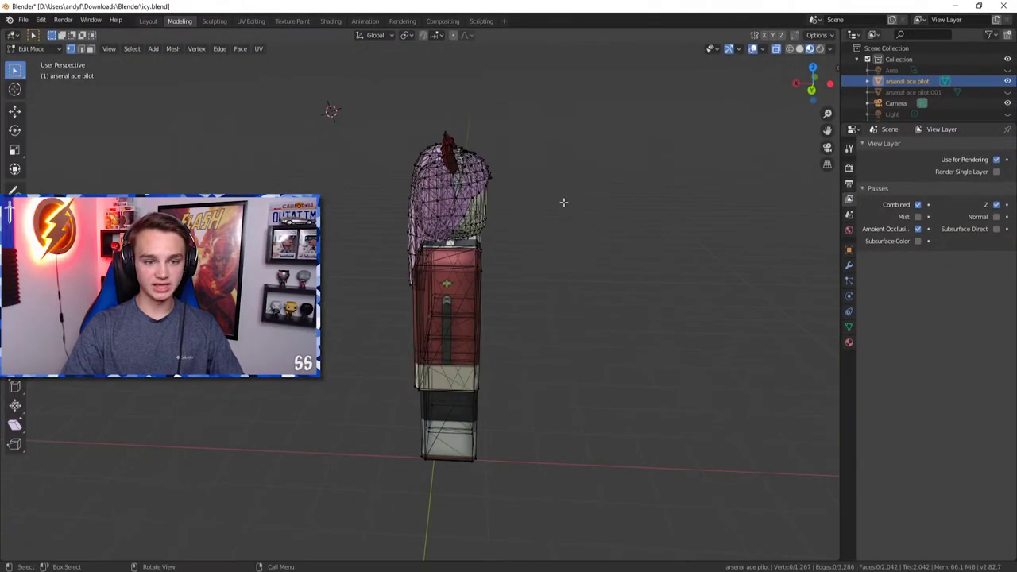
{"action": "middle_click_drag", "start_coordinate": [563, 201], "coordinate": [449, 202]}
{"action": "left_click_drag", "start_coordinate": [312, 105], "coordinate": [645, 515]}
{"action": "middle_click_drag", "start_coordinate": [607, 441], "coordinate": [675, 441]}
{"action": "middle_click_drag", "start_coordinate": [430, 110], "coordinate": [533, 137]}
{"action": "left_click", "coordinate": [667, 194]}
{"action": "scroll", "coordinate": [666, 194], "scroll_direction": "up", "scroll_amount": 1}
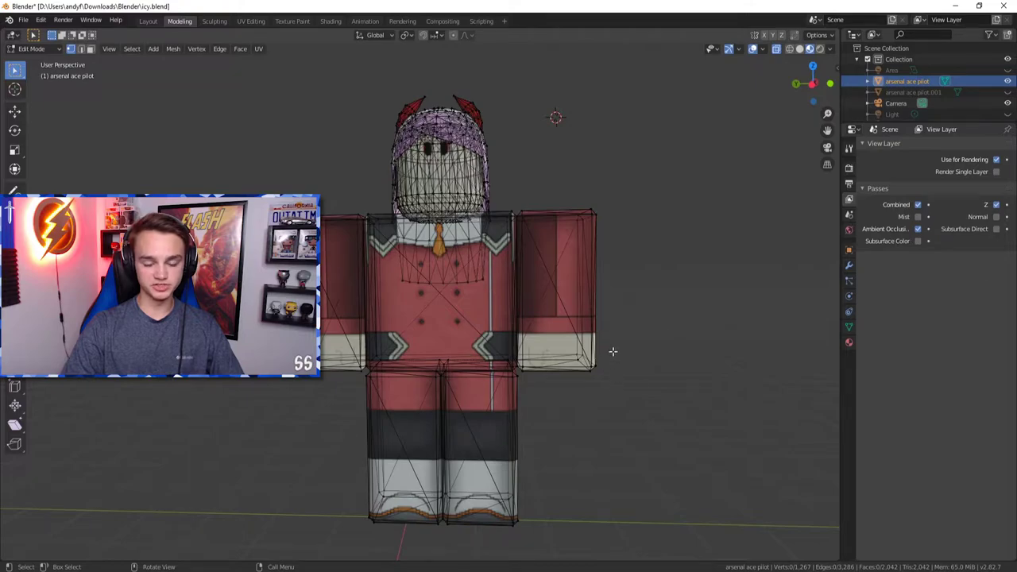
Box-select the character's left arm with X-ray on and examine where its edges meet the torso.
{"action": "left_click_drag", "start_coordinate": [590, 340], "coordinate": [478, 159]}
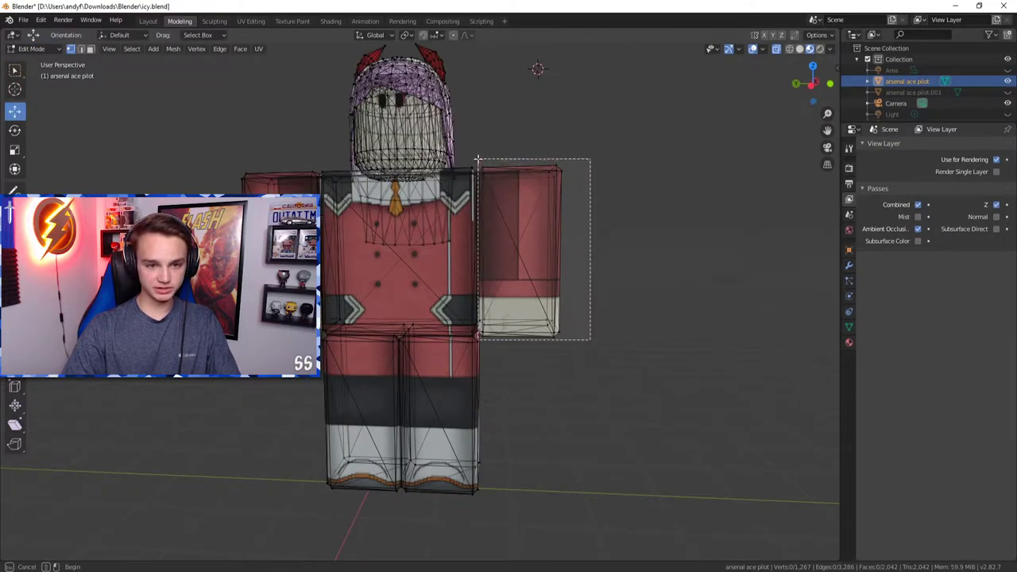
{"action": "middle_click_drag", "start_coordinate": [592, 352], "coordinate": [429, 349]}
{"action": "scroll", "coordinate": [408, 322], "scroll_direction": "up", "scroll_amount": 4}
{"action": "scroll", "coordinate": [406, 324], "scroll_direction": "up", "scroll_amount": 3}
{"action": "scroll", "coordinate": [238, 350], "scroll_direction": "down", "scroll_amount": 3}
{"action": "scroll", "coordinate": [459, 363], "scroll_direction": "up", "scroll_amount": 6}
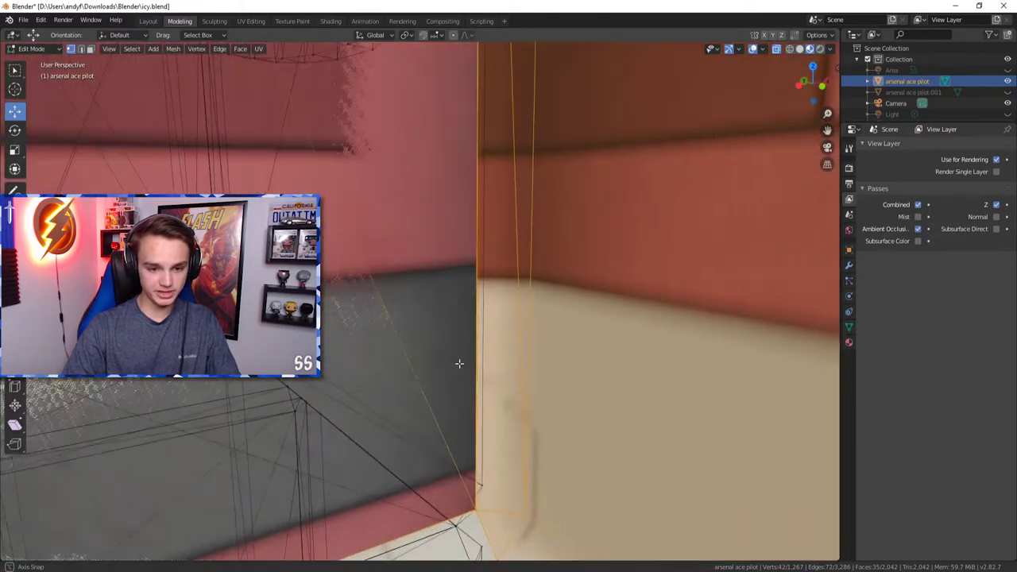
Turn off X-ray and complete the selection of the character's left arm vertices.
{"action": "scroll", "coordinate": [489, 352], "scroll_direction": "down", "scroll_amount": 5}
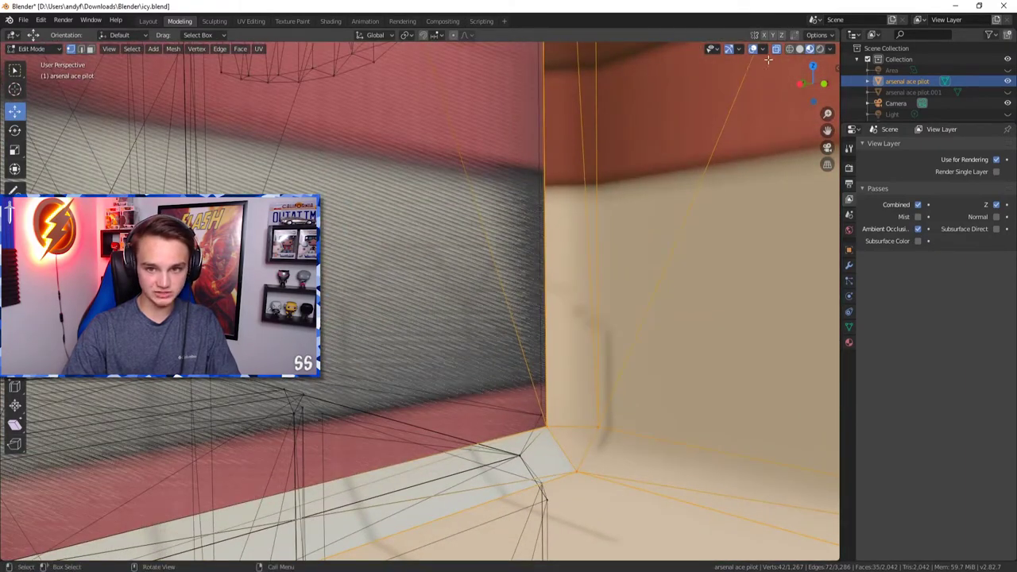
{"action": "scroll", "coordinate": [464, 289], "scroll_direction": "up", "scroll_amount": 5}
{"action": "scroll", "coordinate": [463, 290], "scroll_direction": "down", "scroll_amount": 5}
{"action": "middle_click_drag", "start_coordinate": [336, 297], "coordinate": [414, 240]}
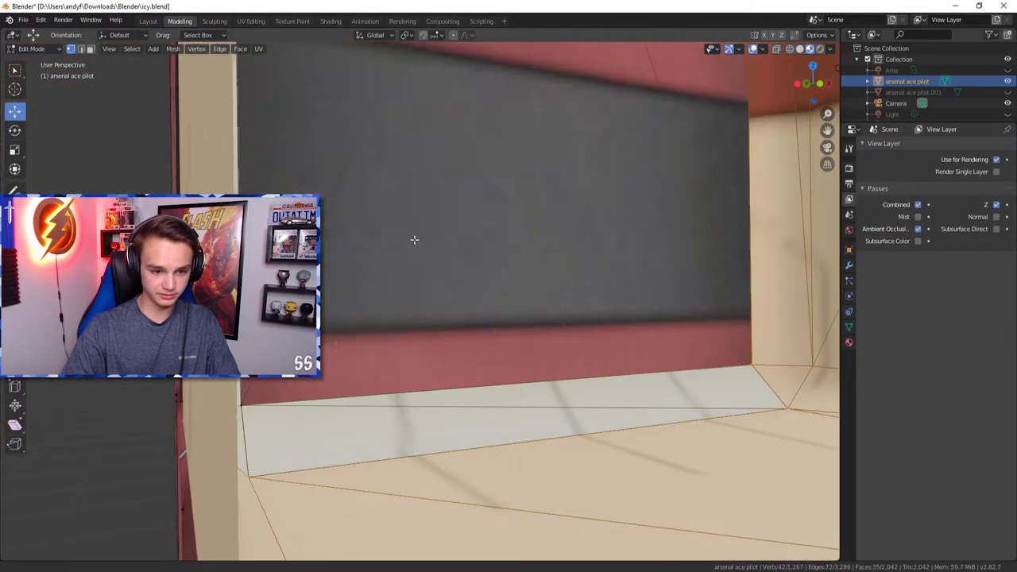
{"action": "scroll", "coordinate": [414, 239], "scroll_direction": "down", "scroll_amount": 2}
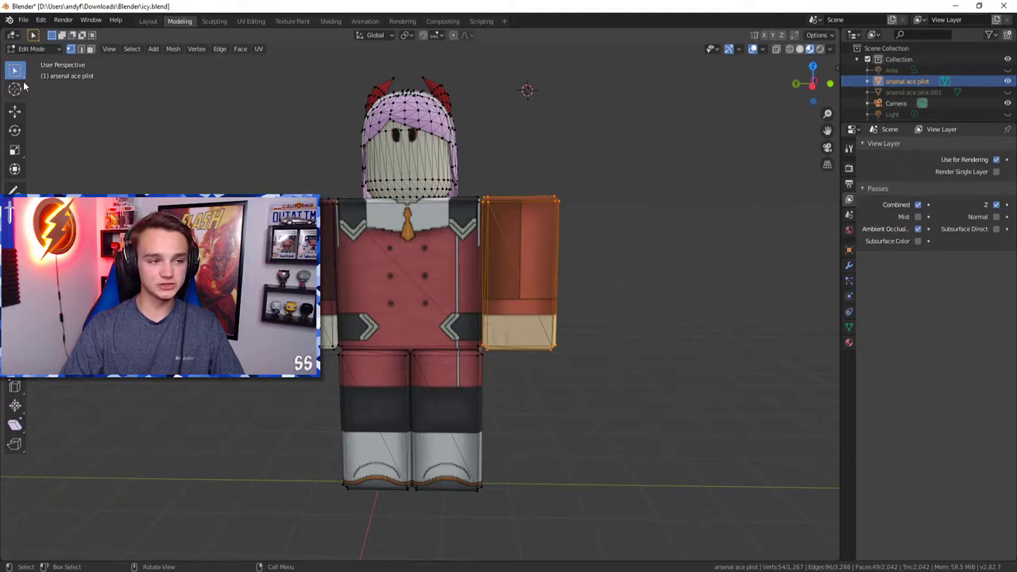
Review the available selection tools, from Select Box to Select Lasso, while keeping box selection.
{"action": "left_click_drag", "start_coordinate": [17, 72], "coordinate": [62, 98]}
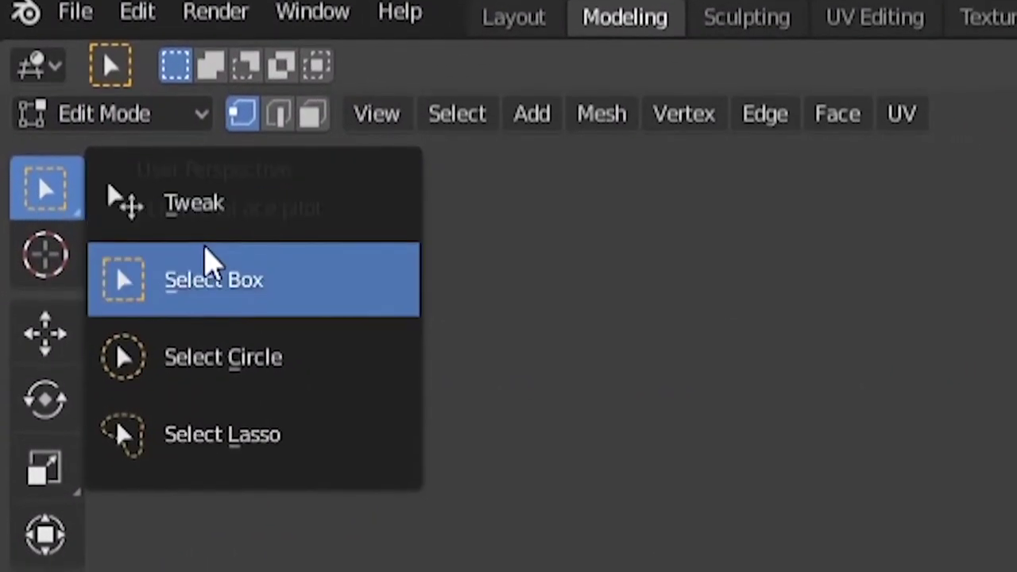
{"action": "mouse_move", "coordinate": [214, 270]}
{"action": "left_mouse_down"}
{"action": "mouse_move", "coordinate": [174, 346]}
{"action": "mouse_move", "coordinate": [167, 412]}
{"action": "left_mouse_up"}
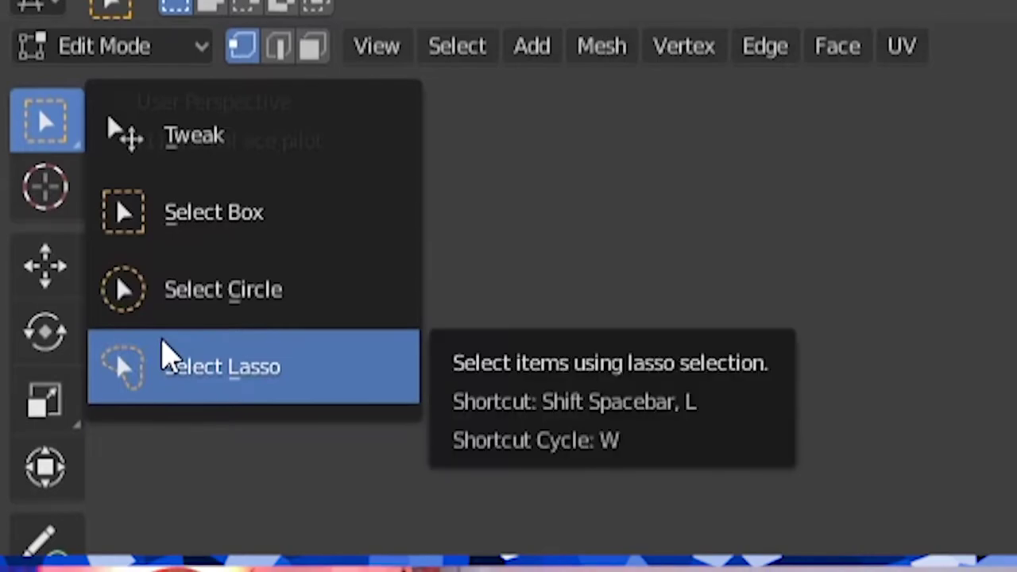
{"action": "left_click_drag", "start_coordinate": [164, 359], "coordinate": [164, 359]}
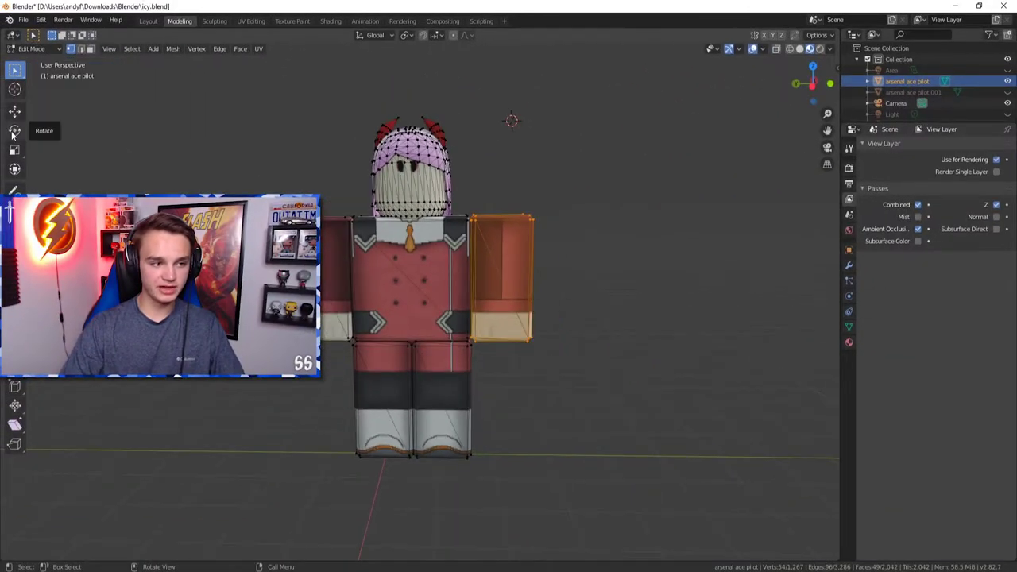
Try rotating the selected left arm sideways about the X axis with the Rotate tool.
{"action": "left_click", "coordinate": [14, 132]}
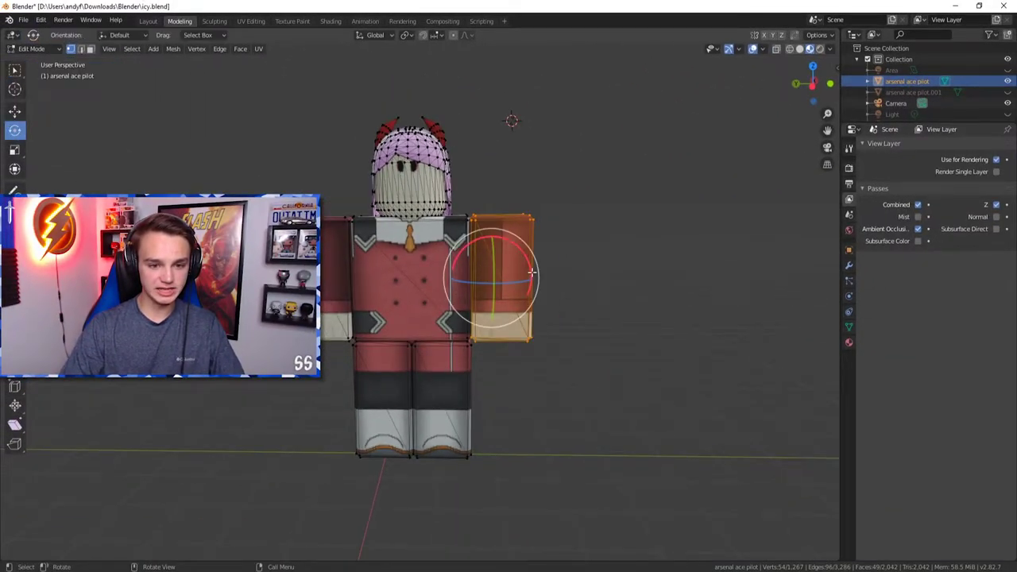
{"action": "left_click_drag", "start_coordinate": [531, 273], "coordinate": [475, 281]}
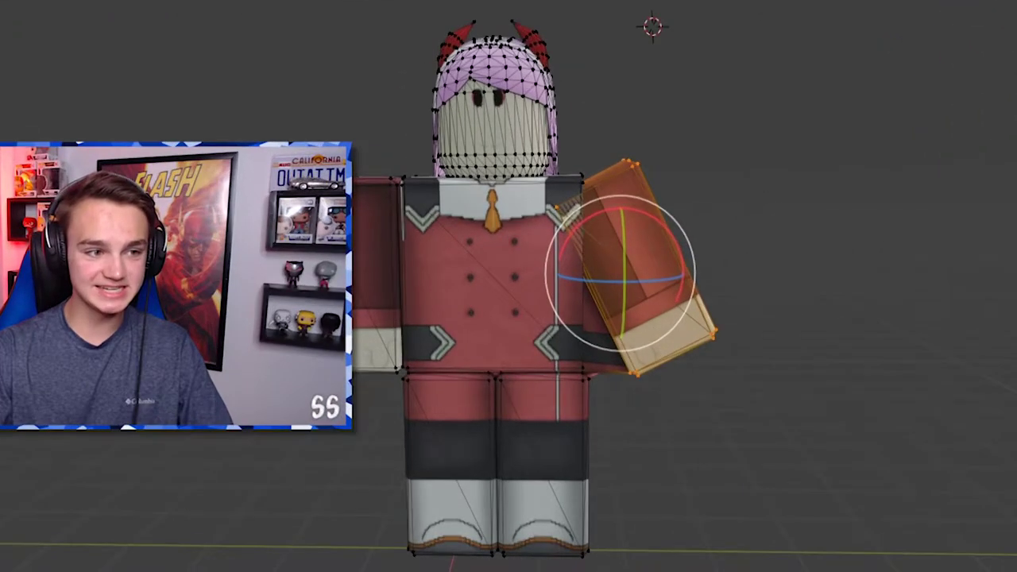
{"action": "left_click_drag", "start_coordinate": [591, 281], "coordinate": [621, 280]}
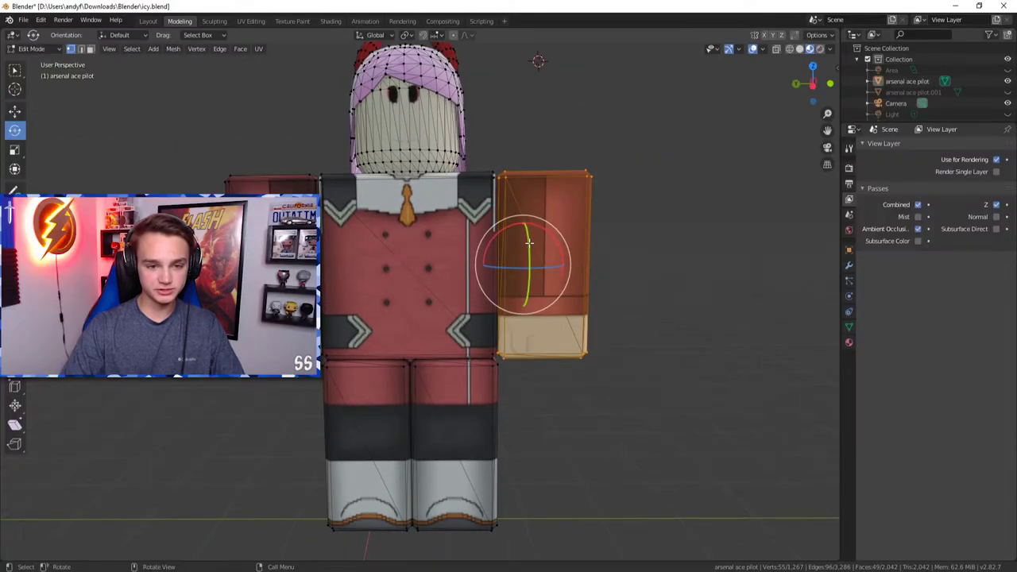
Rotate the left arm about the Y axis so the hand swings forward, and move the arm forward along X.
{"action": "left_click_drag", "start_coordinate": [528, 243], "coordinate": [530, 263]}
{"action": "left_click", "coordinate": [16, 116]}
{"action": "middle_click_drag", "start_coordinate": [639, 179], "coordinate": [543, 189]}
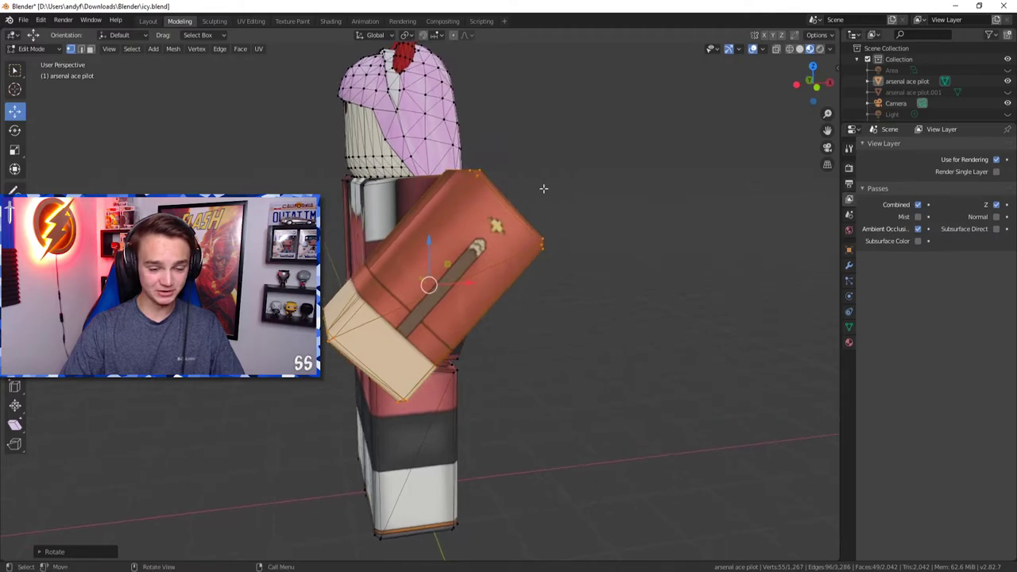
{"action": "left_click_drag", "start_coordinate": [473, 286], "coordinate": [417, 295]}
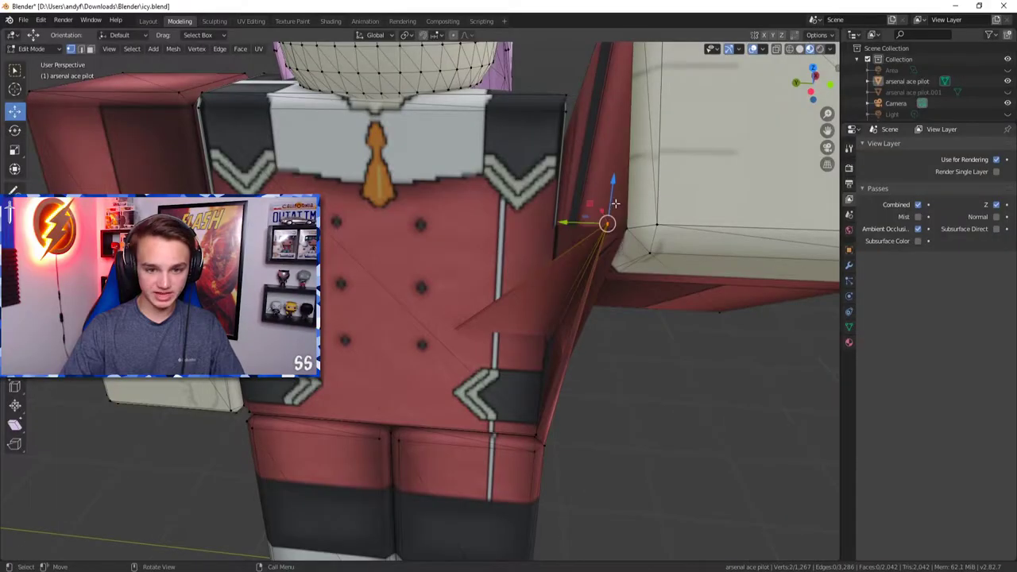
Reposition the stray vertex at the left arm's inner corner beside the torso with the Move tool.
{"action": "left_click_drag", "start_coordinate": [615, 204], "coordinate": [590, 433]}
{"action": "key", "text": "ctrl+z"}
{"action": "key", "text": "w"}
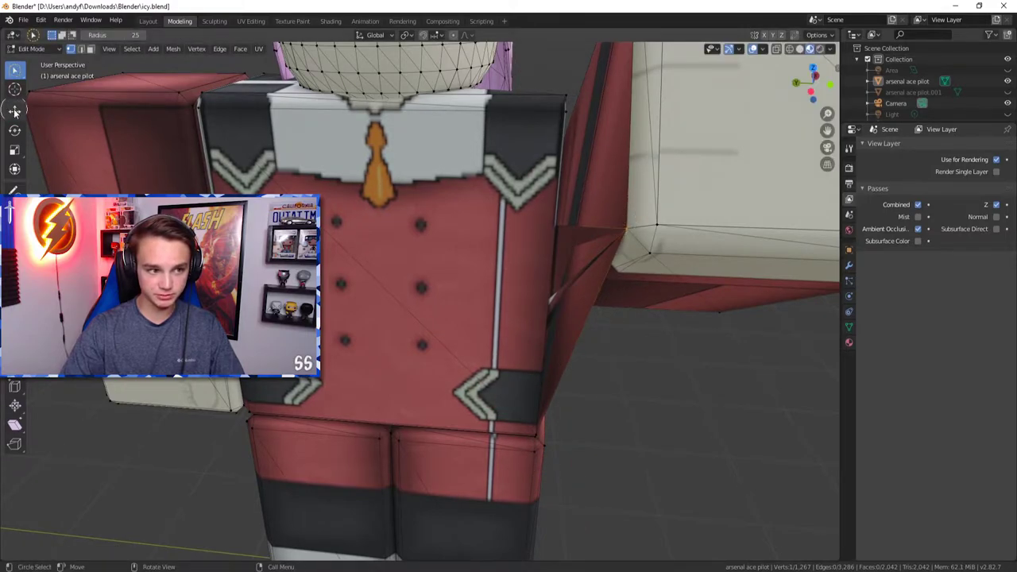
{"action": "left_click_drag", "start_coordinate": [632, 188], "coordinate": [589, 236]}
{"action": "middle_click_drag", "start_coordinate": [649, 311], "coordinate": [456, 299]}
{"action": "scroll", "coordinate": [625, 304], "scroll_direction": "down", "scroll_amount": 4}
{"action": "scroll", "coordinate": [467, 278], "scroll_direction": "down", "scroll_amount": 1}
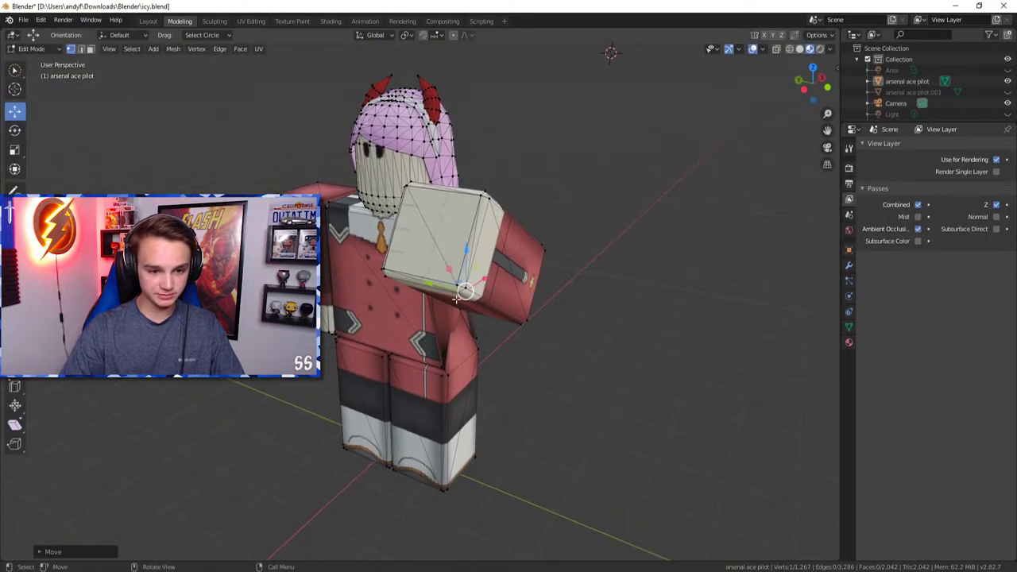
Unhide the copy arsenal ace pilot.001 to compare its pose with the character being edited.
{"action": "scroll", "coordinate": [417, 347], "scroll_direction": "up", "scroll_amount": 1}
{"action": "middle_click_drag", "start_coordinate": [415, 347], "coordinate": [419, 347]}
{"action": "scroll", "coordinate": [417, 347], "scroll_direction": "down", "scroll_amount": 1}
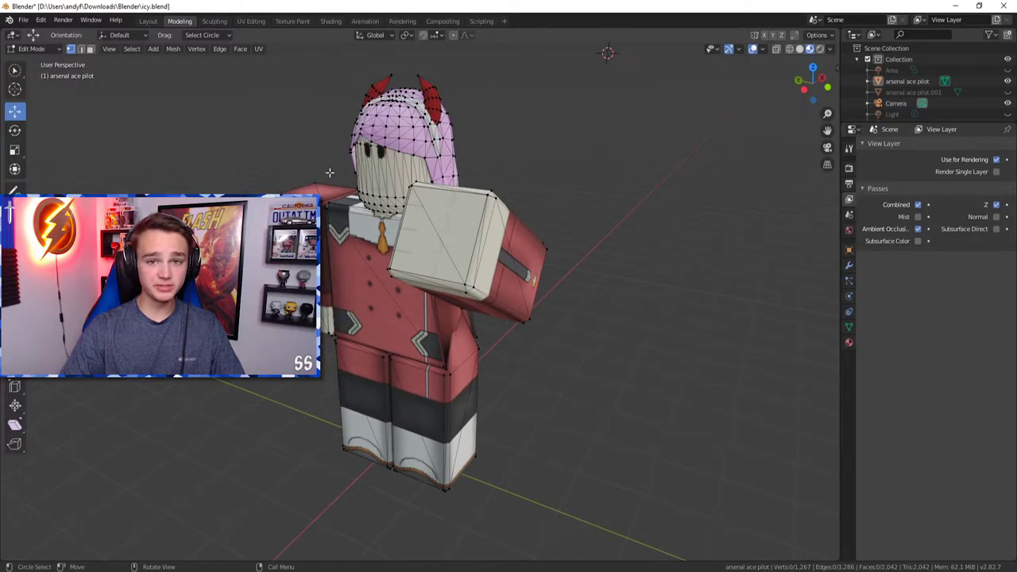
{"action": "middle_click_drag", "start_coordinate": [125, 185], "coordinate": [185, 167]}
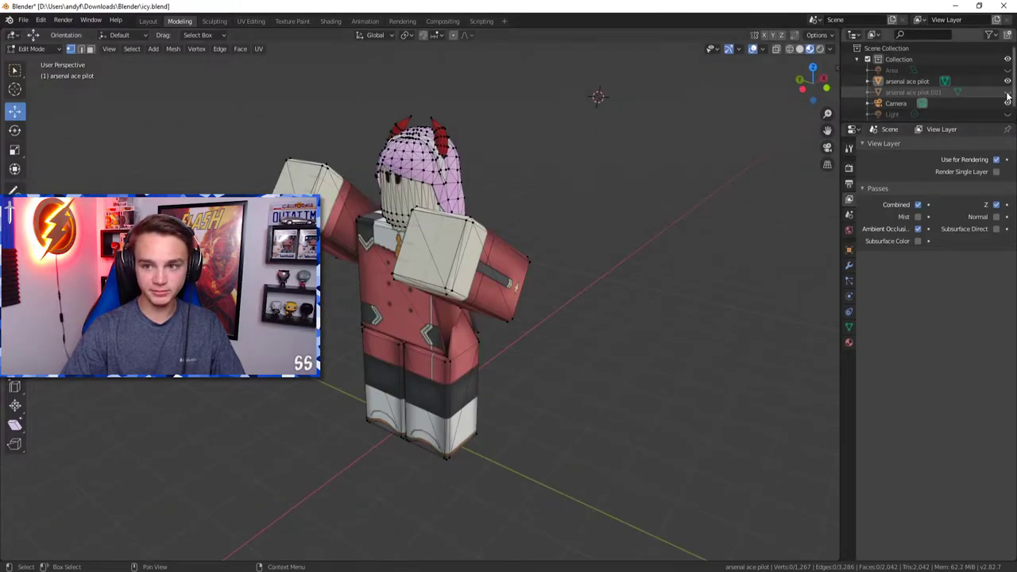
{"action": "left_click", "coordinate": [1007, 93]}
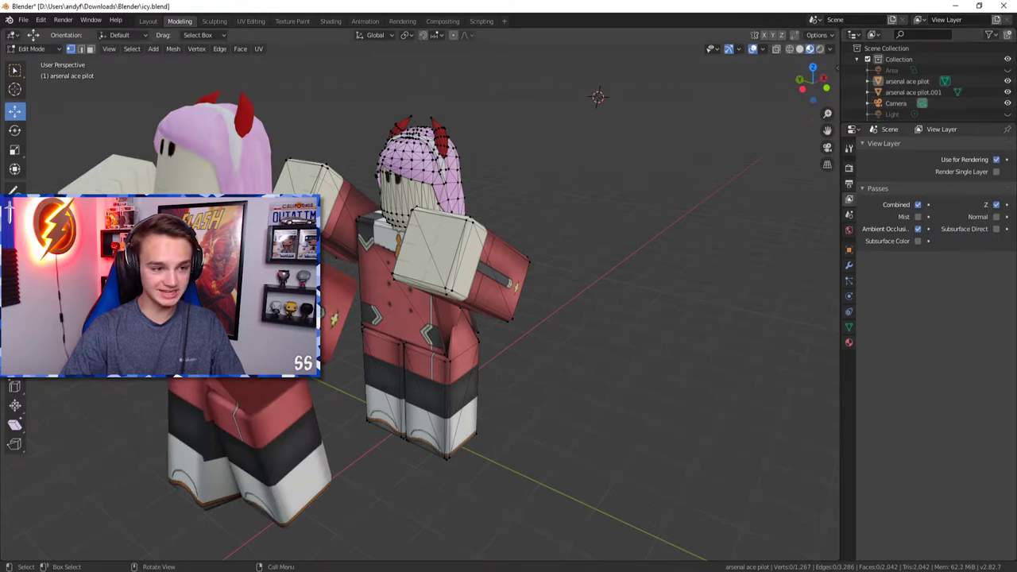
{"action": "middle_click_drag", "start_coordinate": [556, 262], "coordinate": [580, 262]}
{"action": "mouse_move", "coordinate": [381, 219]}
{"action": "middle_mouse_down"}
{"action": "mouse_move", "coordinate": [355, 215]}
{"action": "mouse_move", "coordinate": [376, 218]}
{"action": "middle_mouse_up"}
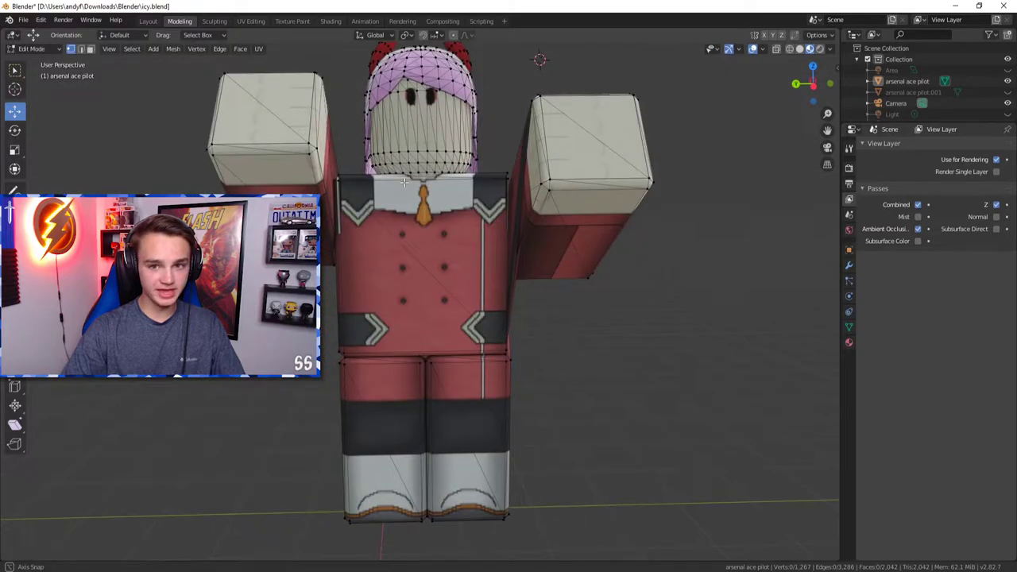
Box-select the whole head, including the hair and horns, with X-ray on.
{"action": "middle_click_drag", "start_coordinate": [377, 218], "coordinate": [379, 245]}
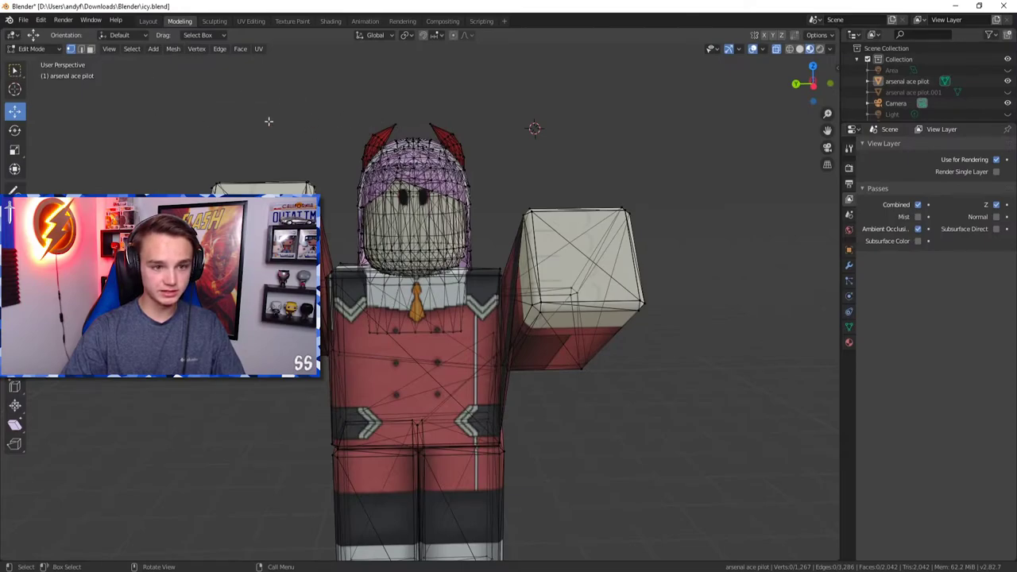
{"action": "left_click_drag", "start_coordinate": [342, 112], "coordinate": [492, 281]}
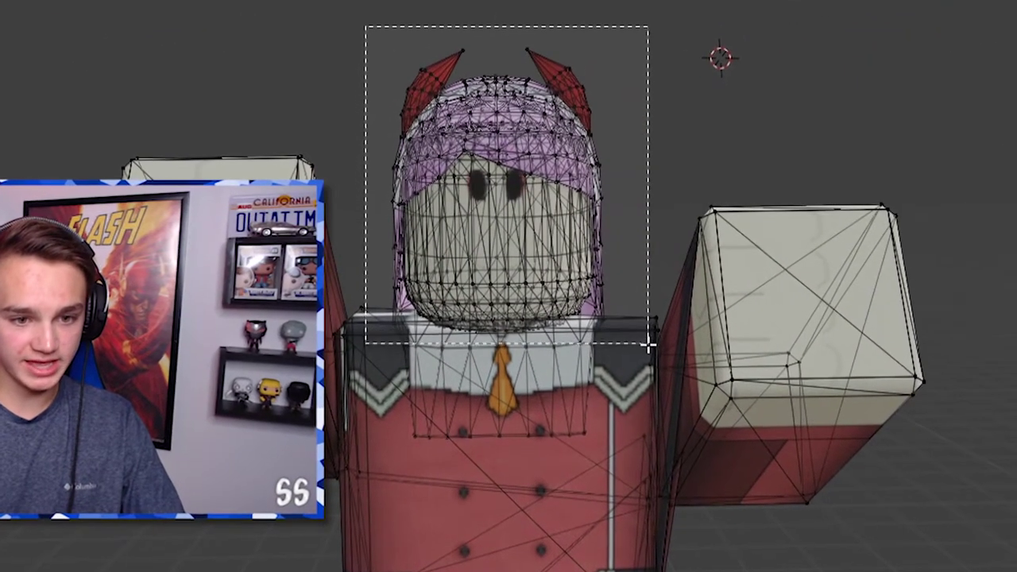
{"action": "left_click_drag", "start_coordinate": [648, 343], "coordinate": [657, 351]}
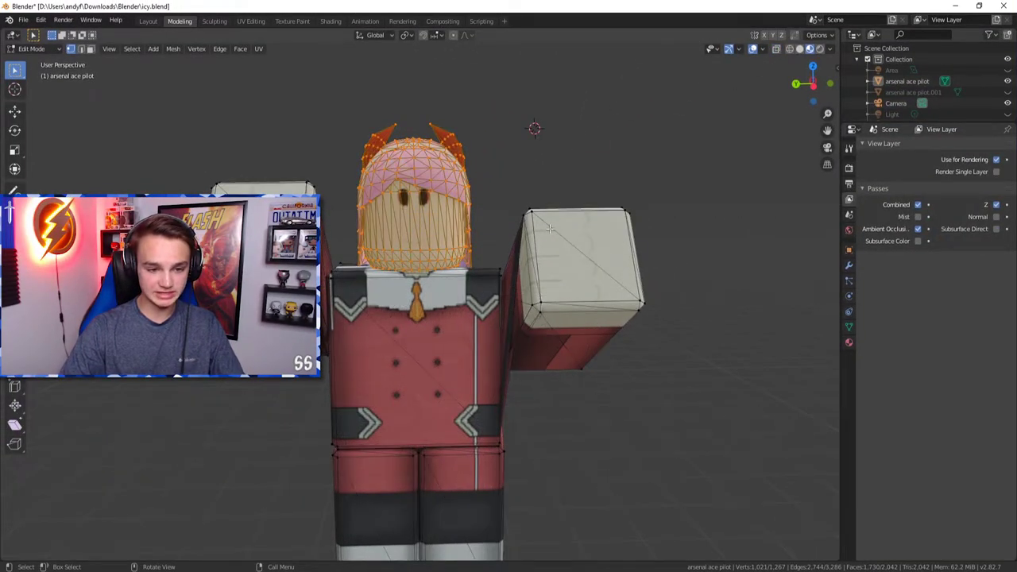
Add the hair's lower back vertices to the head selection and clean up the stray shoulder vertices.
{"action": "scroll", "coordinate": [550, 229], "scroll_direction": "up", "scroll_amount": 5}
{"action": "middle_click_drag", "start_coordinate": [550, 229], "coordinate": [468, 259]}
{"action": "left_click_drag", "start_coordinate": [270, 386], "coordinate": [624, 447]}
{"action": "middle_click_drag", "start_coordinate": [556, 413], "coordinate": [381, 354]}
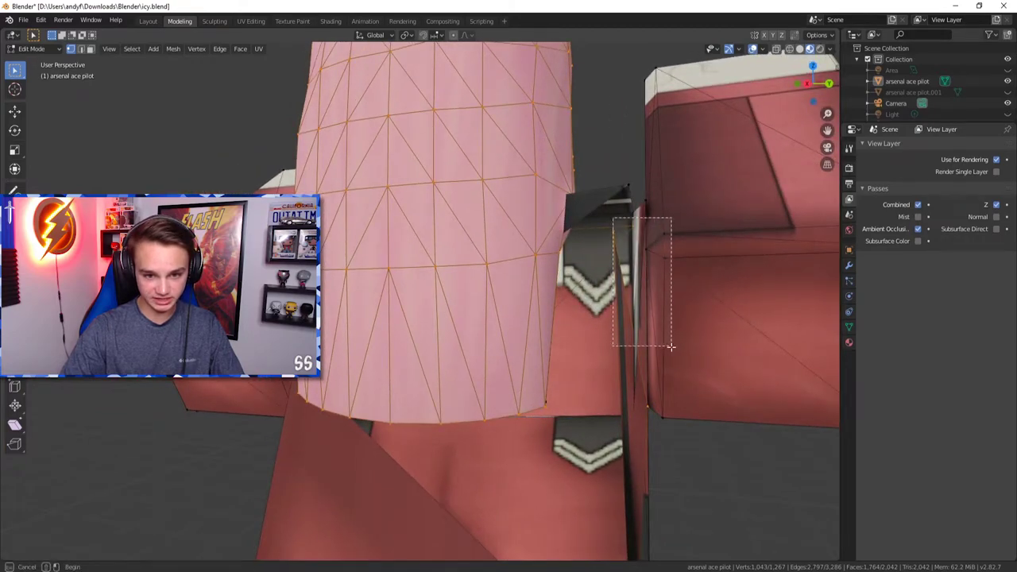
{"action": "left_click_drag", "start_coordinate": [707, 429], "coordinate": [711, 428]}
{"action": "middle_click_drag", "start_coordinate": [669, 398], "coordinate": [659, 318]}
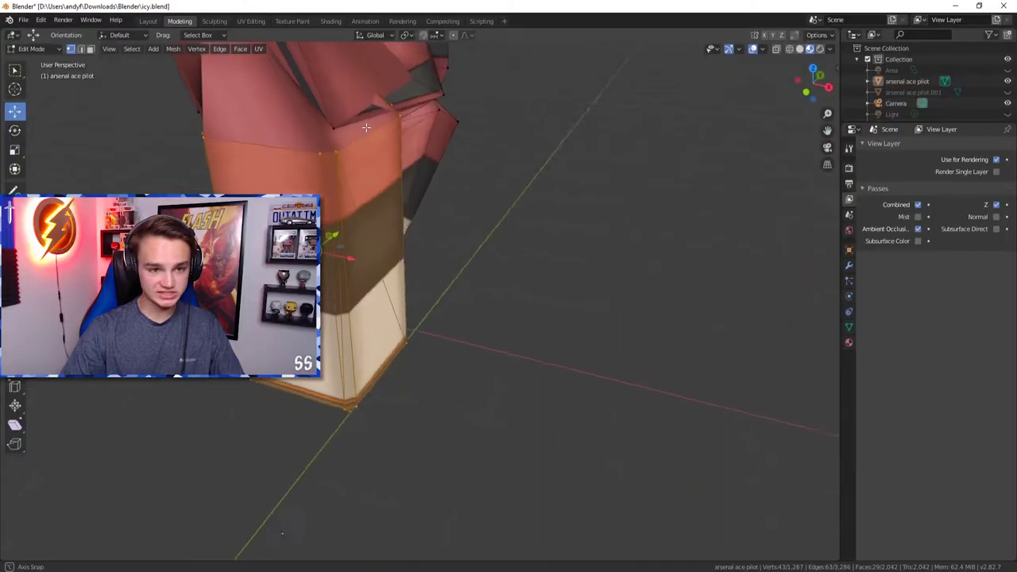
Swing the character's left leg backward, lower it slightly along Z under the torso, and deselect it.
{"action": "middle_click_drag", "start_coordinate": [365, 140], "coordinate": [310, 132]}
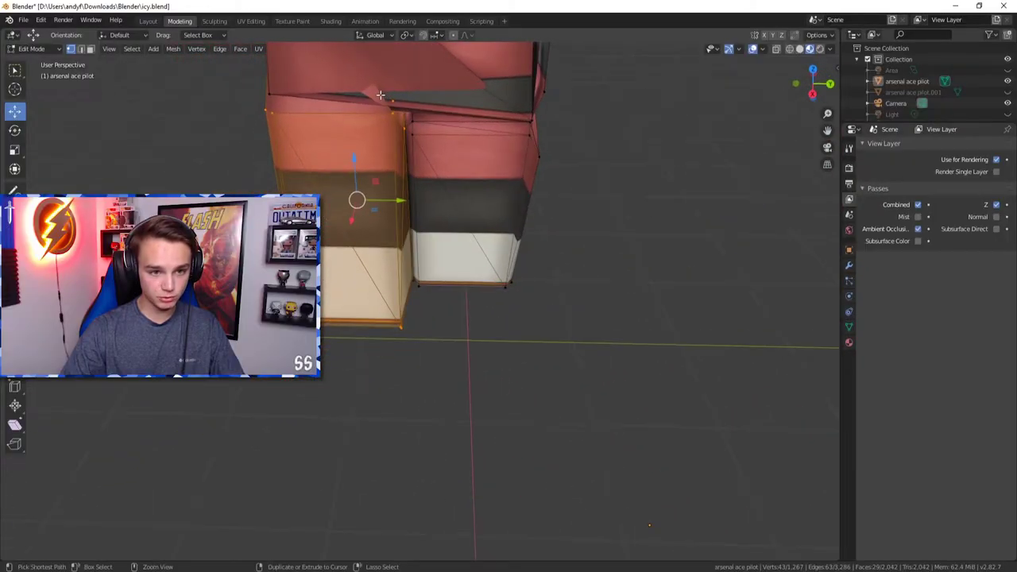
{"action": "middle_click_drag", "start_coordinate": [369, 101], "coordinate": [394, 104]}
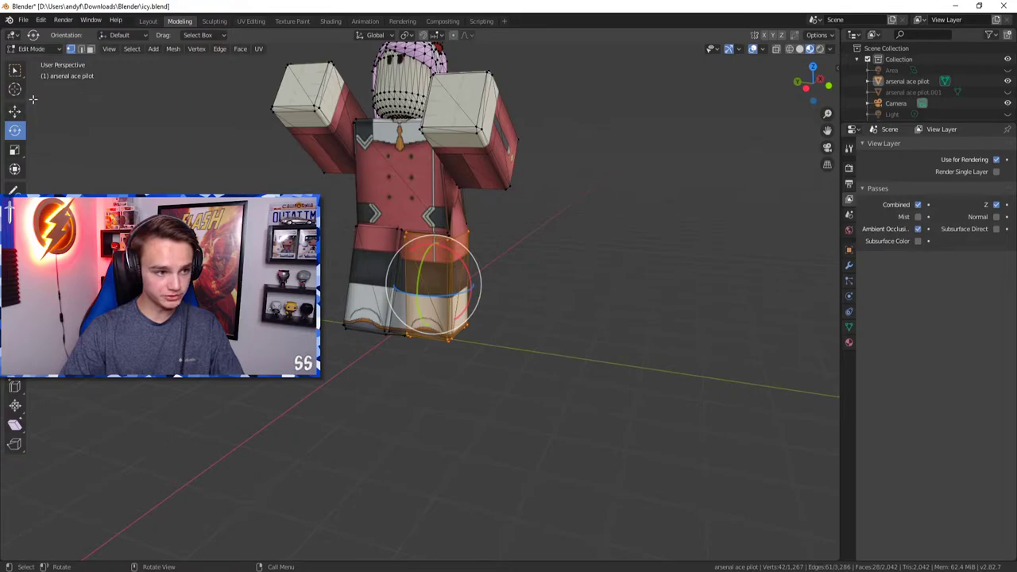
{"action": "middle_click_drag", "start_coordinate": [380, 250], "coordinate": [380, 229]}
{"action": "left_click_drag", "start_coordinate": [403, 226], "coordinate": [403, 229]}
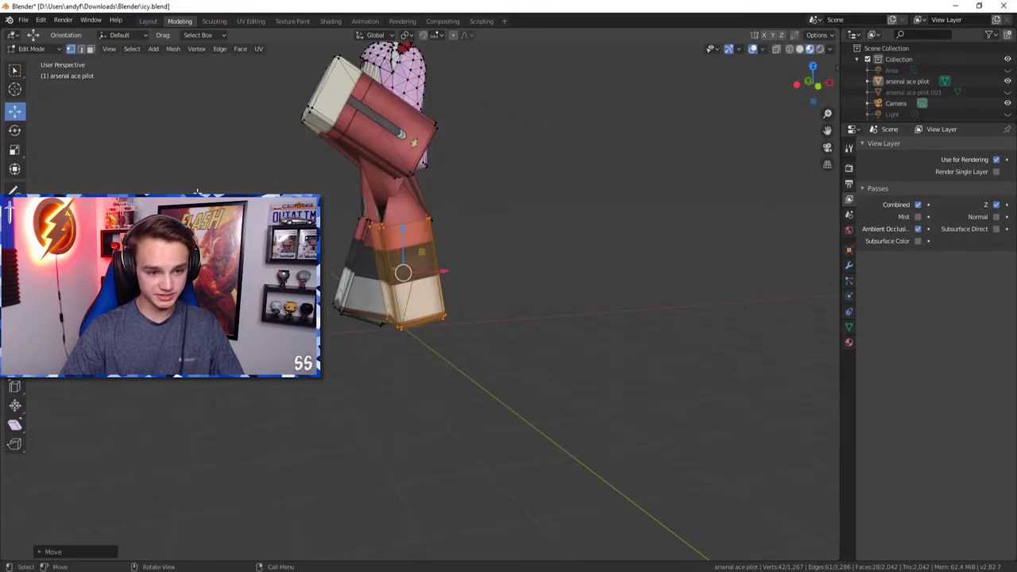
{"action": "left_click", "coordinate": [213, 191]}
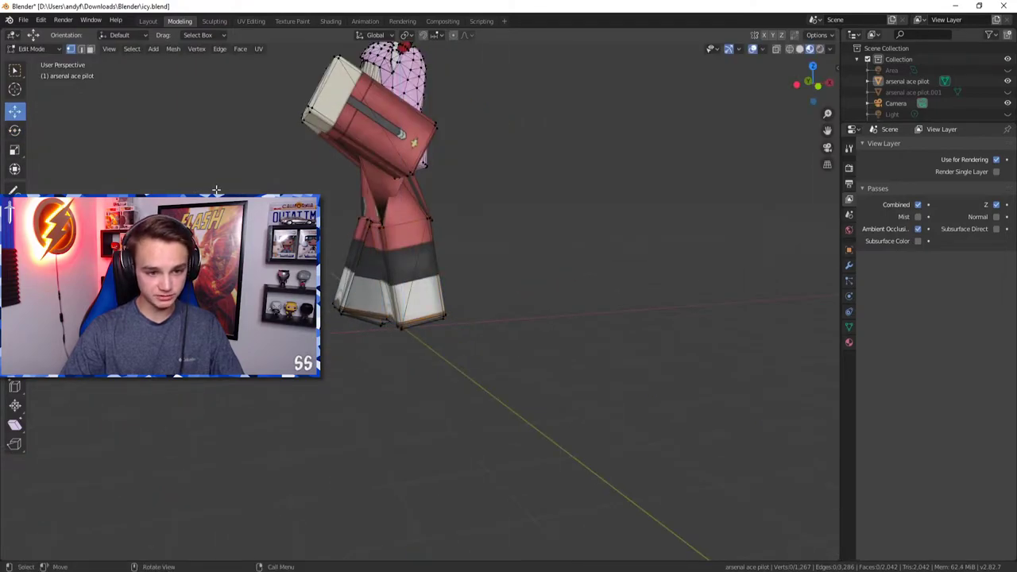
Examine the posed arms and legs from the side and front for misplaced vertices.
{"action": "scroll", "coordinate": [209, 191], "scroll_direction": "down", "scroll_amount": 2}
{"action": "middle_click_drag", "start_coordinate": [209, 190], "coordinate": [242, 208]}
{"action": "scroll", "coordinate": [243, 209], "scroll_direction": "down", "scroll_amount": 1}
{"action": "scroll", "coordinate": [380, 222], "scroll_direction": "up", "scroll_amount": 6}
{"action": "scroll", "coordinate": [380, 223], "scroll_direction": "down", "scroll_amount": 2}
{"action": "middle_click_drag", "start_coordinate": [380, 219], "coordinate": [486, 229]}
{"action": "scroll", "coordinate": [401, 229], "scroll_direction": "down", "scroll_amount": 1}
{"action": "scroll", "coordinate": [410, 230], "scroll_direction": "up", "scroll_amount": 3}
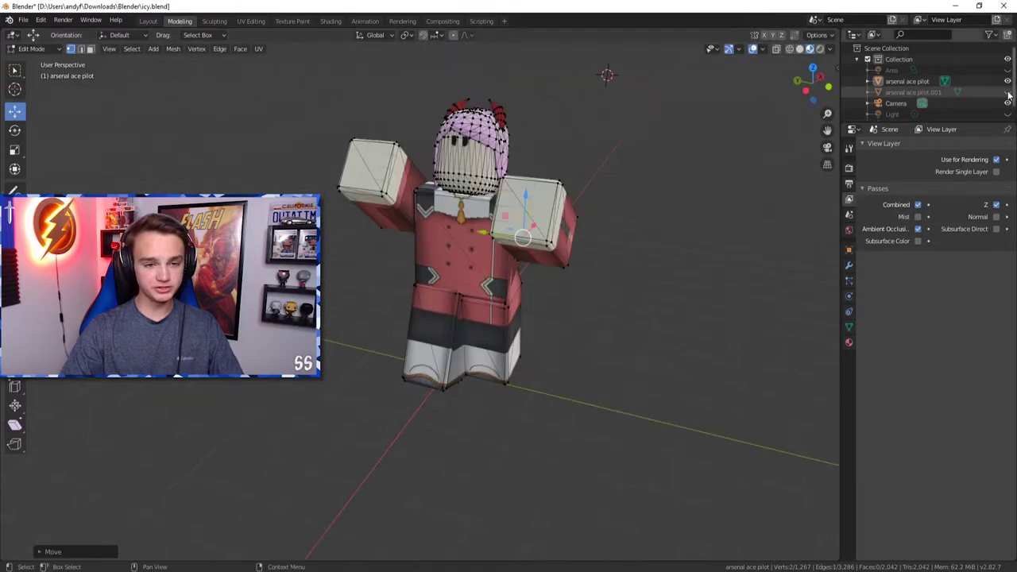
Show arsenal ace pilot.001 beside the edited character, hide it again, and deselect all vertices.
{"action": "left_click", "coordinate": [1007, 93]}
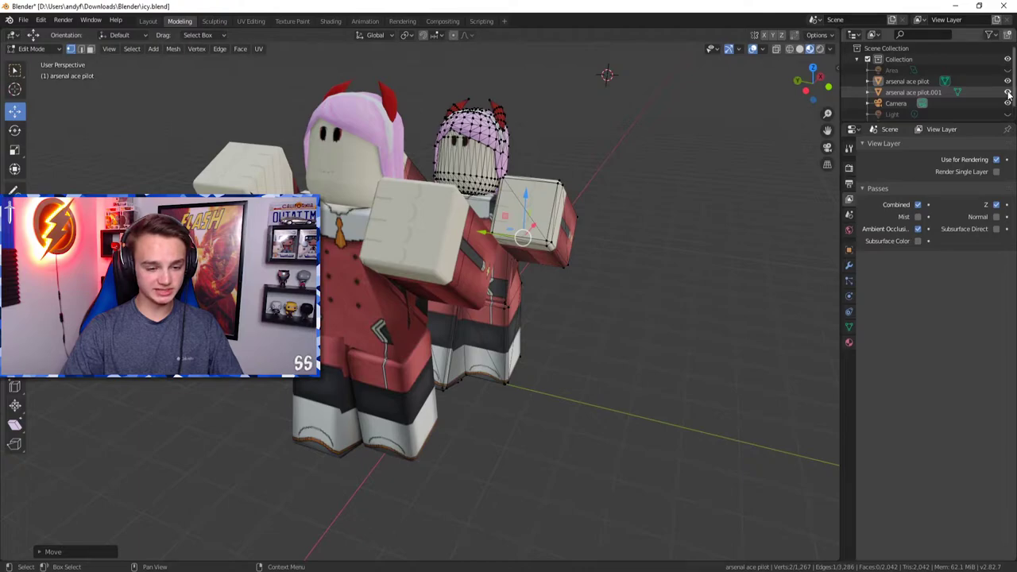
{"action": "left_click", "coordinate": [1007, 92]}
{"action": "middle_click_drag", "start_coordinate": [439, 232], "coordinate": [487, 204]}
{"action": "key", "text": "alt+a"}
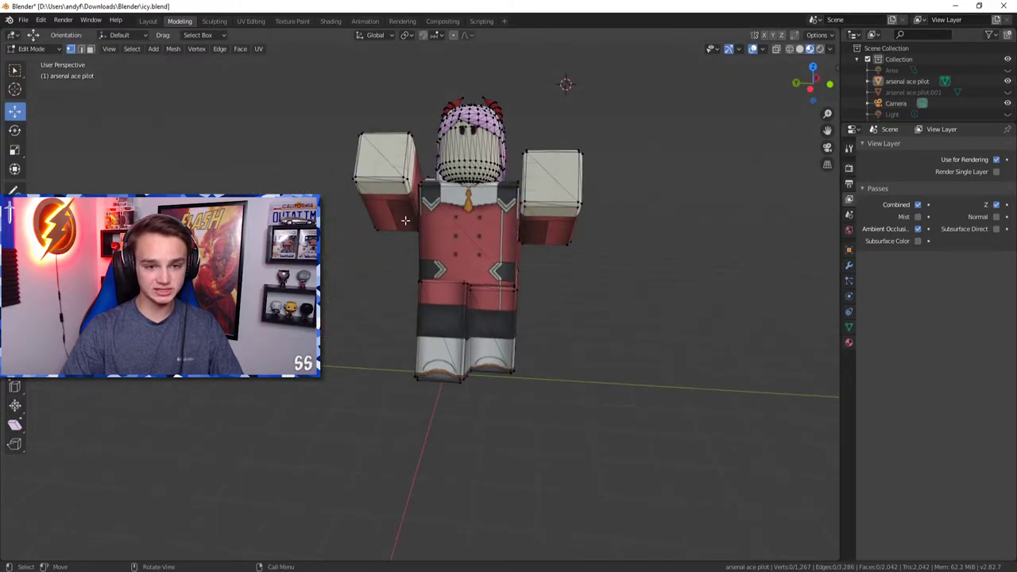
Switch the posed character from Edit Mode to Object Mode.
{"action": "scroll", "coordinate": [554, 194], "scroll_direction": "up", "scroll_amount": 2}
{"action": "left_click", "coordinate": [46, 51]}
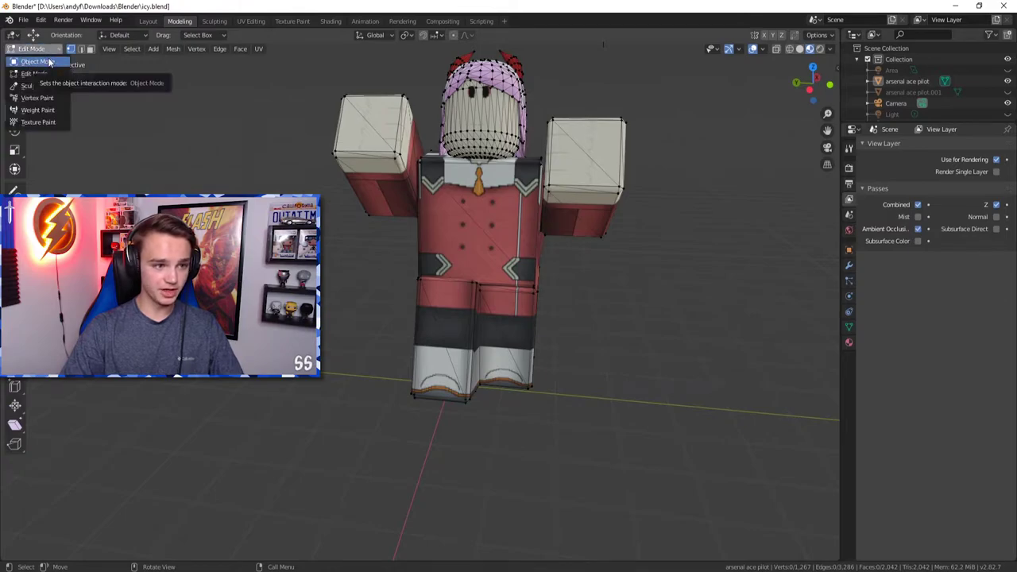
{"action": "left_click", "coordinate": [49, 63]}
{"action": "scroll", "coordinate": [422, 222], "scroll_direction": "down", "scroll_amount": 1}
{"action": "mouse_move", "coordinate": [421, 222]}
{"action": "middle_mouse_down"}
{"action": "mouse_move", "coordinate": [422, 245]}
{"action": "mouse_move", "coordinate": [433, 224]}
{"action": "middle_mouse_up"}
{"action": "scroll", "coordinate": [423, 245], "scroll_direction": "up", "scroll_amount": 1}
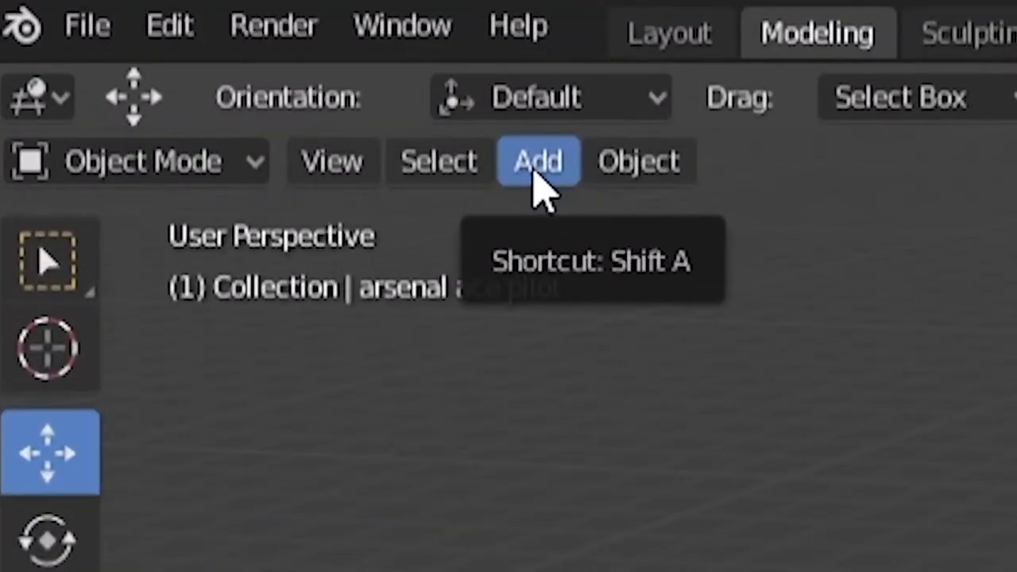
Add a Sun light to the scene and move it over the character's head.
{"action": "left_click", "coordinate": [536, 175]}
{"action": "mouse_move", "coordinate": [390, 172]}
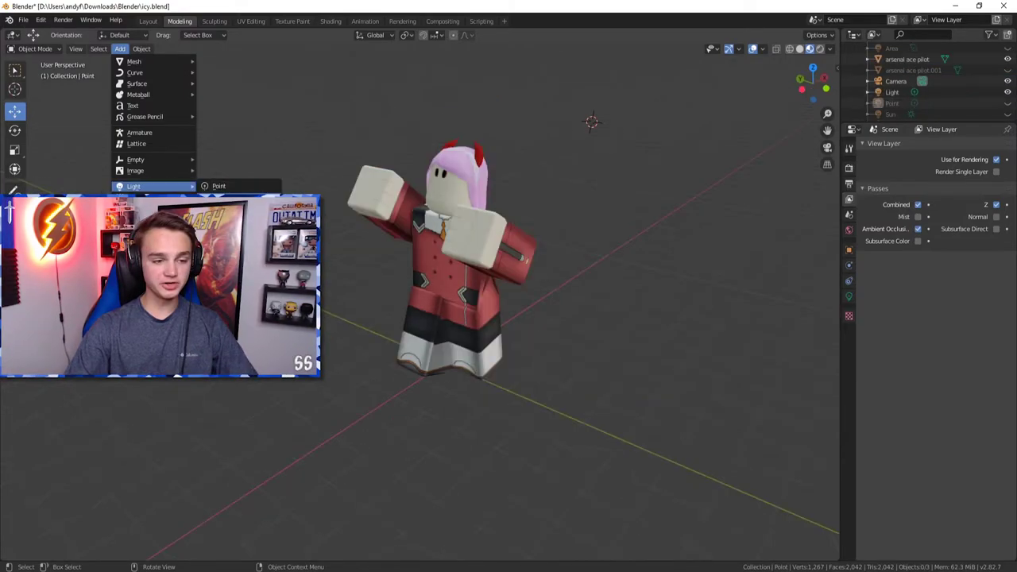
{"action": "left_click", "coordinate": [219, 198]}
{"action": "middle_click_drag", "start_coordinate": [574, 132], "coordinate": [487, 145]}
{"action": "left_click_drag", "start_coordinate": [559, 176], "coordinate": [439, 166]}
{"action": "scroll", "coordinate": [497, 192], "scroll_direction": "up", "scroll_amount": 3}
{"action": "scroll", "coordinate": [501, 193], "scroll_direction": "down", "scroll_amount": 1}
{"action": "middle_click_drag", "start_coordinate": [501, 193], "coordinate": [478, 165]}
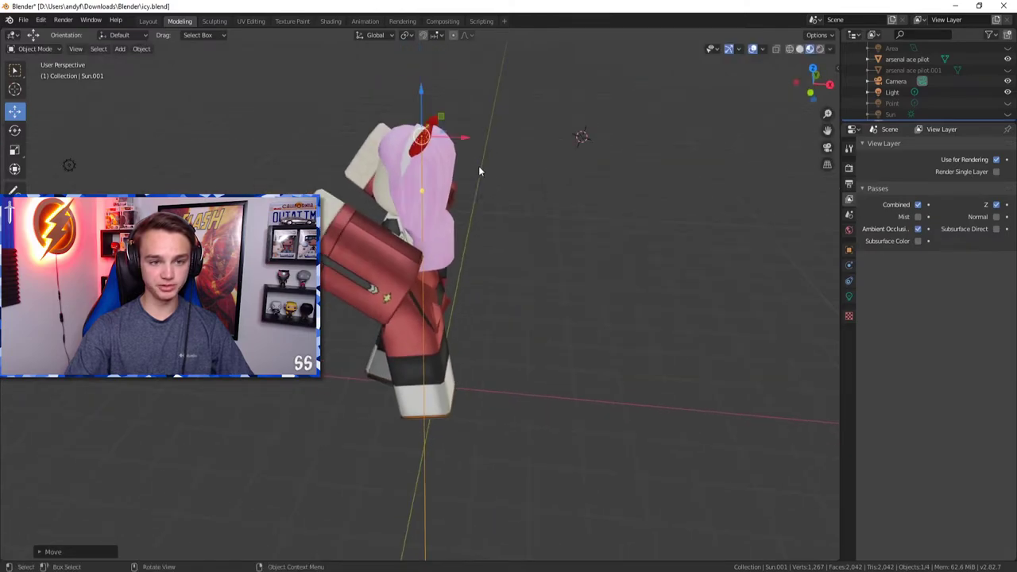
{"action": "left_click", "coordinate": [419, 107]}
{"action": "left_click", "coordinate": [415, 139]}
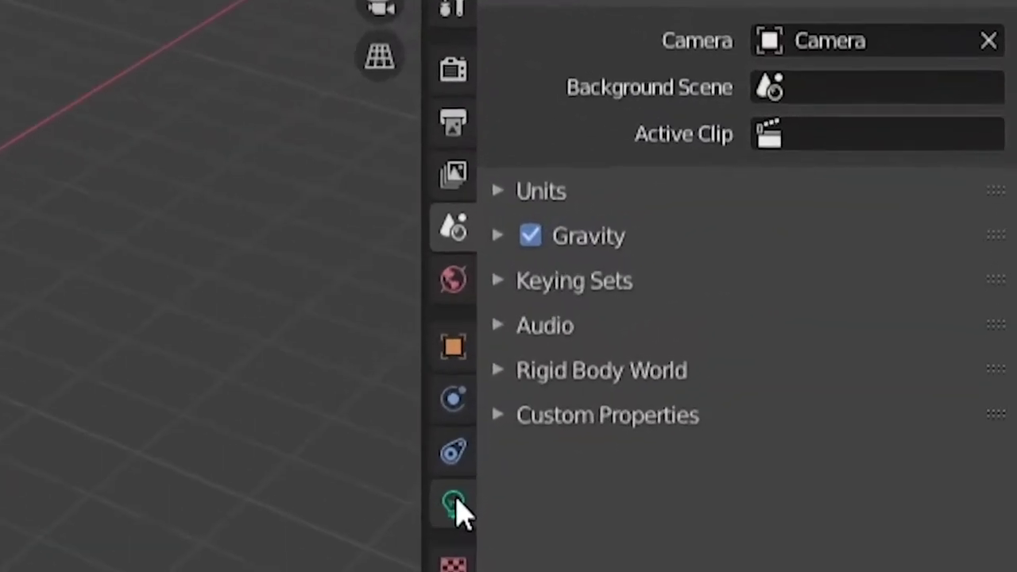
Set the sun light's color to a pale yellow in its light properties.
{"action": "left_click", "coordinate": [849, 297]}
{"action": "left_click", "coordinate": [953, 207]}
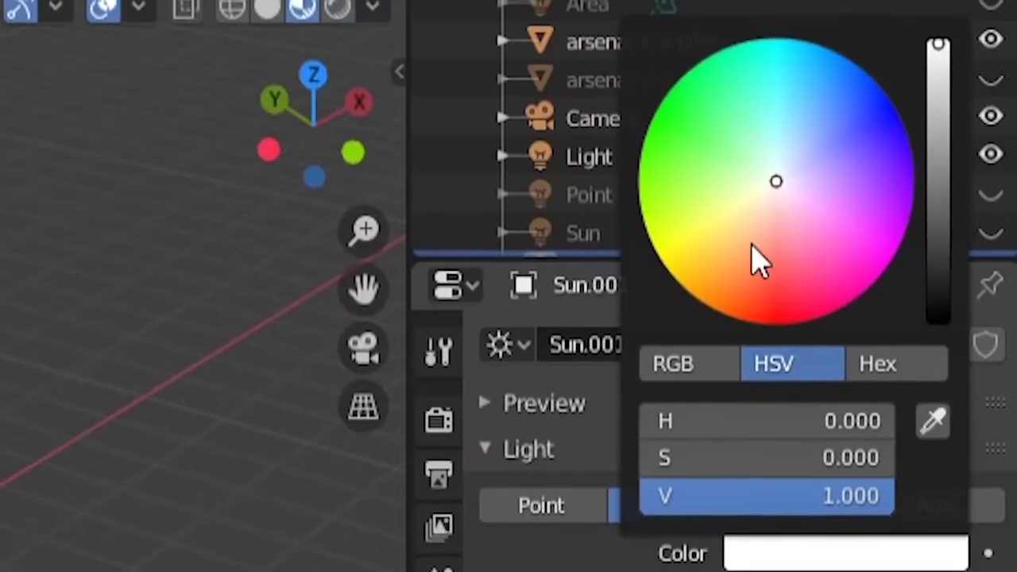
{"action": "left_click_drag", "start_coordinate": [761, 180], "coordinate": [739, 207]}
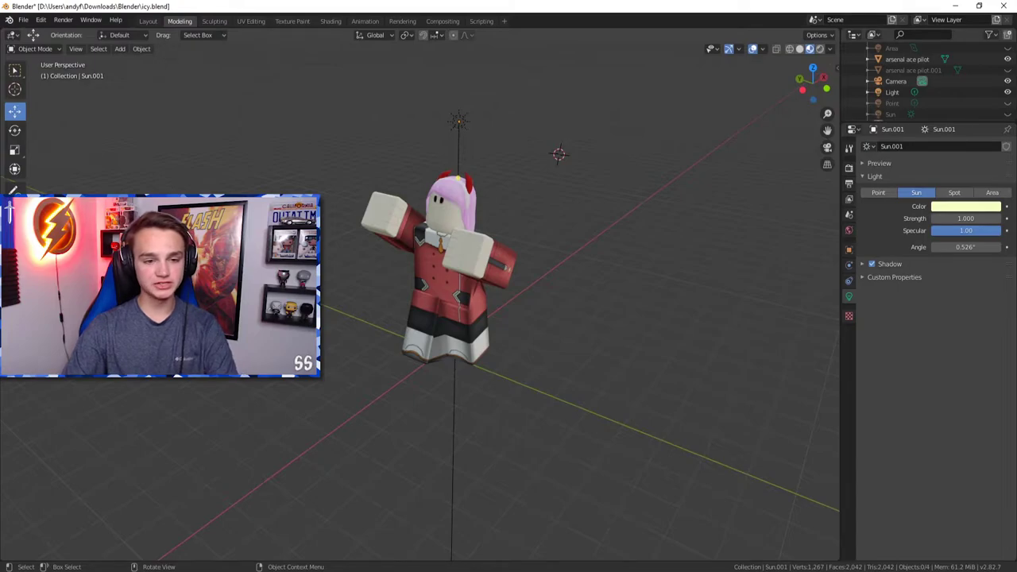
Render the scene, close the result, and render again to check the character's framing and sun lighting.
{"action": "key", "text": "F12"}
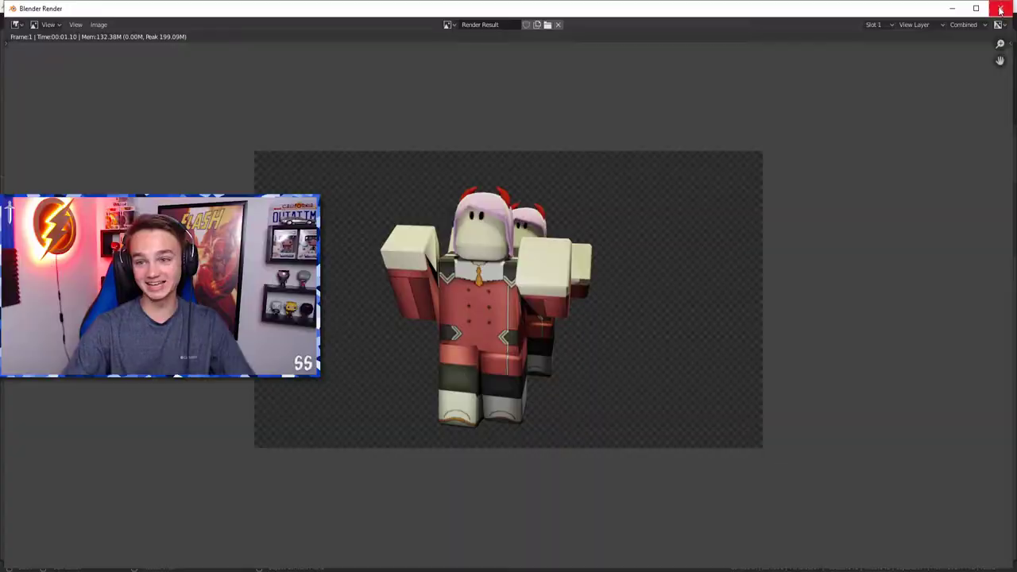
{"action": "left_click", "coordinate": [1001, 6]}
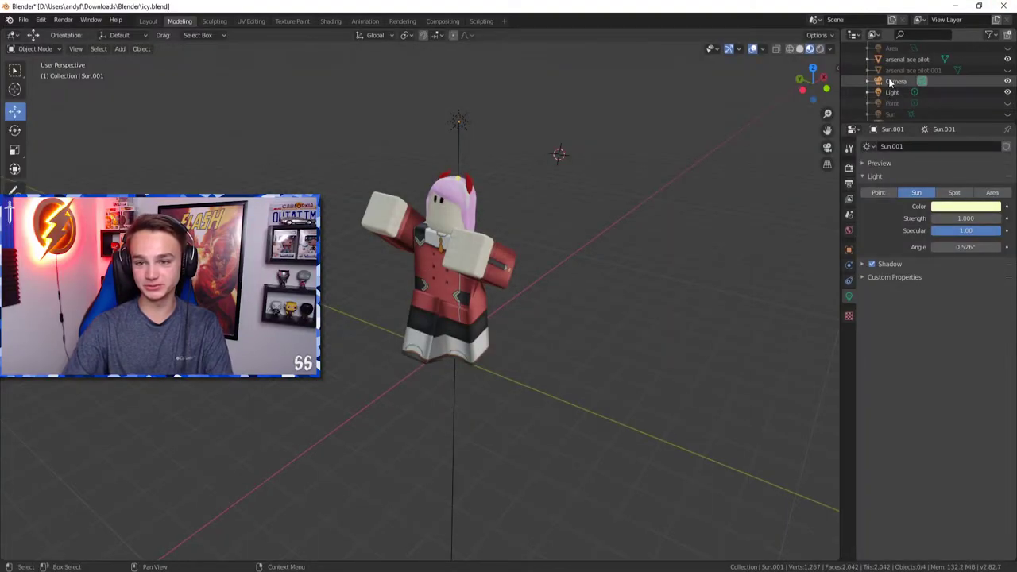
{"action": "key", "text": "F12"}
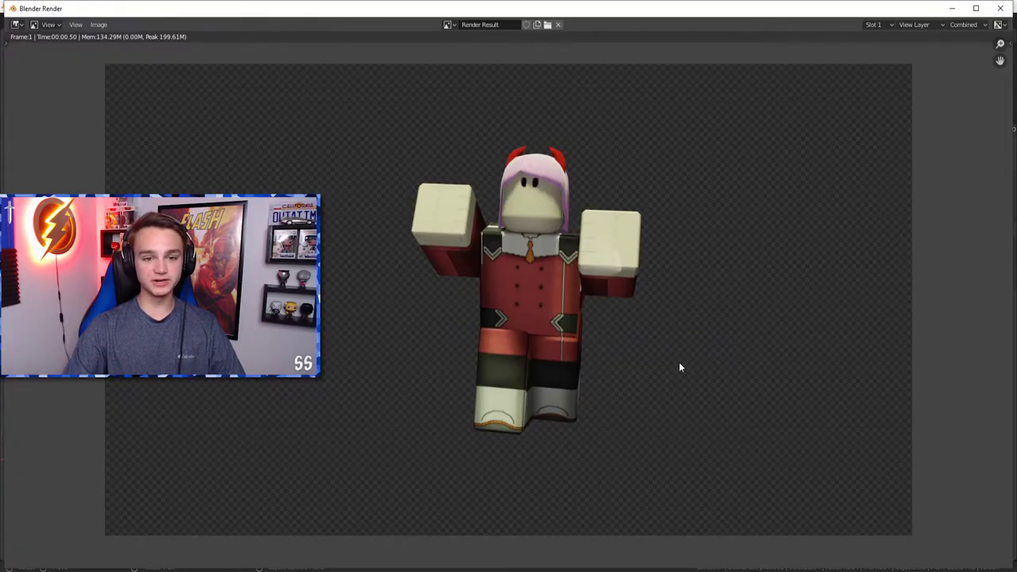
{"action": "scroll", "coordinate": [674, 340], "scroll_direction": "down", "scroll_amount": 1}
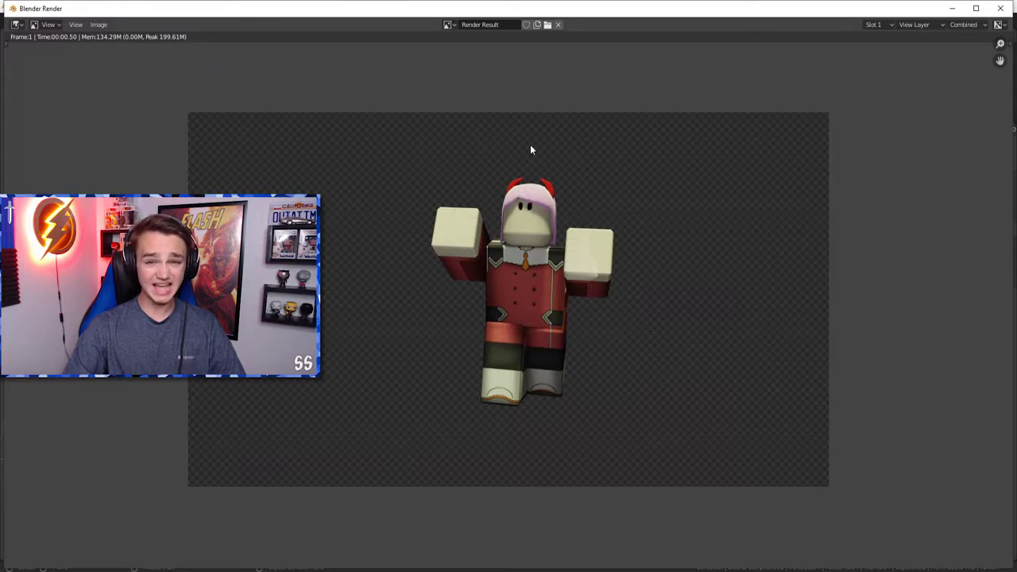
{"action": "left_click", "coordinate": [1001, 8]}
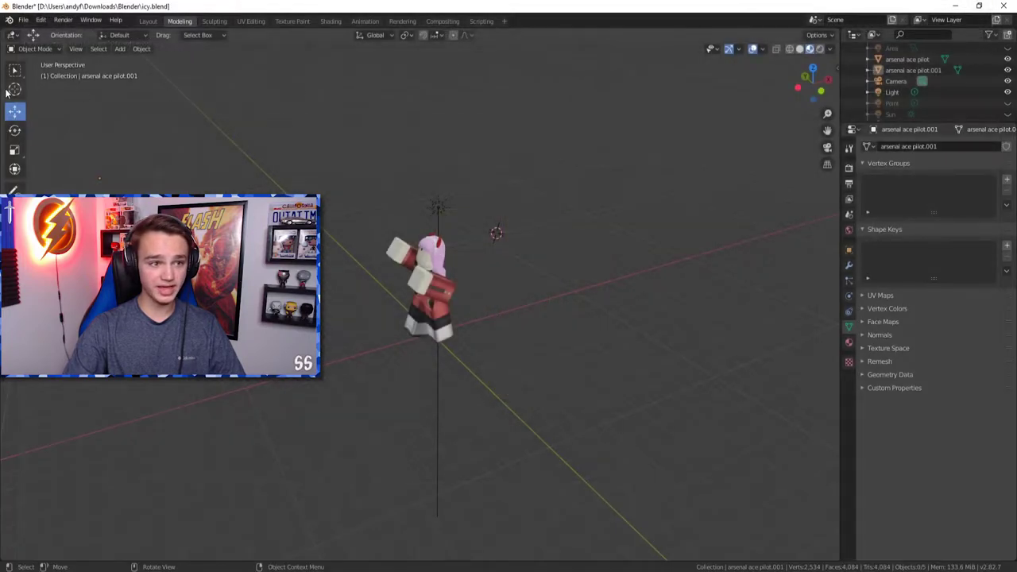
Add a Point light near the character's raised right arm and set its power to 232.8 W.
{"action": "left_click", "coordinate": [120, 48]}
{"action": "mouse_move", "coordinate": [155, 186]}
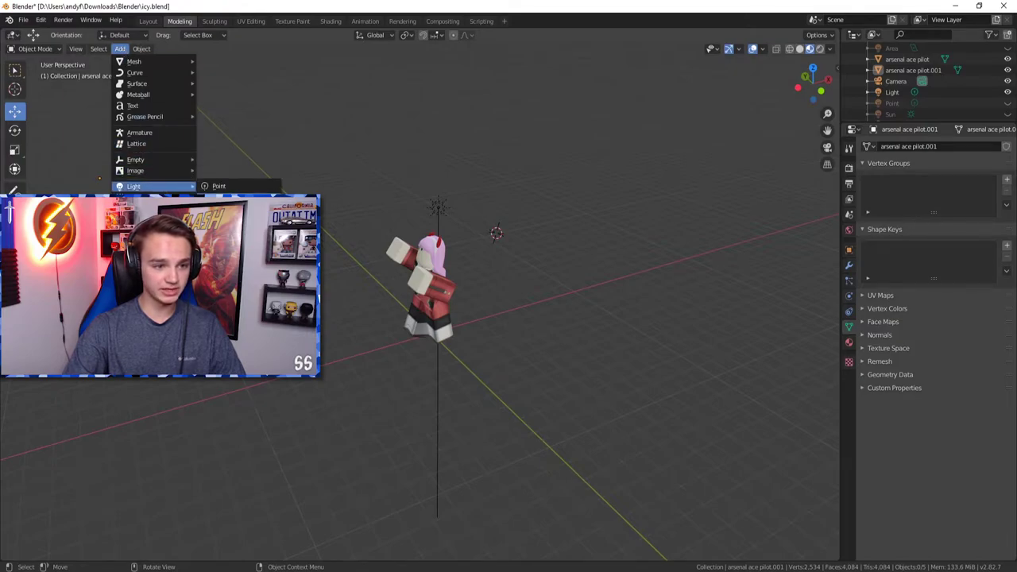
{"action": "left_click", "coordinate": [218, 186]}
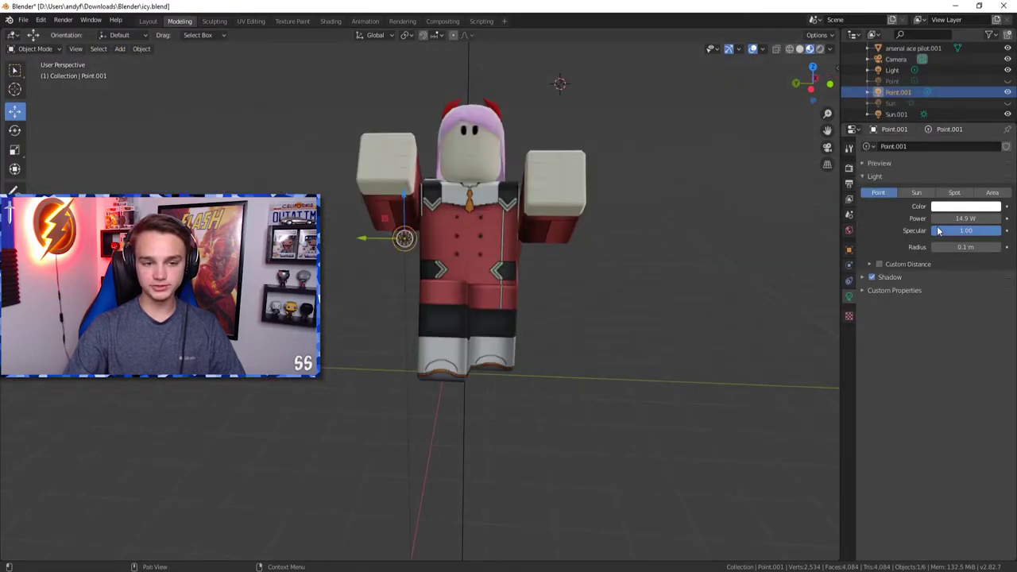
{"action": "left_click_drag", "start_coordinate": [966, 218], "coordinate": [1015, 241]}
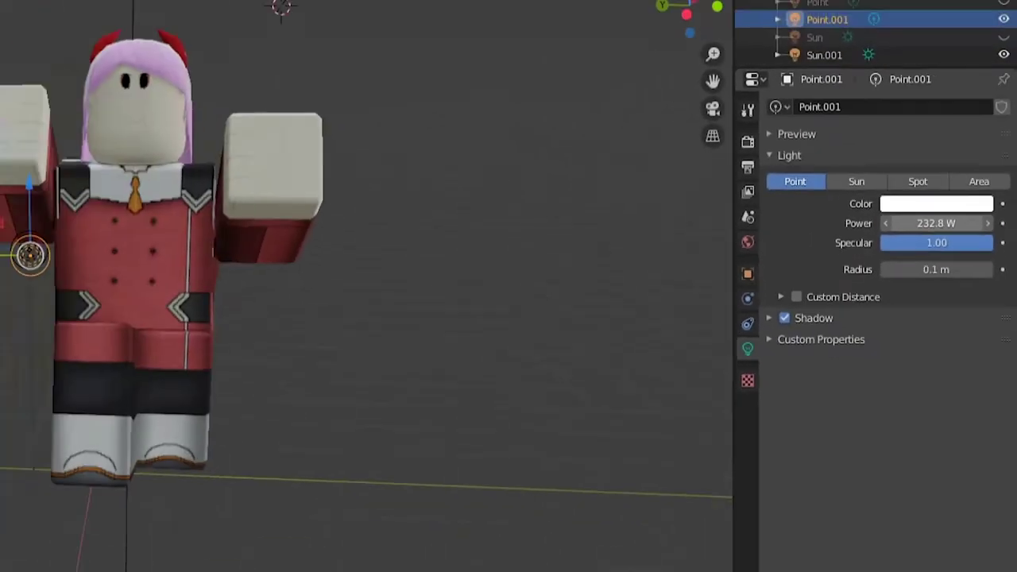
Render the scene with the point light, inspect the character's lighting, and close the render window.
{"action": "key", "text": "F12"}
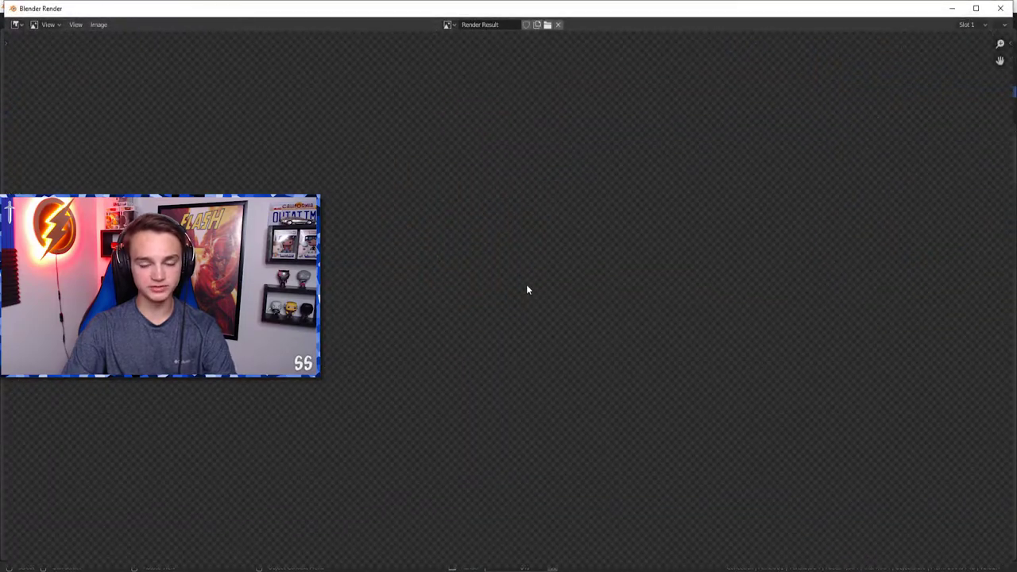
{"action": "scroll", "coordinate": [527, 286], "scroll_direction": "down", "scroll_amount": 2}
{"action": "middle_click_drag", "start_coordinate": [550, 199], "coordinate": [532, 210]}
{"action": "scroll", "coordinate": [532, 195], "scroll_direction": "up", "scroll_amount": 2}
{"action": "left_click", "coordinate": [1000, 9]}
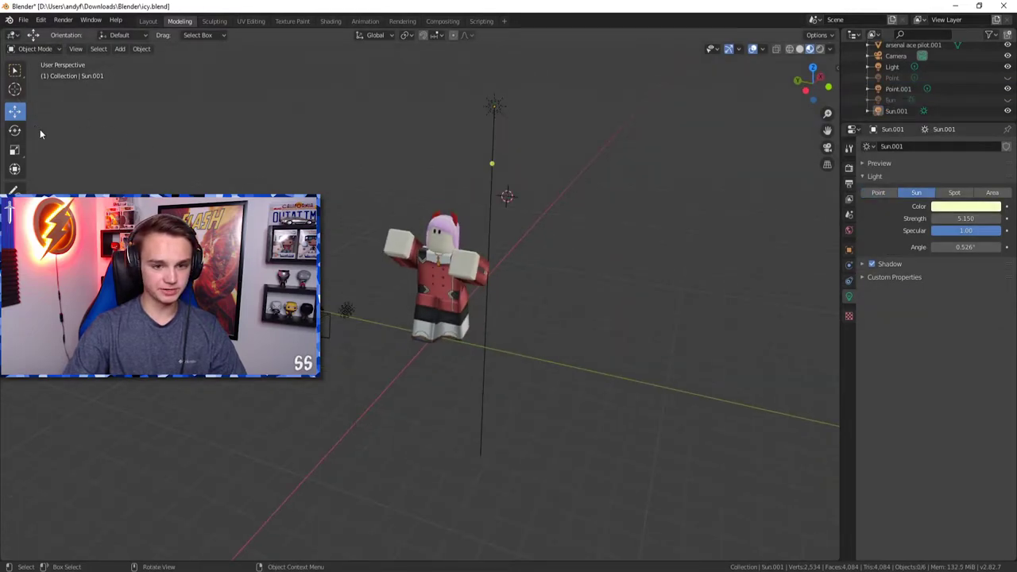
Reposition and rotate the camera in front of the character, and check its framing through the camera view.
{"action": "left_click", "coordinate": [324, 325]}
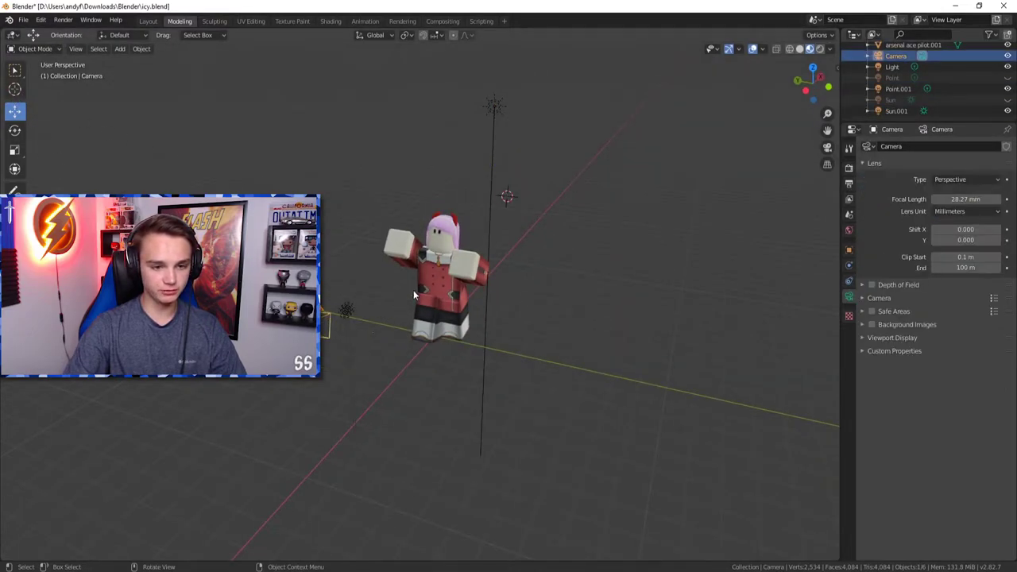
{"action": "left_click_drag", "start_coordinate": [278, 323], "coordinate": [334, 335]}
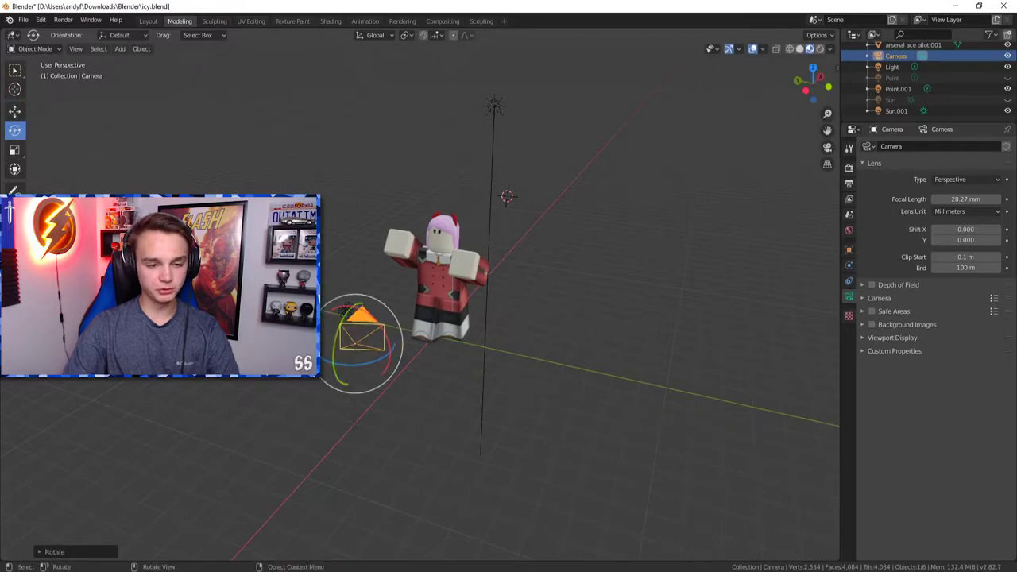
{"action": "key", "text": "alt+a"}
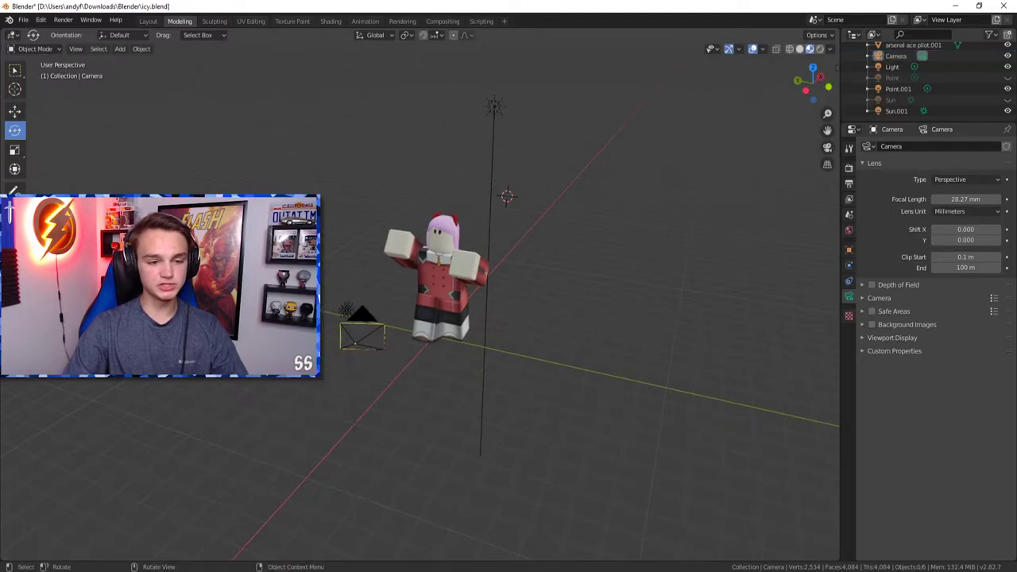
{"action": "key", "text": "KP_0"}
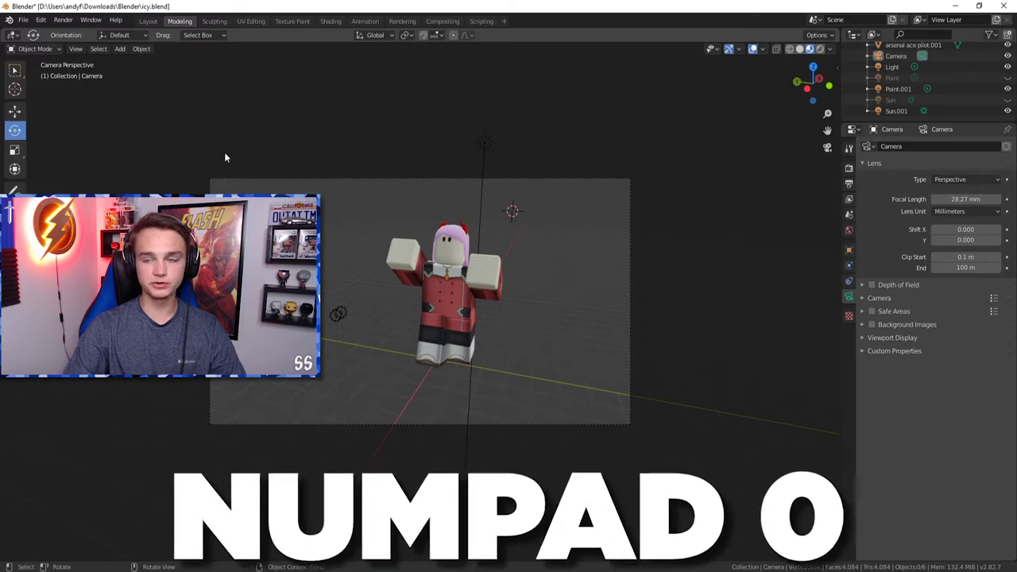
{"action": "key", "text": "KP_0"}
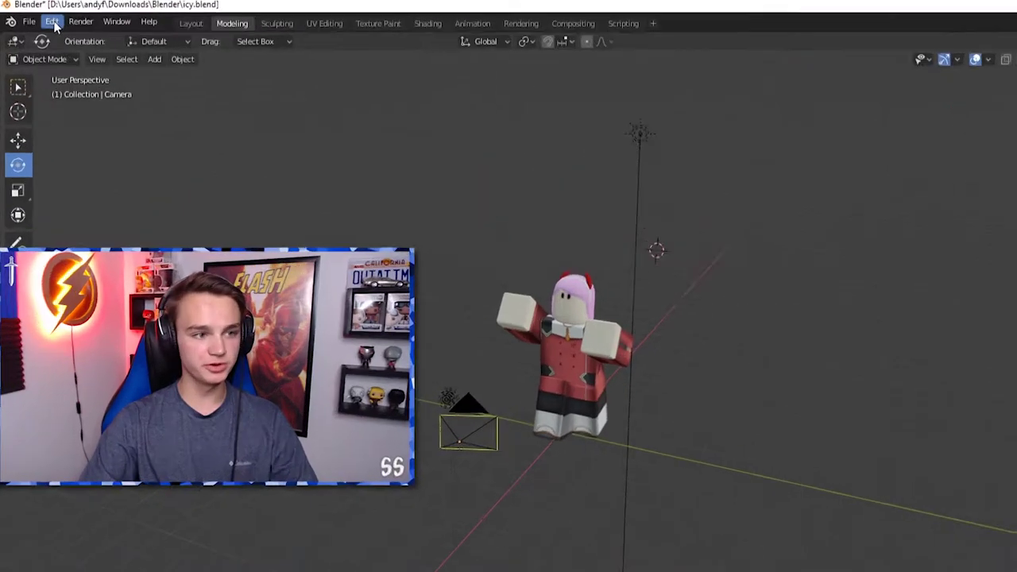
Search the keymap preferences for the camera shortcuts.
{"action": "left_click", "coordinate": [52, 22]}
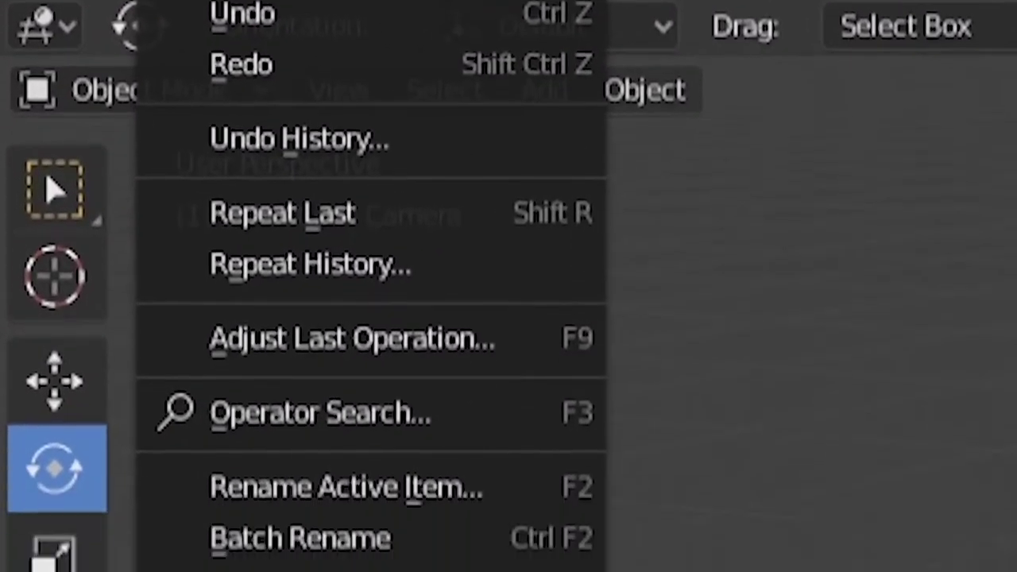
{"action": "left_click", "coordinate": [80, 223]}
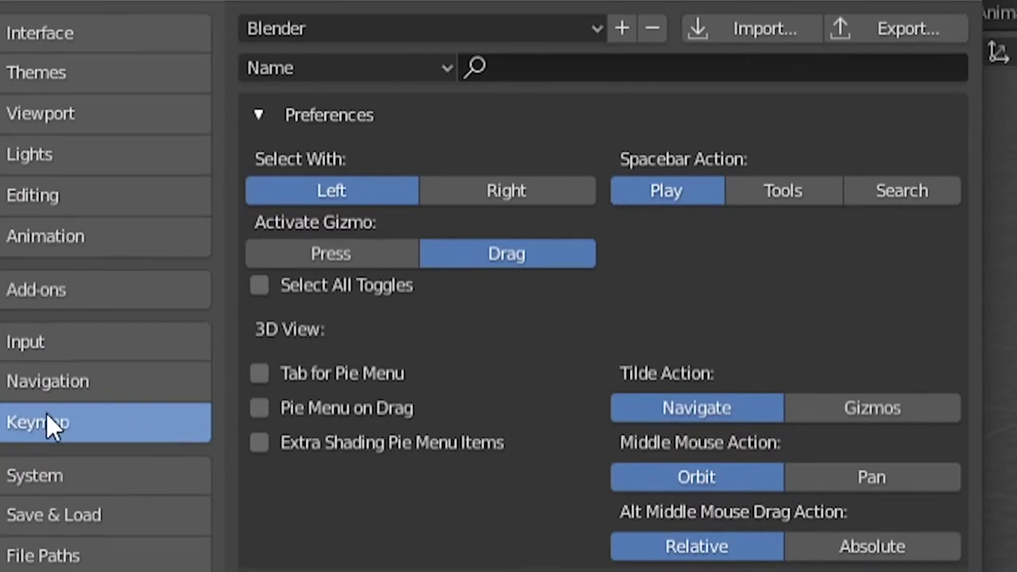
{"action": "left_click", "coordinate": [653, 70]}
{"action": "type", "text": "came"}
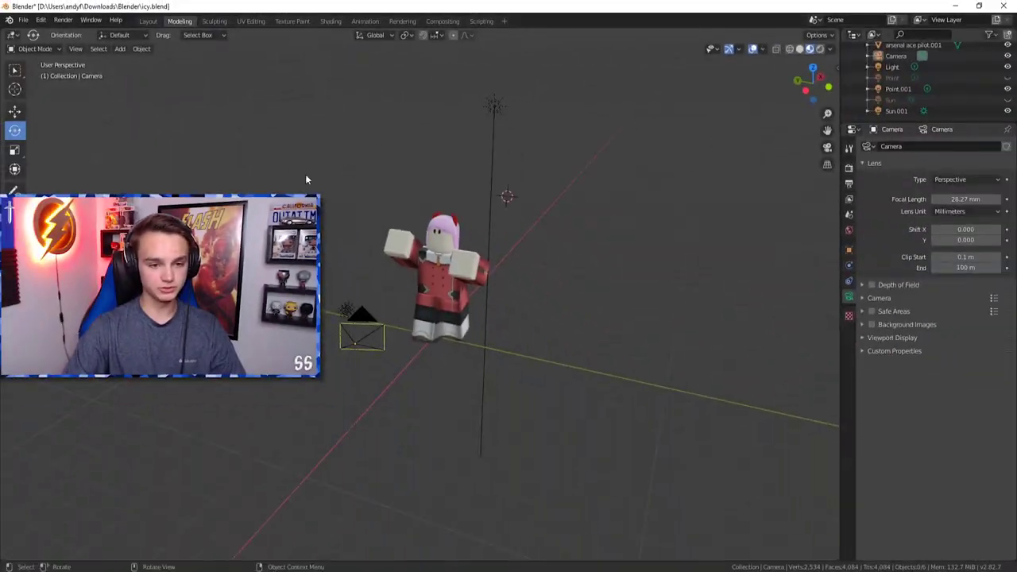
Raise the camera to the character's torso height, check the framing through the camera view, and render the scene.
{"action": "middle_click_drag", "start_coordinate": [305, 174], "coordinate": [398, 167]}
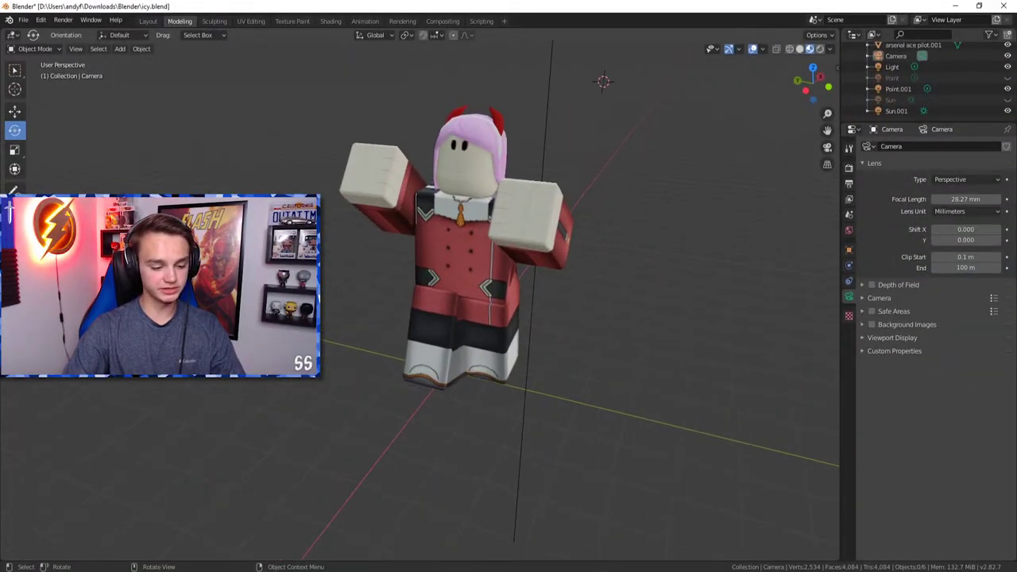
{"action": "key", "text": "KP_0"}
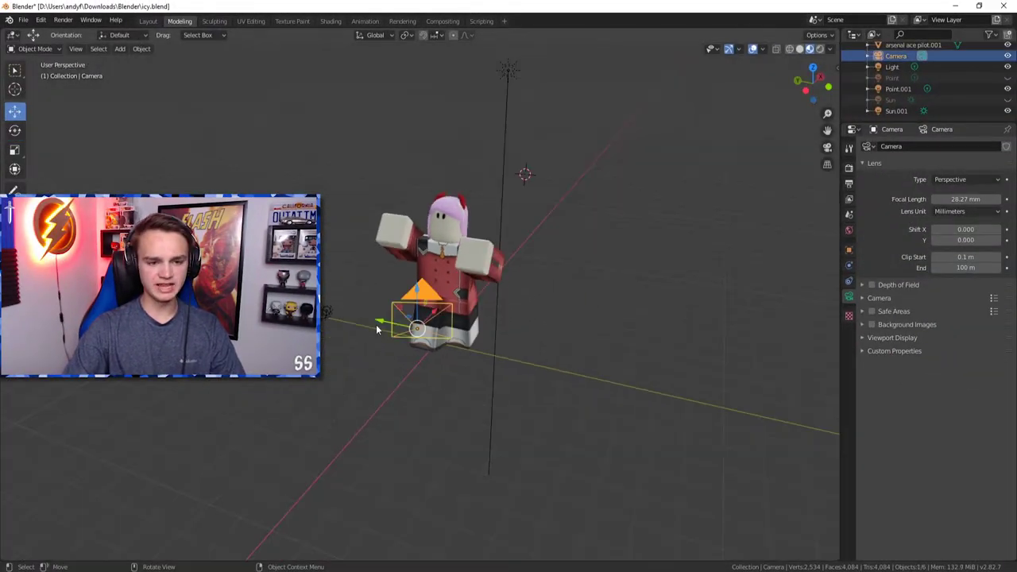
{"action": "left_click_drag", "start_coordinate": [376, 325], "coordinate": [463, 288]}
{"action": "key", "text": "KP_0"}
{"action": "key", "text": "KP_0"}
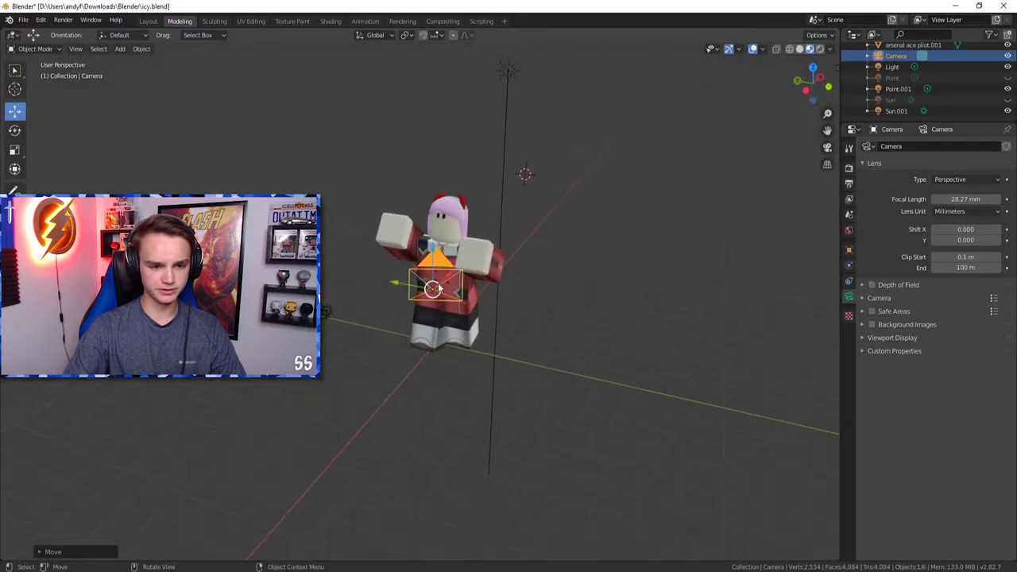
{"action": "left_click", "coordinate": [18, 131]}
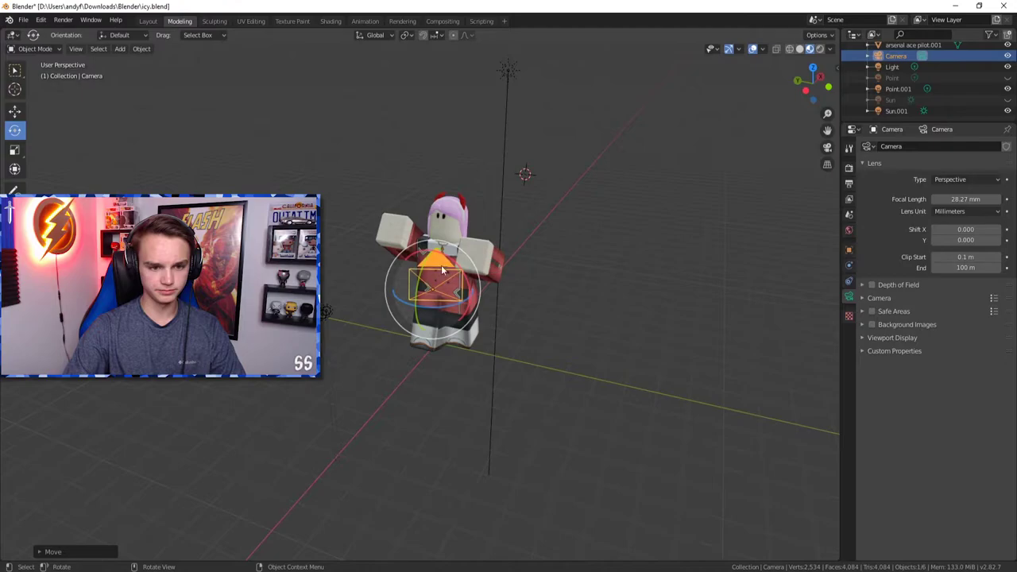
{"action": "key", "text": "F12"}
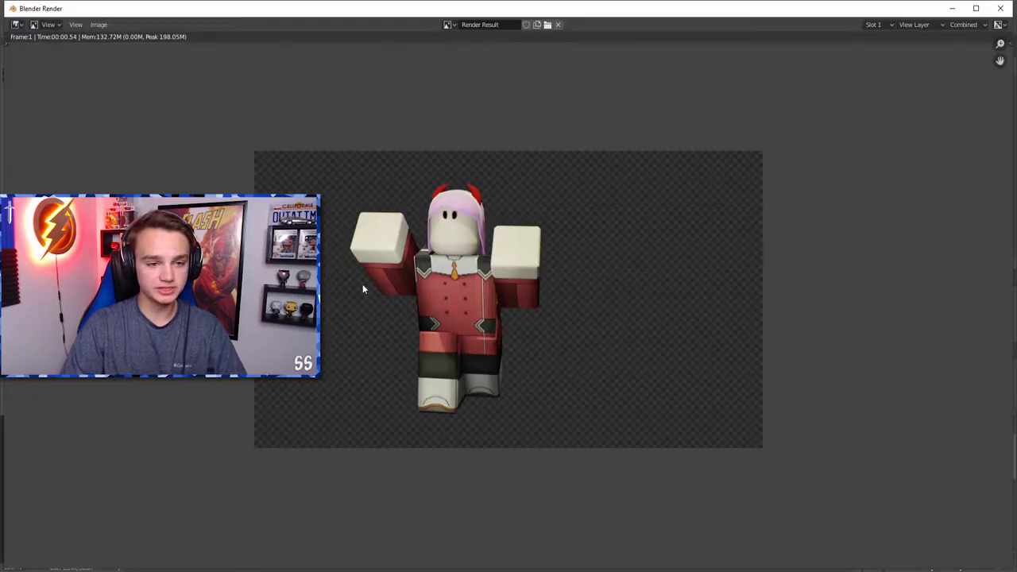
Save the render as an RGBA PNG named "render 2" in the Photoshop folder.
{"action": "left_click", "coordinate": [99, 25]}
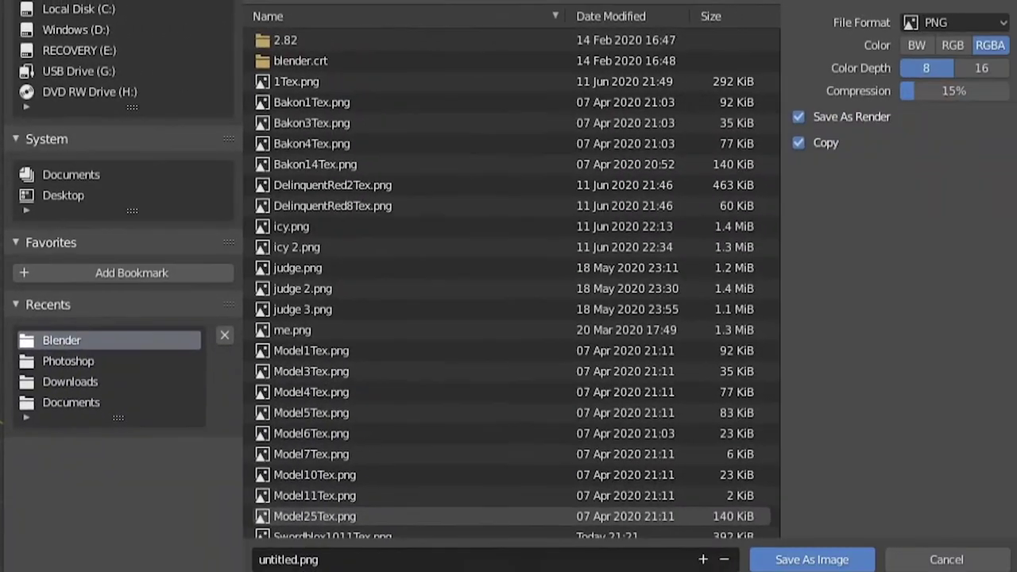
{"action": "left_click", "coordinate": [95, 356]}
{"action": "left_click", "coordinate": [275, 559]}
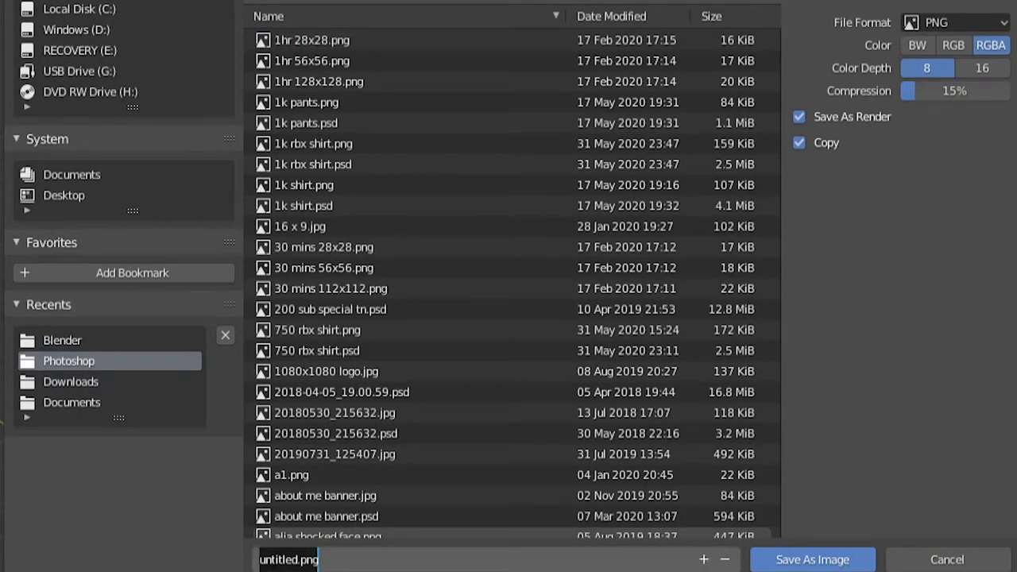
{"action": "type", "text": "render 2"}
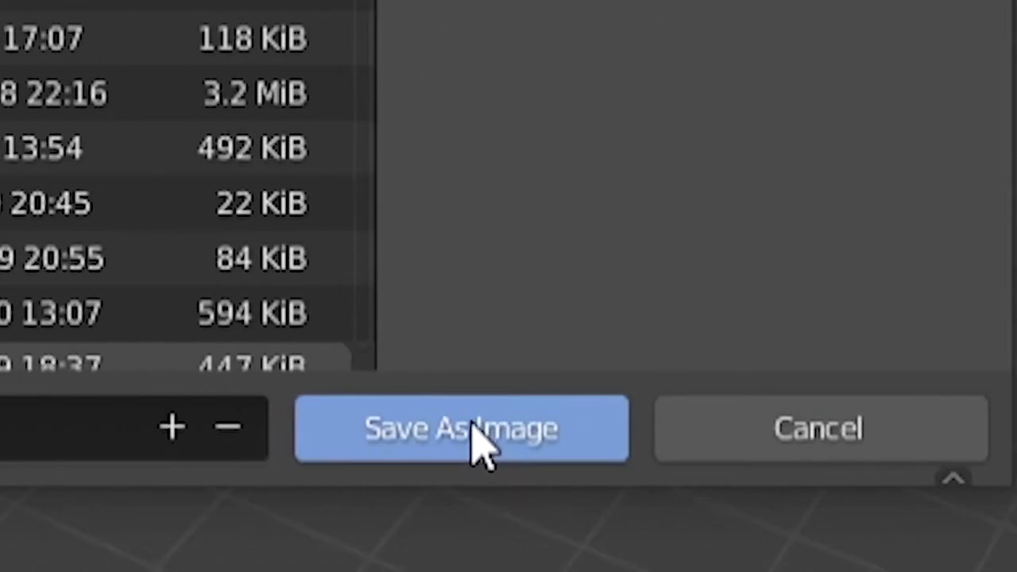
{"action": "left_click", "coordinate": [477, 431]}
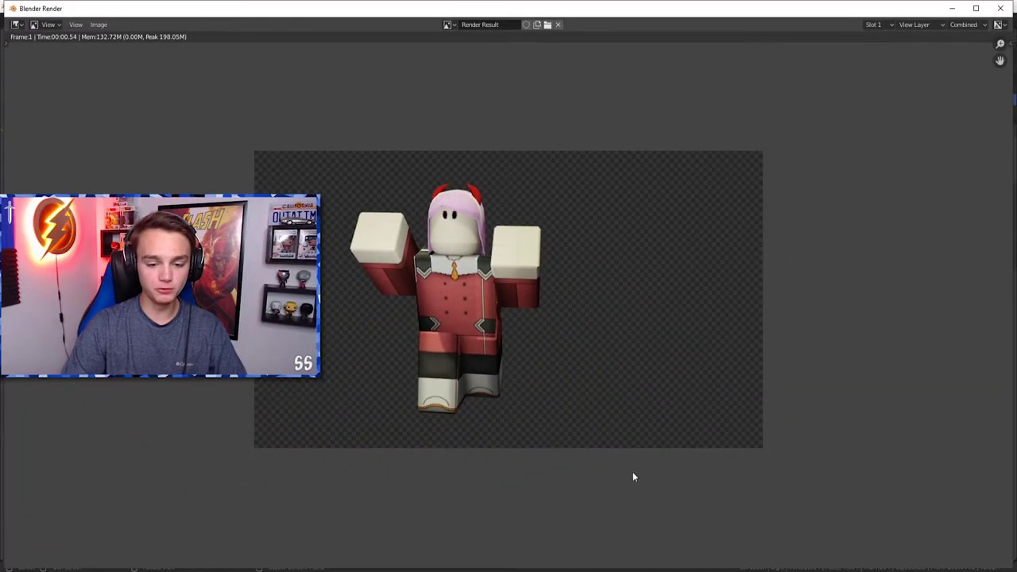
Switch to Photoshop and create a new document 1280 pixels wide and 720 pixels high with a white background.
{"action": "key", "text": "alt+Tab"}
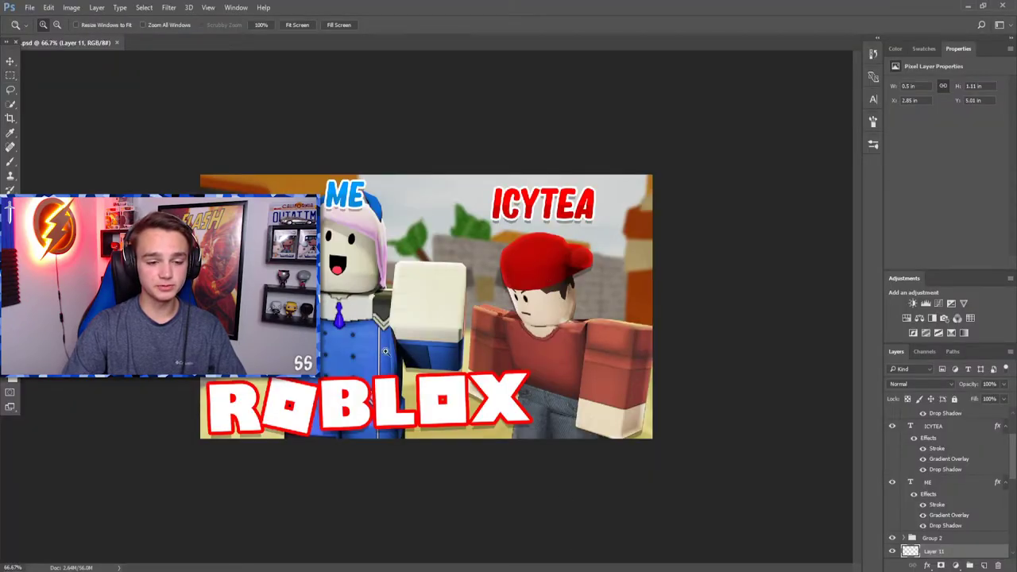
{"action": "left_click", "coordinate": [30, 7]}
{"action": "left_click", "coordinate": [23, 18]}
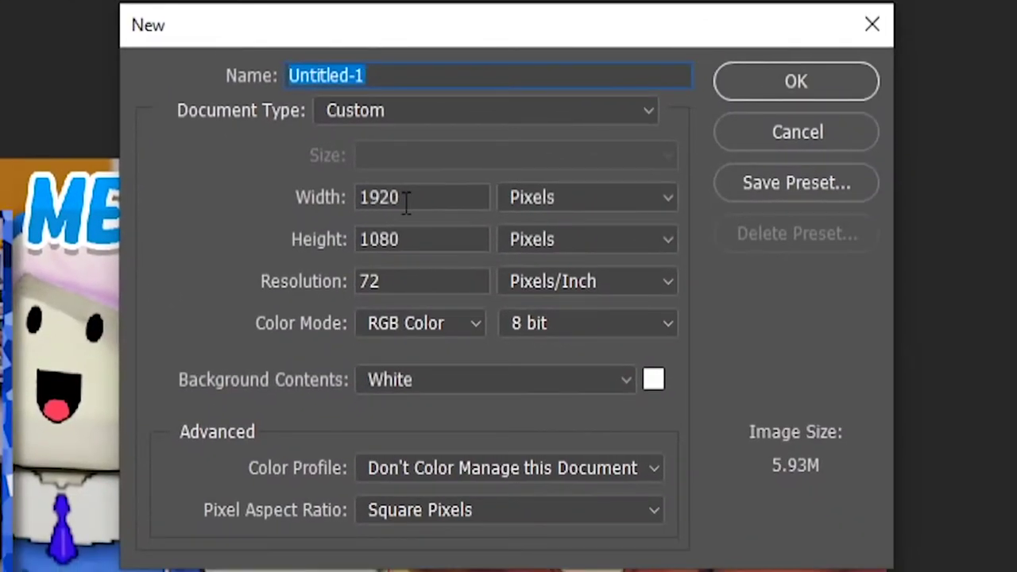
{"action": "double_click", "coordinate": [390, 198]}
{"action": "type", "text": "1280"}
{"action": "double_click", "coordinate": [420, 239]}
{"action": "type", "text": "720"}
{"action": "key", "text": "shift+Tab"}
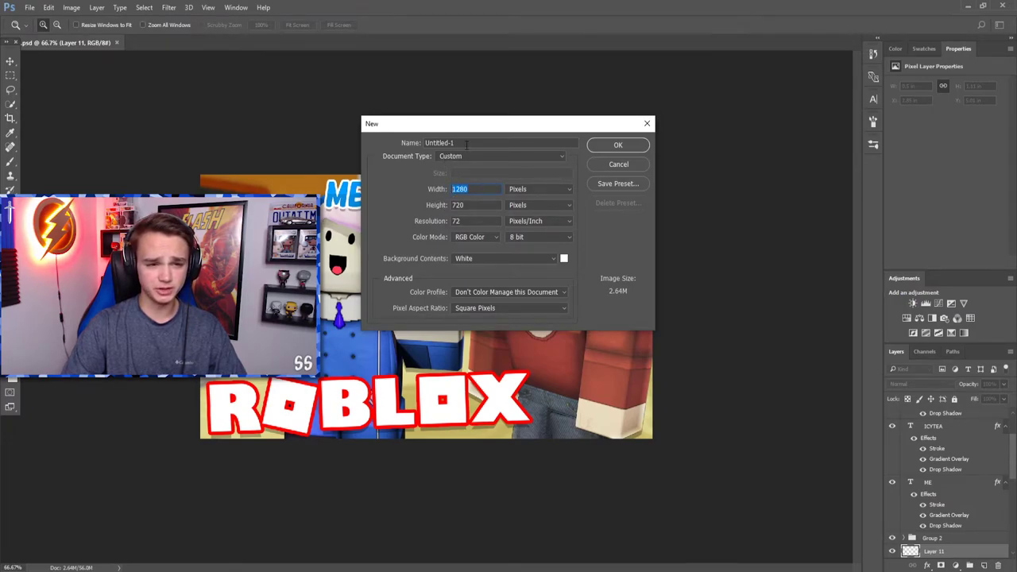
{"action": "left_click_drag", "start_coordinate": [466, 144], "coordinate": [397, 150]}
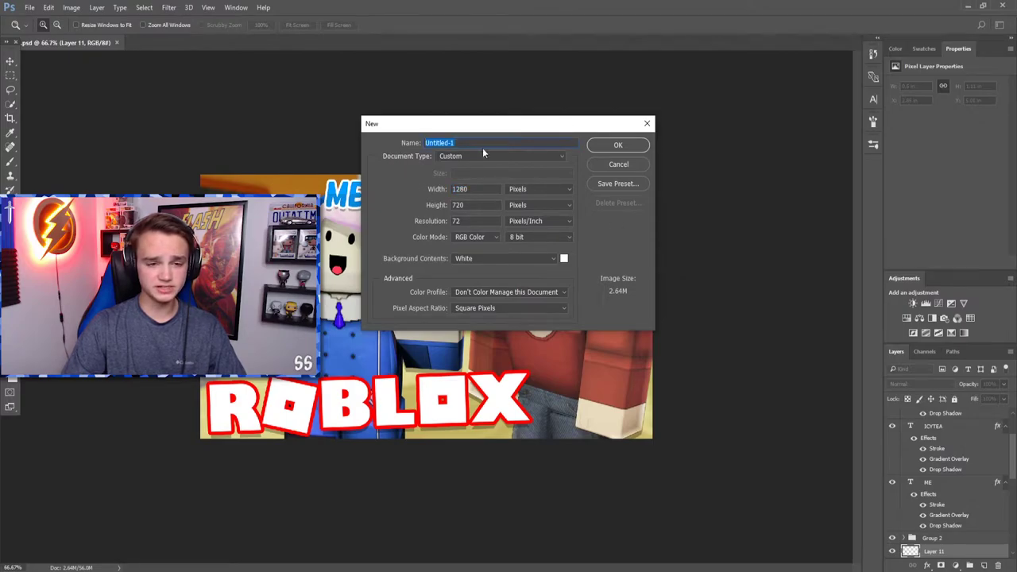
{"action": "left_click", "coordinate": [613, 146]}
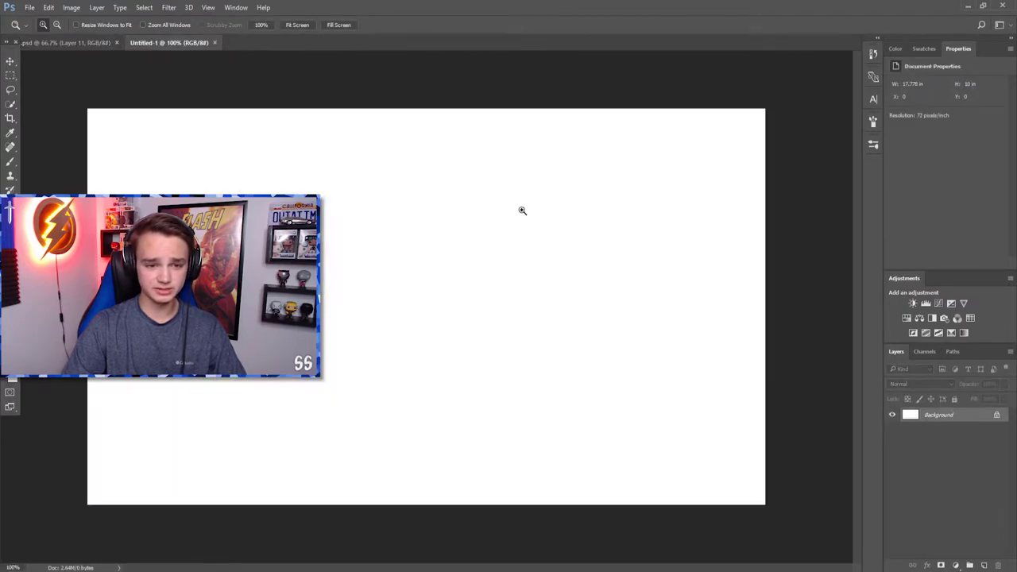
Convert the locked Background into a regular layer and delete its entire contents to leave a blank canvas.
{"action": "key", "text": "m"}
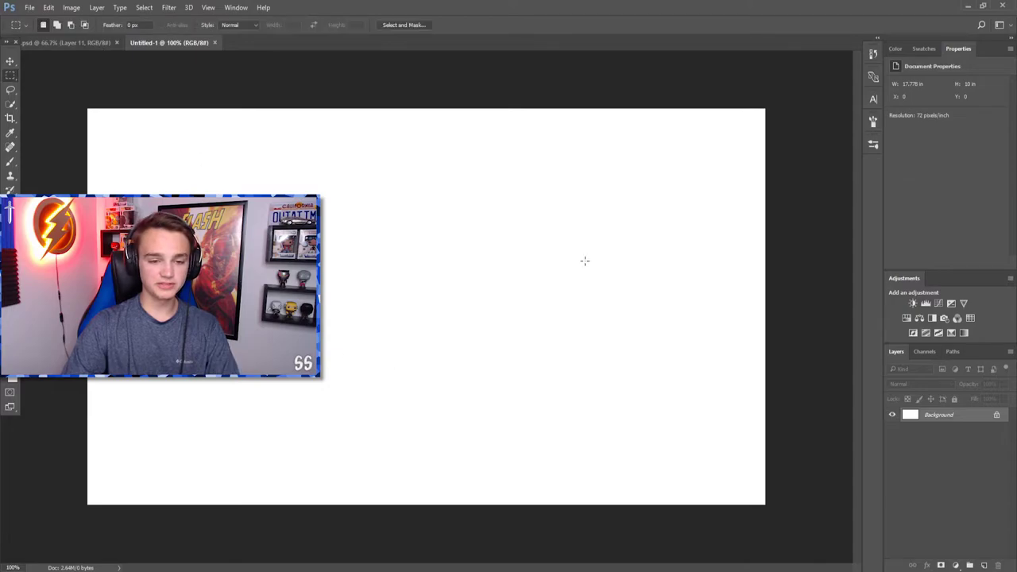
{"action": "right_click", "coordinate": [906, 421]}
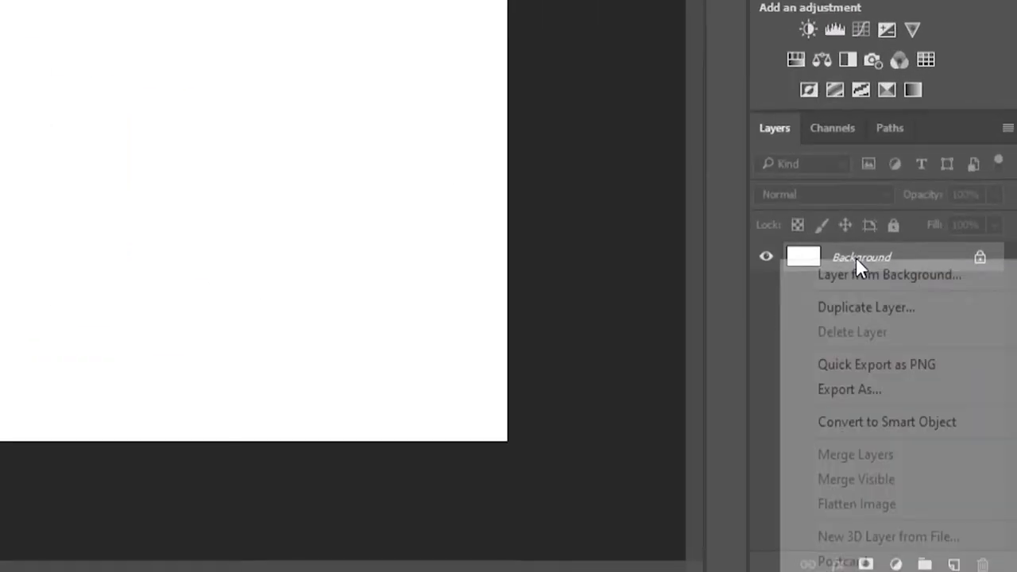
{"action": "left_click", "coordinate": [942, 428]}
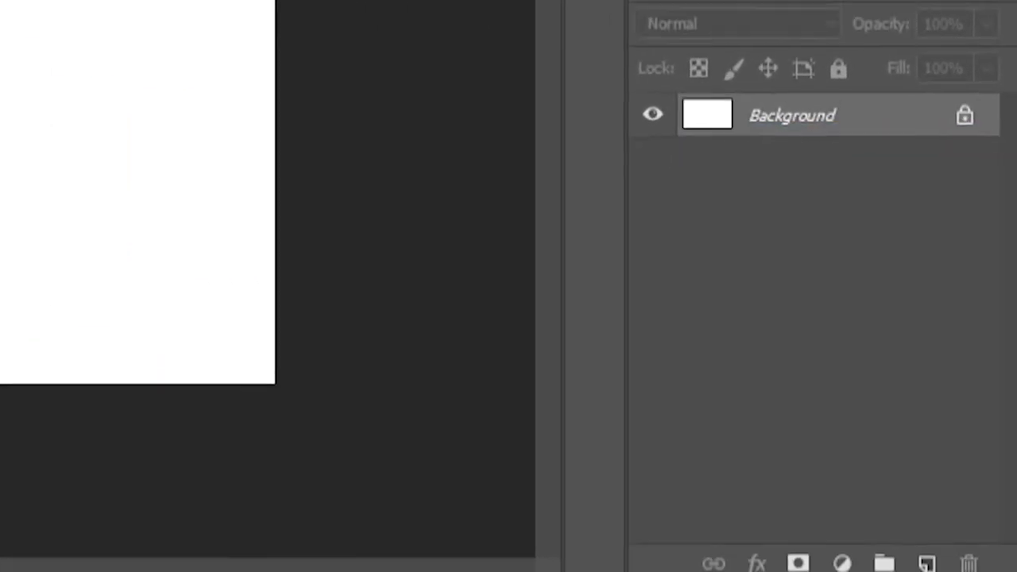
{"action": "key", "text": "Return"}
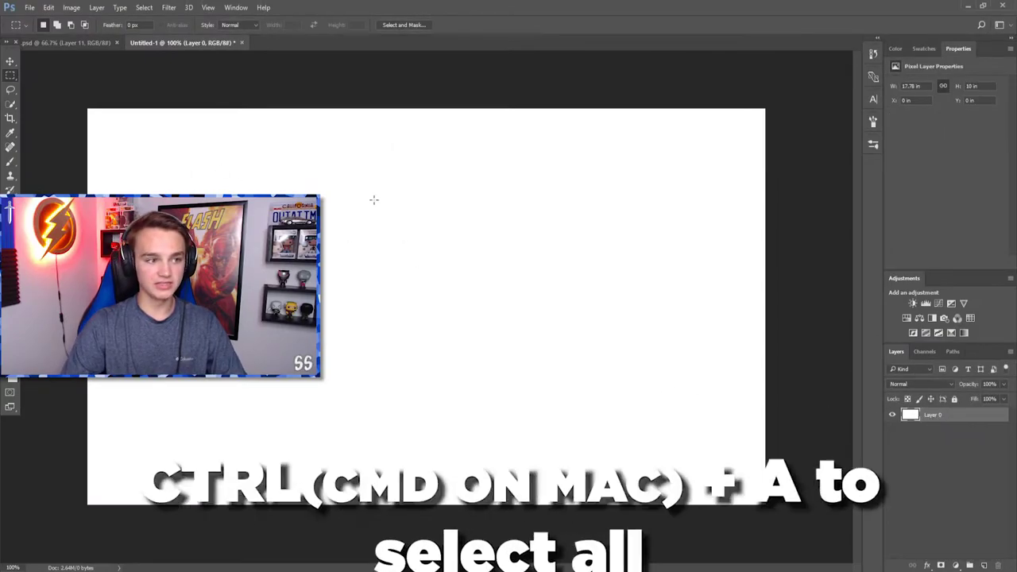
{"action": "key", "text": "ctrl+a"}
{"action": "key", "text": "Delete"}
{"action": "key", "text": "ctrl+d"}
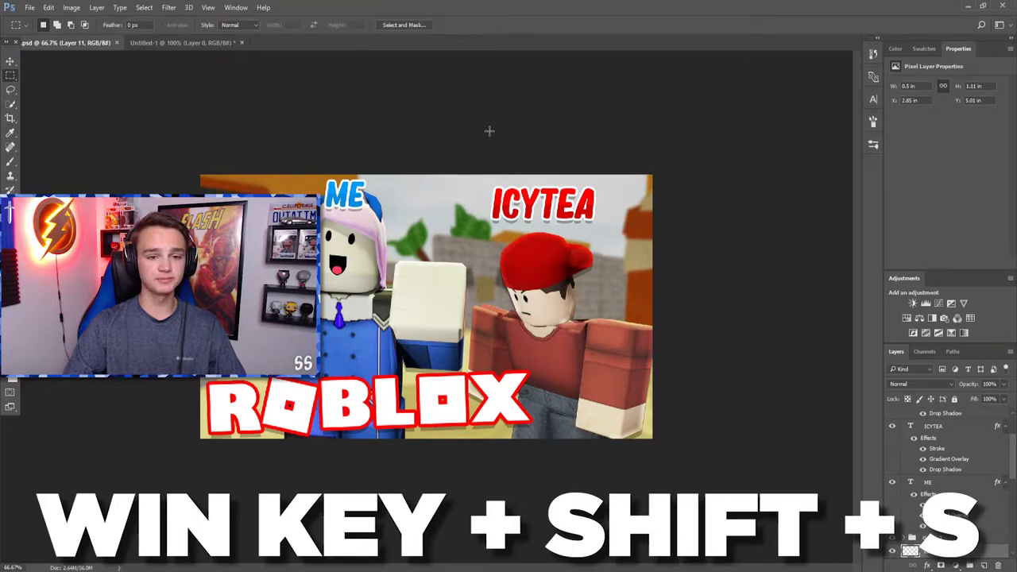
Capture a screen snip of the finished thumbnail, open it in the snip editor, and close the editor.
{"action": "key", "text": "super+shift+s"}
{"action": "left_click_drag", "start_coordinate": [56, 57], "coordinate": [817, 518]}
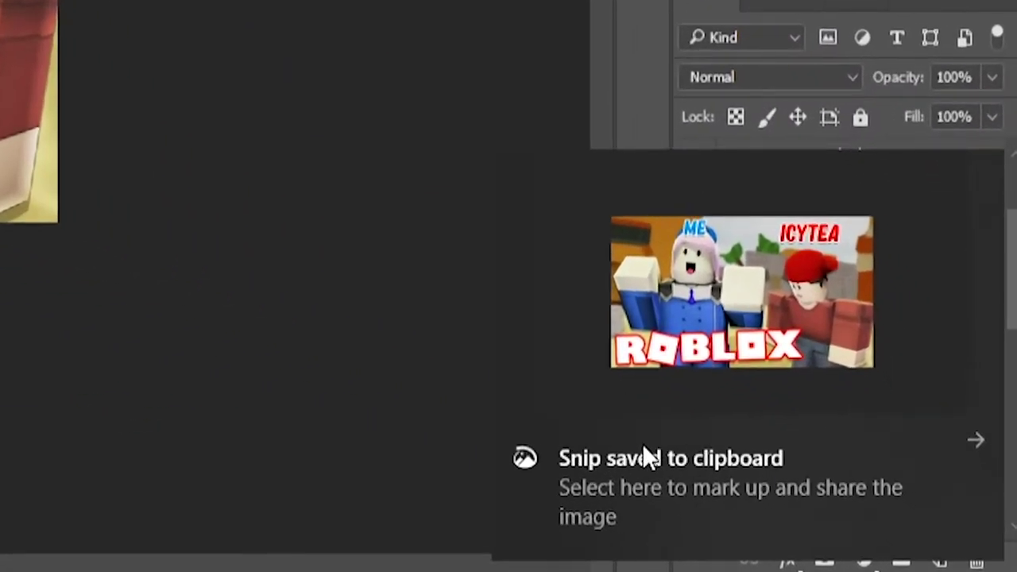
{"action": "left_click", "coordinate": [735, 319]}
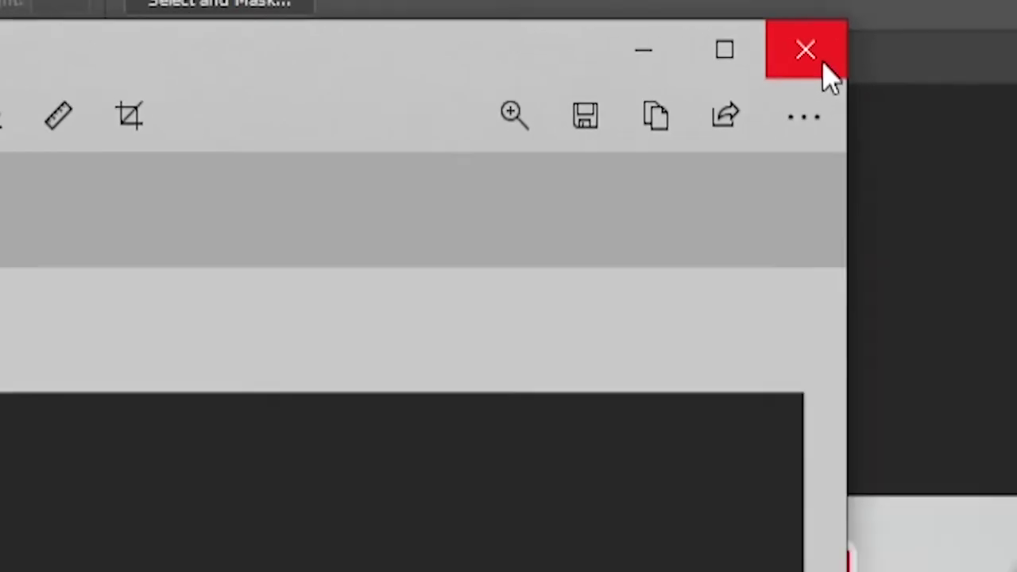
{"action": "left_click", "coordinate": [651, 43]}
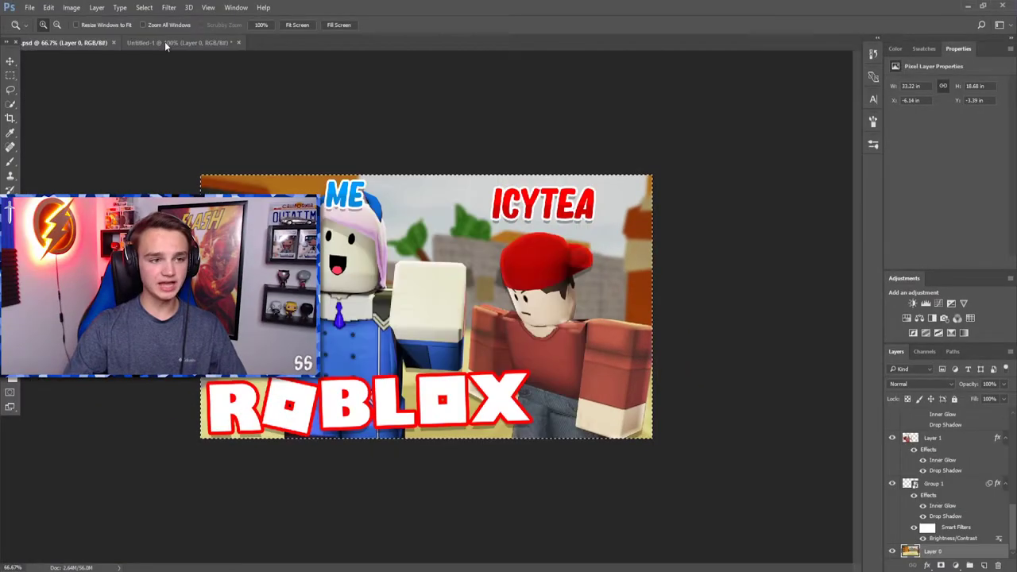
Bring the desert map background from the finished thumbnail into the new 1280 by 720 document.
{"action": "left_click", "coordinate": [181, 42]}
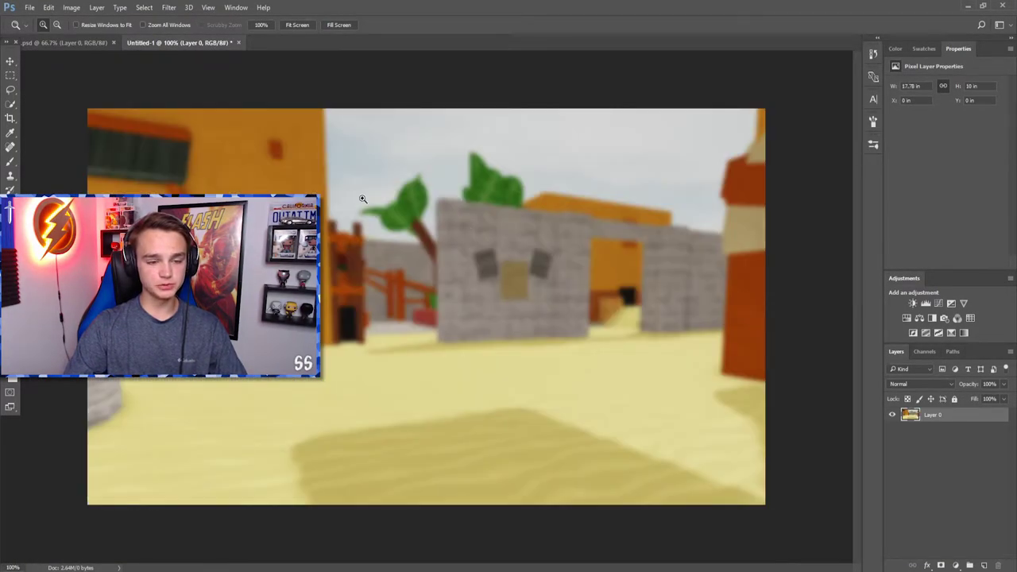
{"action": "key", "text": "ctrl+minus"}
{"action": "key", "text": "v"}
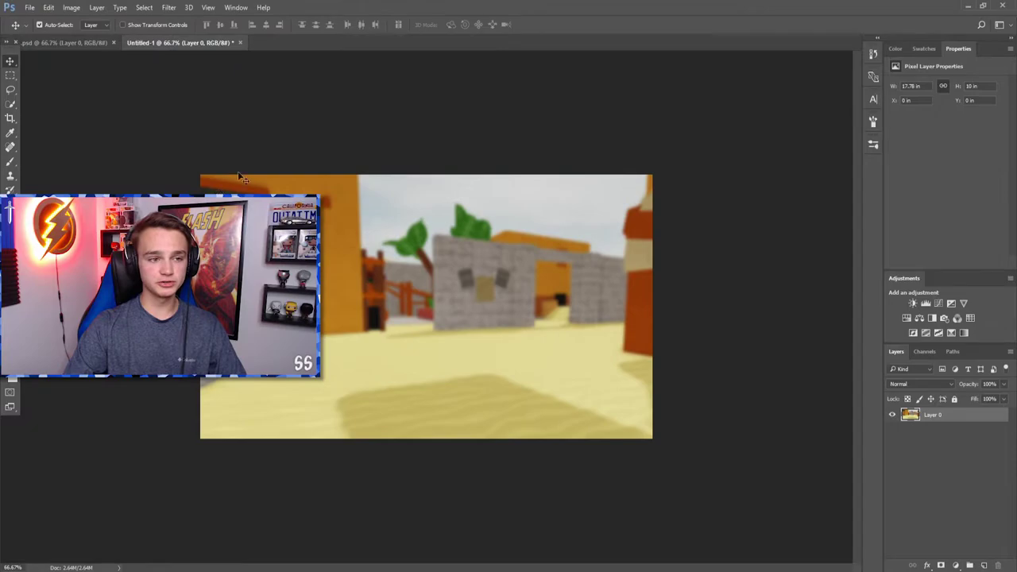
Try a Gaussian Blur with a 1.3-pixel radius on the map background layer.
{"action": "left_click", "coordinate": [169, 8]}
{"action": "mouse_move", "coordinate": [196, 132]}
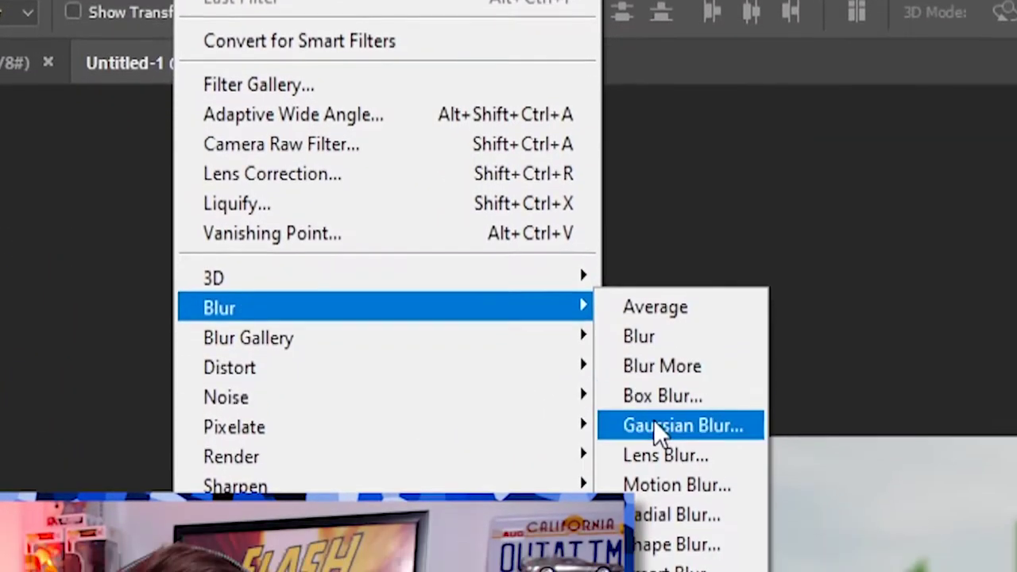
{"action": "left_click", "coordinate": [349, 170]}
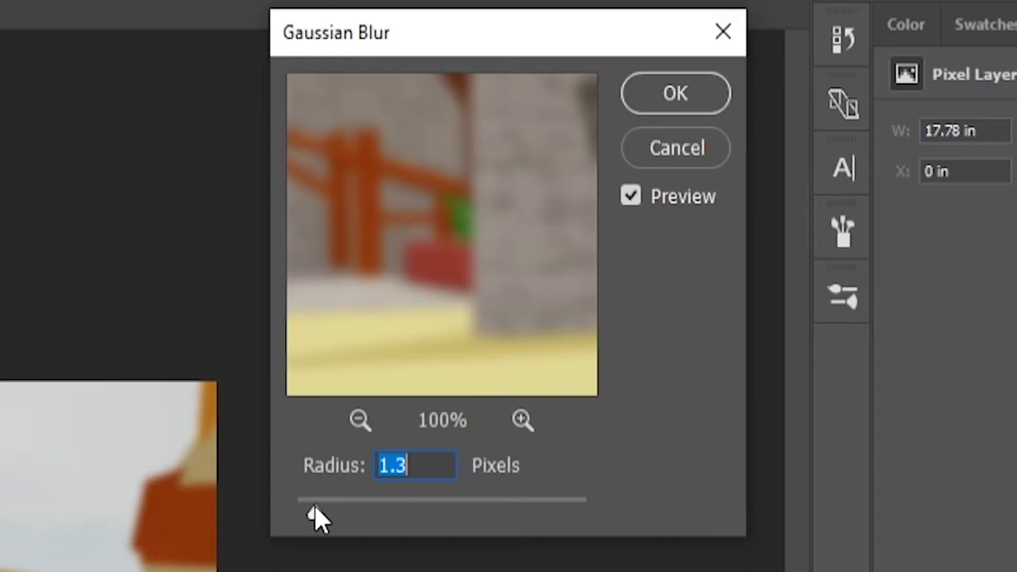
{"action": "left_click", "coordinate": [666, 136]}
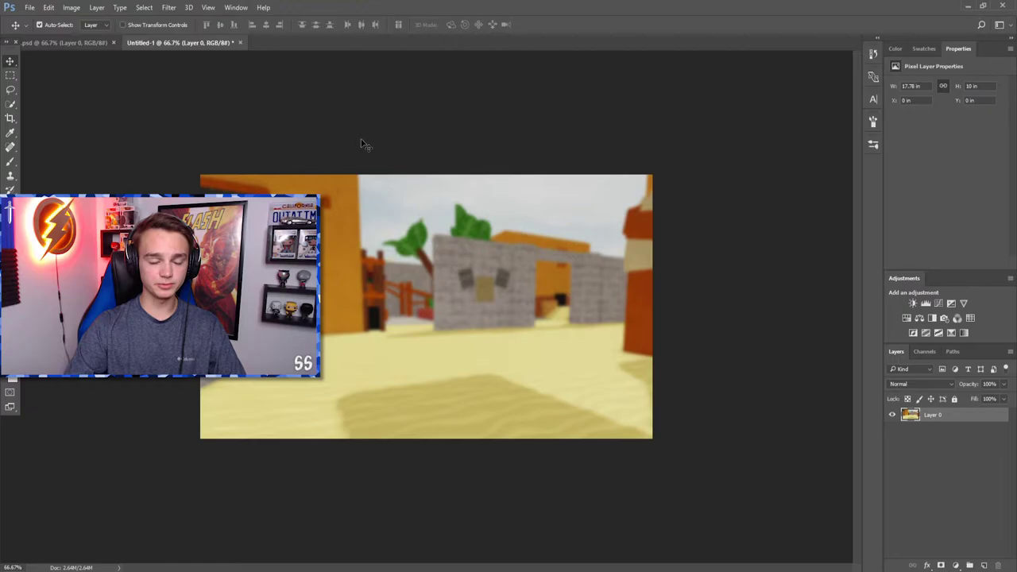
Open the character render file render 2.png as a separate document.
{"action": "left_click", "coordinate": [30, 9]}
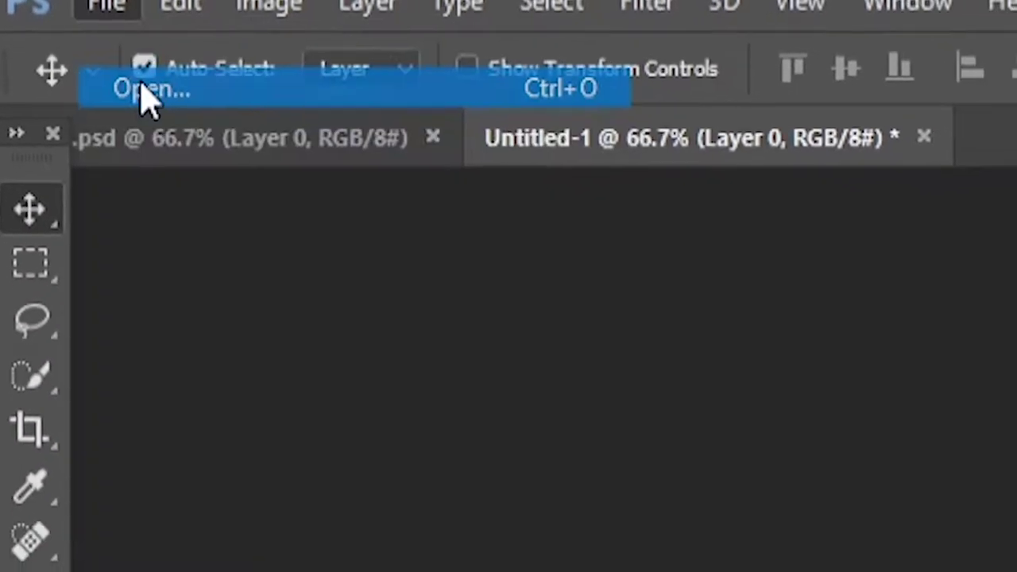
{"action": "left_click", "coordinate": [147, 89]}
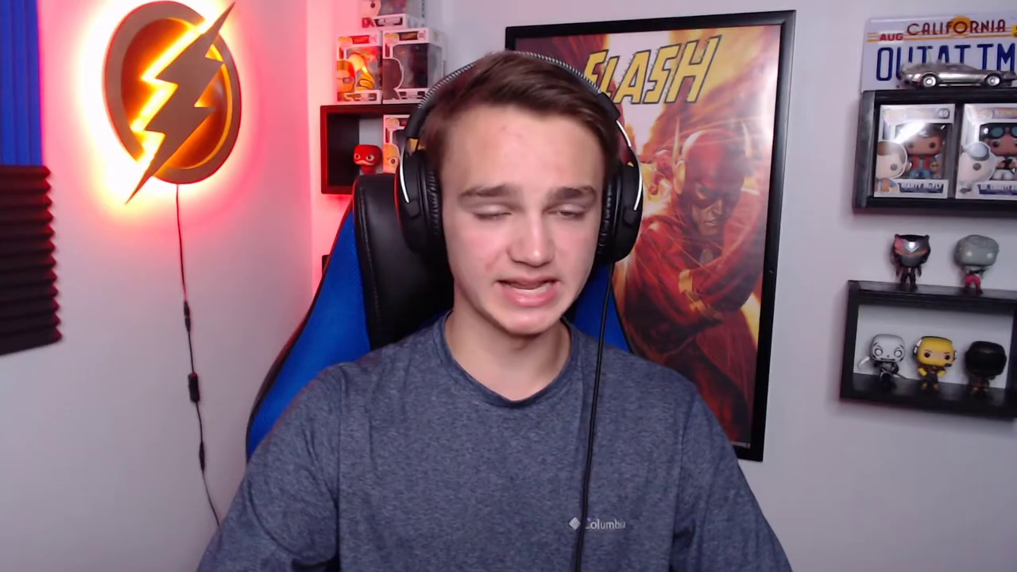
{"action": "left_click", "coordinate": [401, 305]}
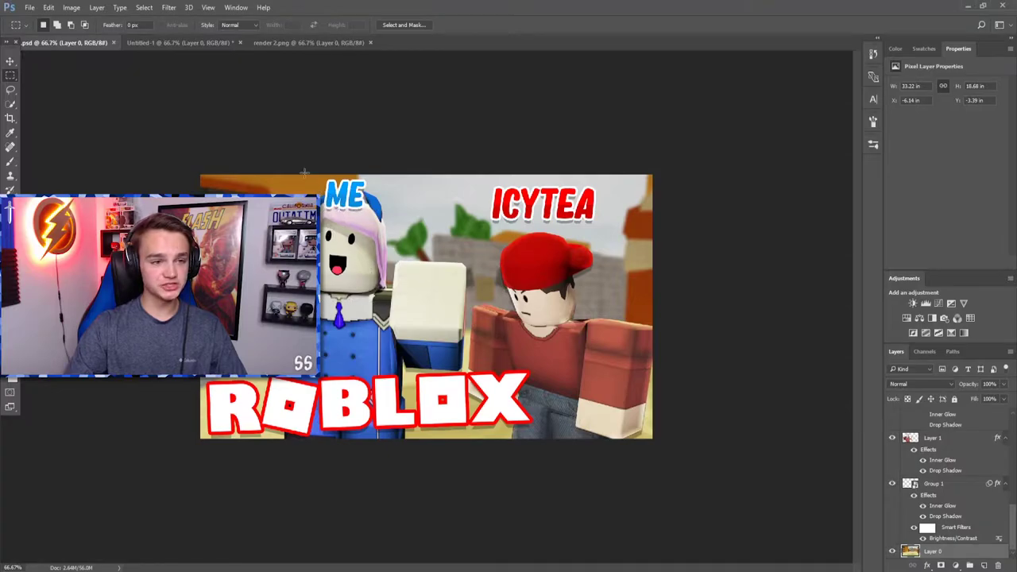
{"action": "left_click", "coordinate": [294, 46]}
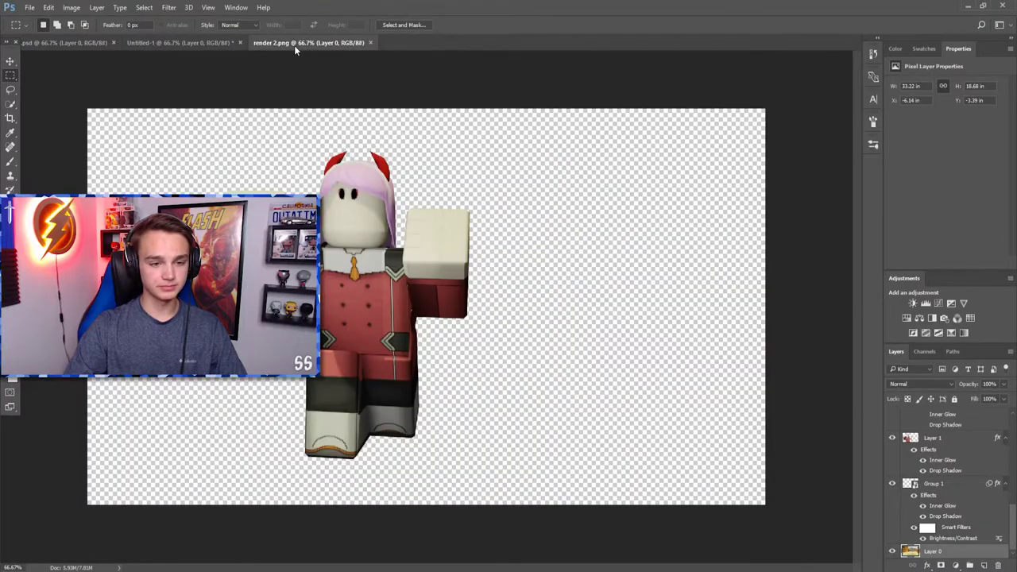
Select the area around the rendered character, copy it, and paste it over the desert background in Untitled-1.
{"action": "left_click_drag", "start_coordinate": [210, 133], "coordinate": [519, 480]}
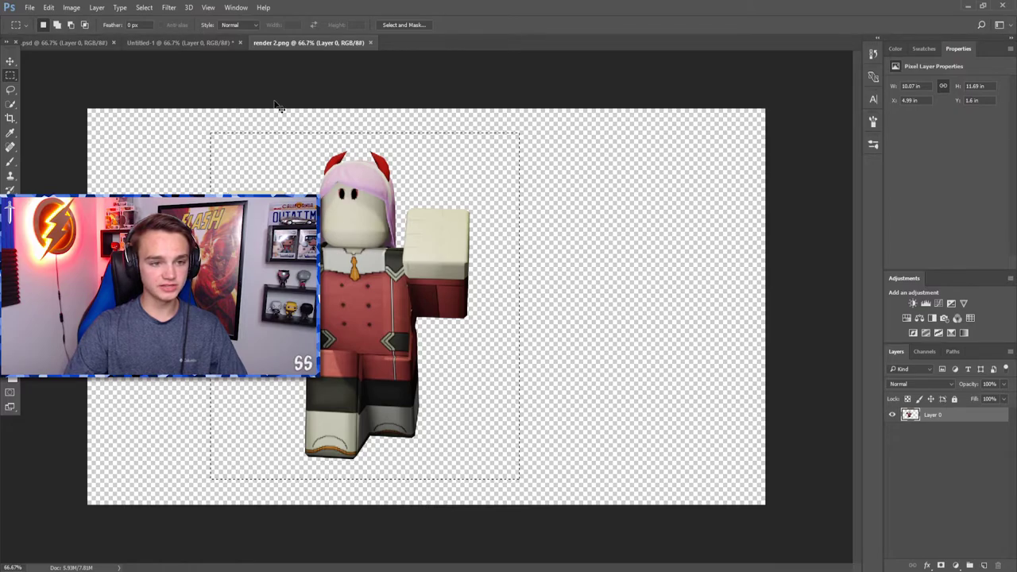
{"action": "left_click", "coordinate": [194, 42]}
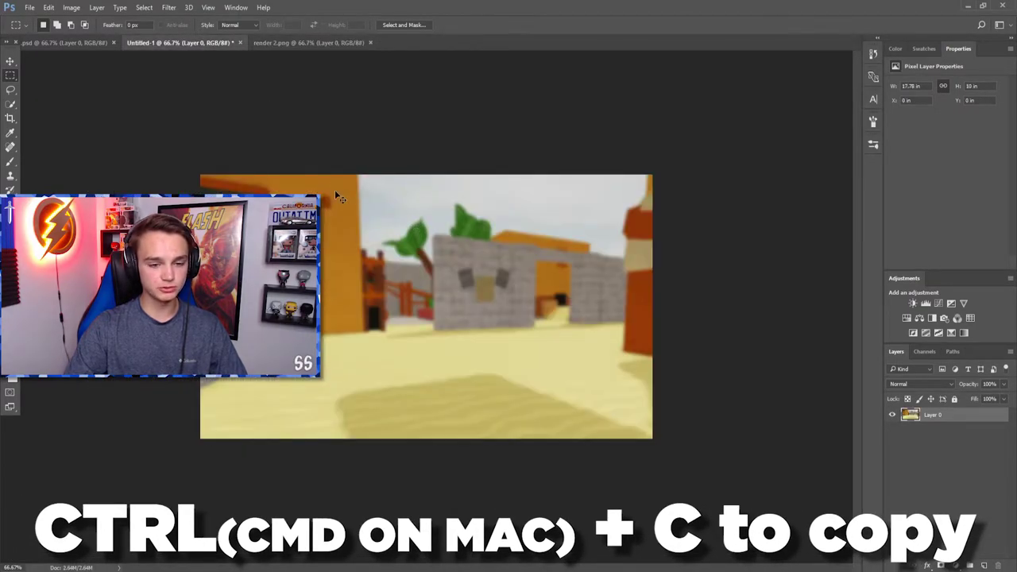
{"action": "key", "text": "ctrl+v"}
Free Transform the pasted character to about 10.6 by 12.4 in and place it on the left half of the canvas.
{"action": "left_click", "coordinate": [48, 7]}
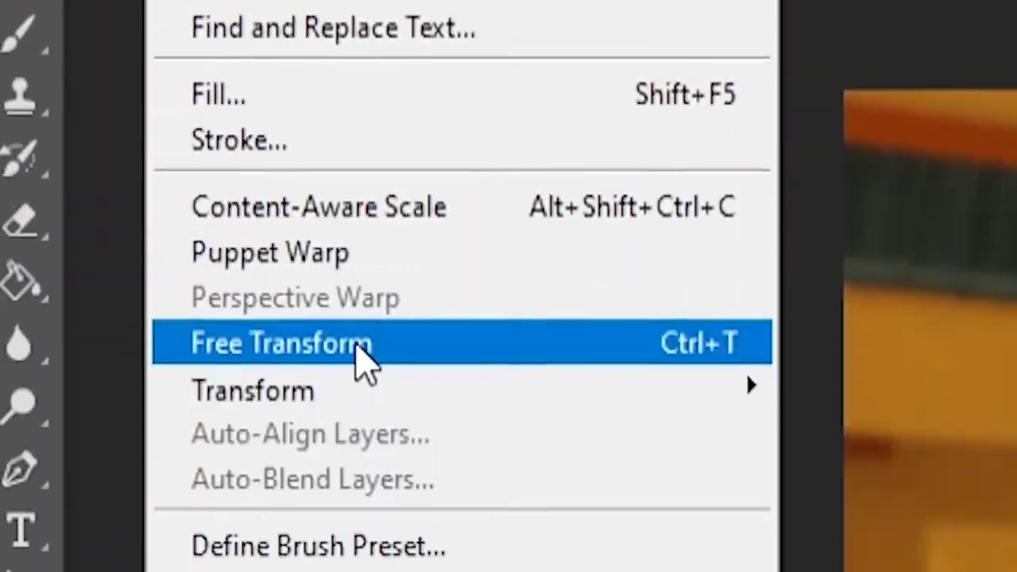
{"action": "left_click", "coordinate": [87, 231]}
{"action": "left_click_drag", "start_coordinate": [564, 119], "coordinate": [434, 192]}
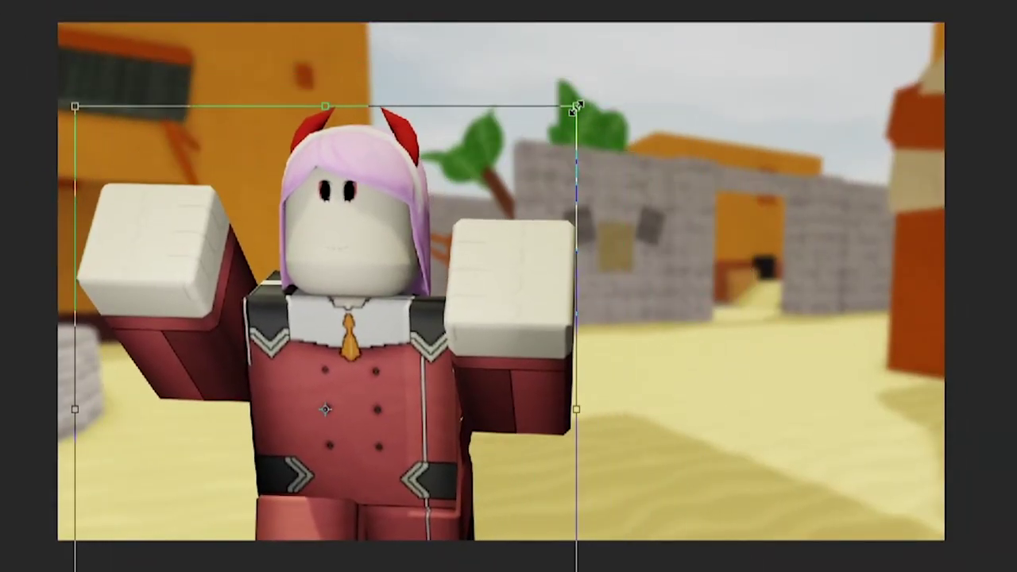
{"action": "left_click_drag", "start_coordinate": [576, 107], "coordinate": [590, 62]}
{"action": "left_click_drag", "start_coordinate": [536, 129], "coordinate": [521, 91]}
{"action": "key", "text": "Return"}
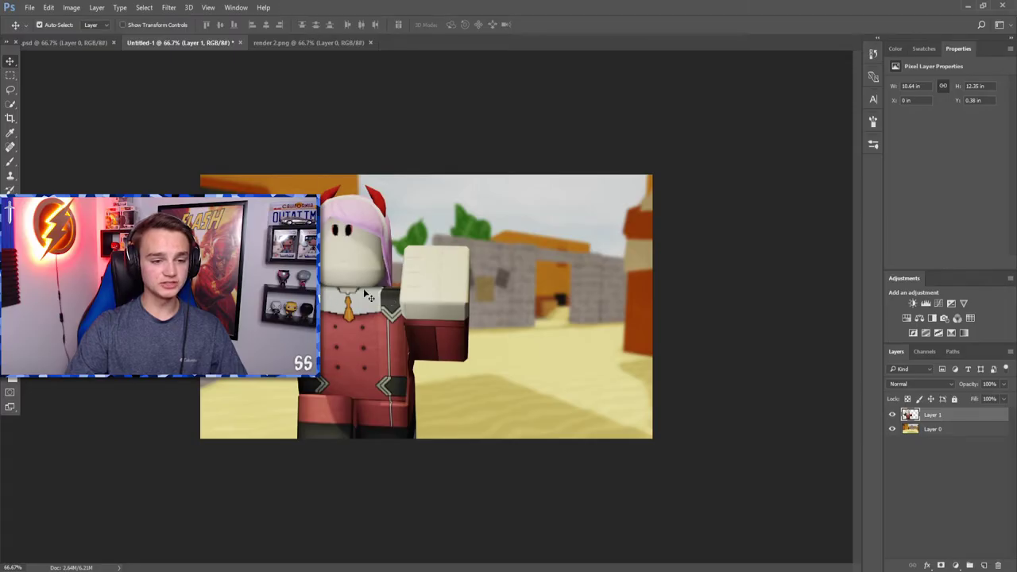
Apply a Brightness/Contrast adjustment to the character layer with brightness 18 and contrast 7.
{"action": "left_click", "coordinate": [71, 7]}
{"action": "mouse_move", "coordinate": [88, 35]}
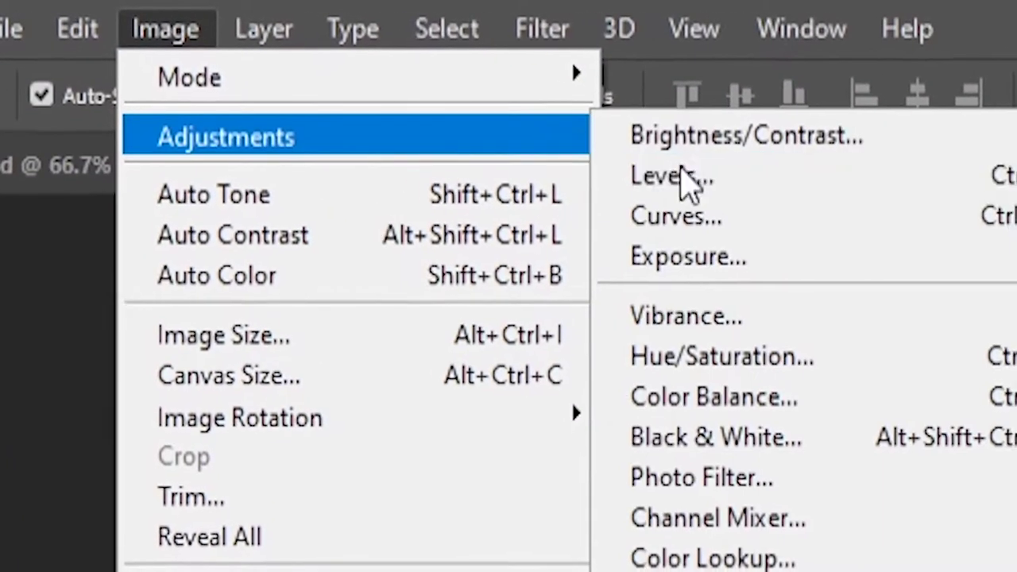
{"action": "left_click", "coordinate": [775, 145]}
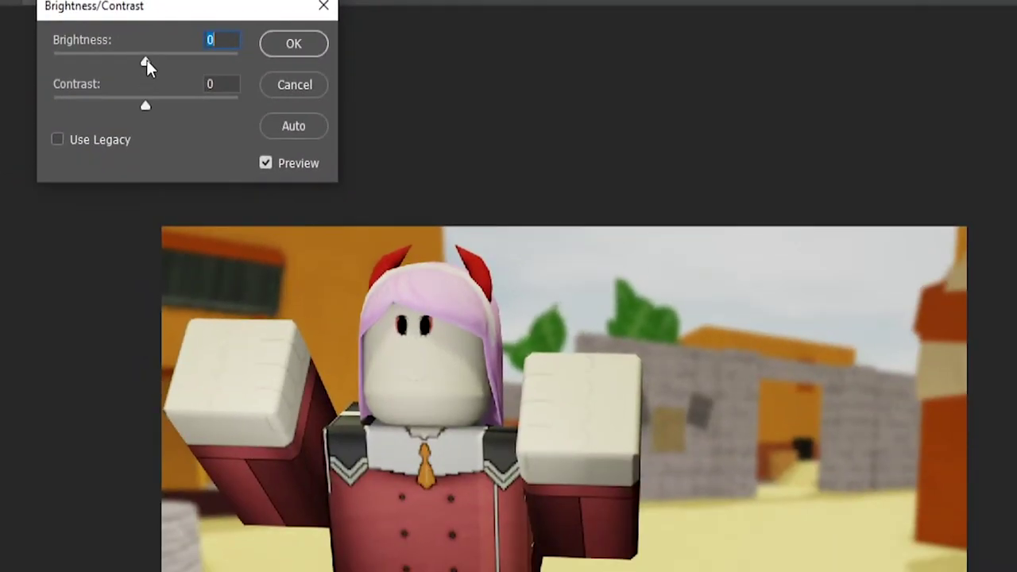
{"action": "left_click_drag", "start_coordinate": [147, 61], "coordinate": [155, 60]}
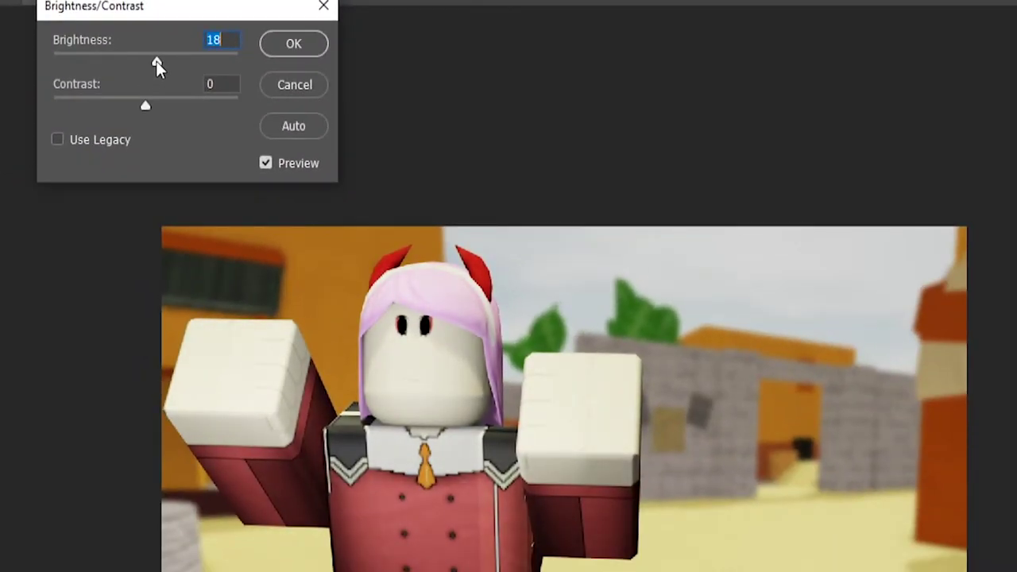
{"action": "left_click_drag", "start_coordinate": [150, 105], "coordinate": [152, 105]}
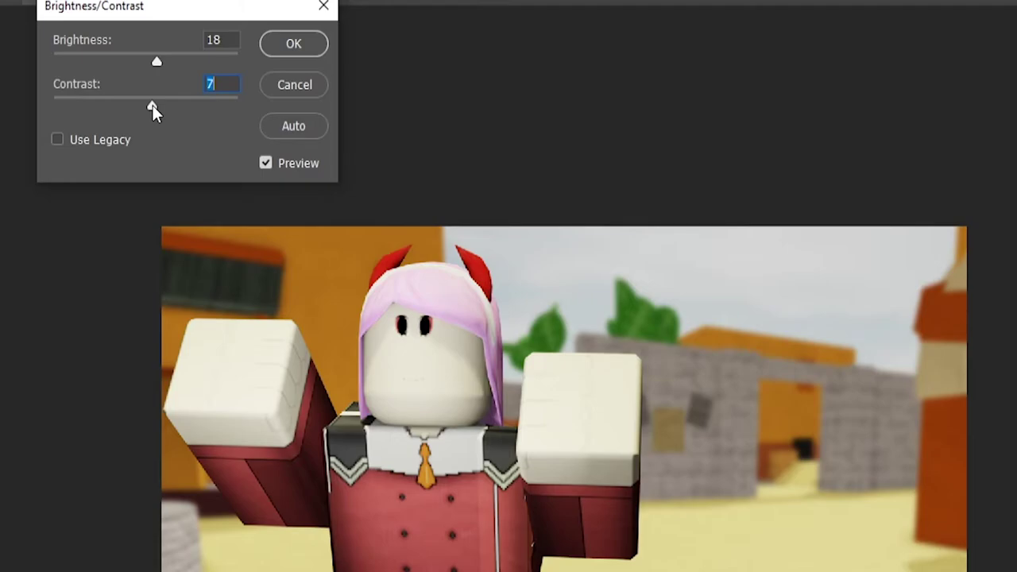
{"action": "left_click", "coordinate": [293, 49]}
Apply a Curves adjustment to the character layer, raising the RGB curve slightly in the darker tones.
{"action": "left_click", "coordinate": [169, 20]}
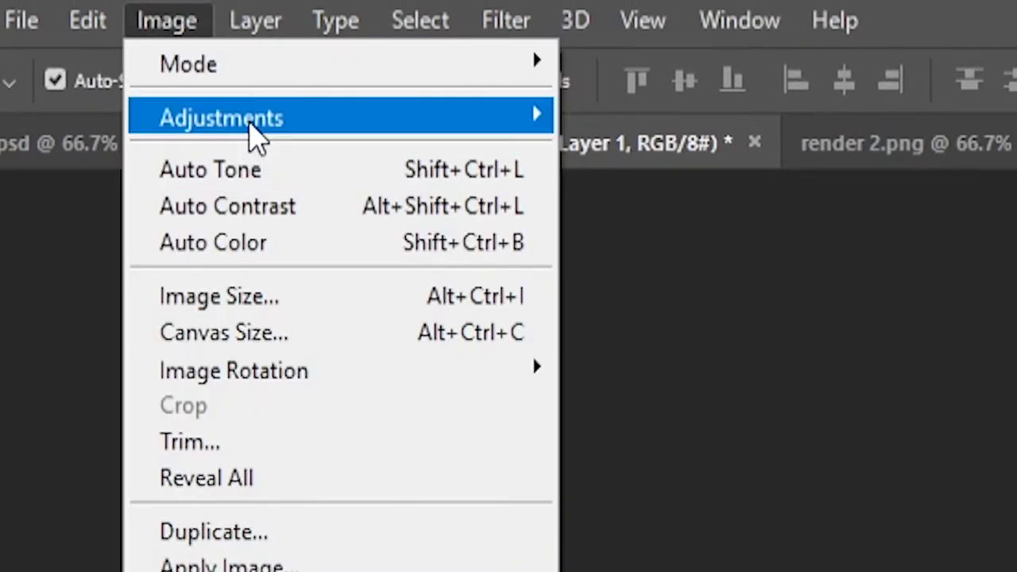
{"action": "mouse_move", "coordinate": [283, 133]}
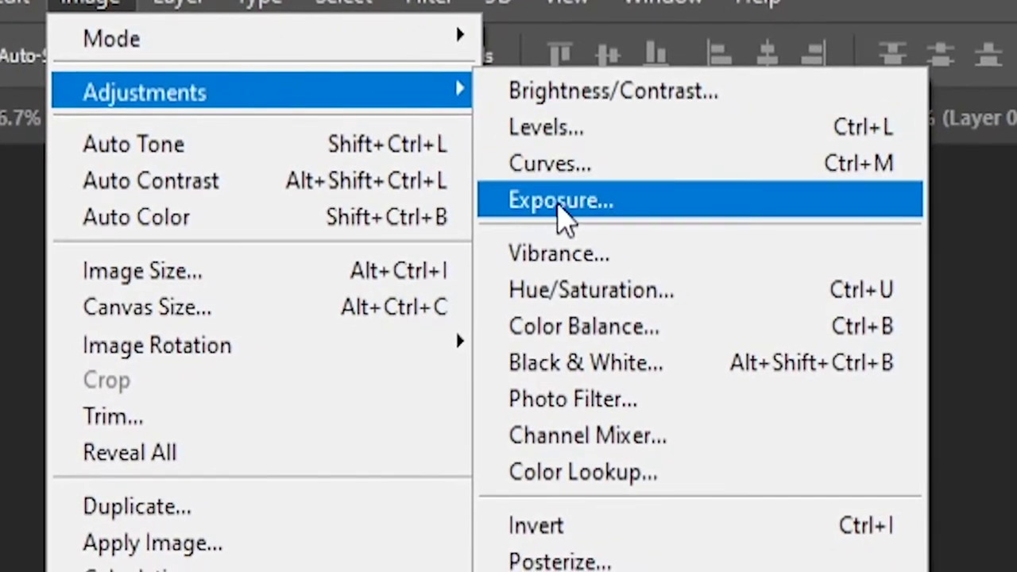
{"action": "left_click", "coordinate": [576, 170]}
{"action": "left_click", "coordinate": [615, 244]}
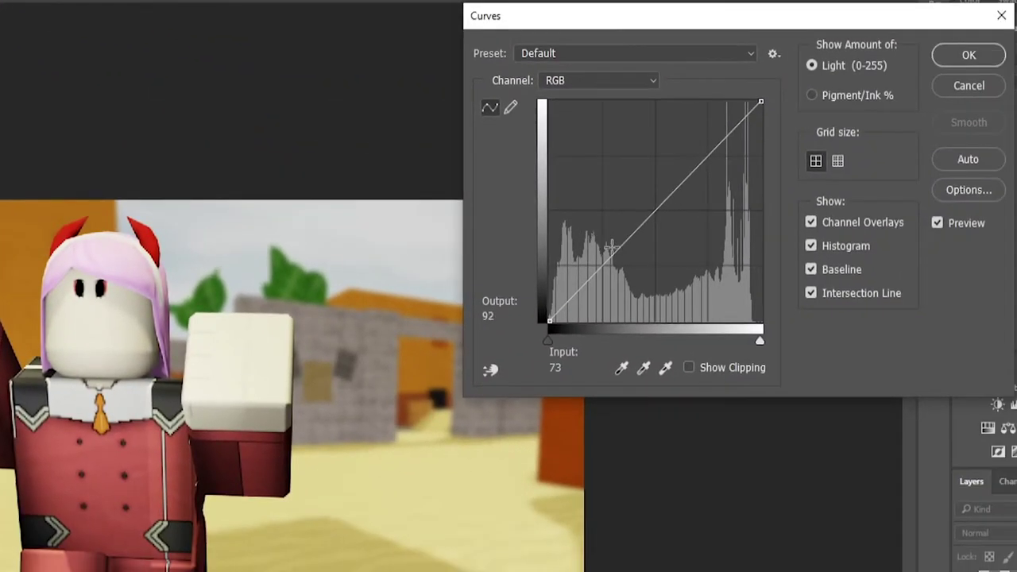
{"action": "left_click_drag", "start_coordinate": [616, 244], "coordinate": [619, 242]}
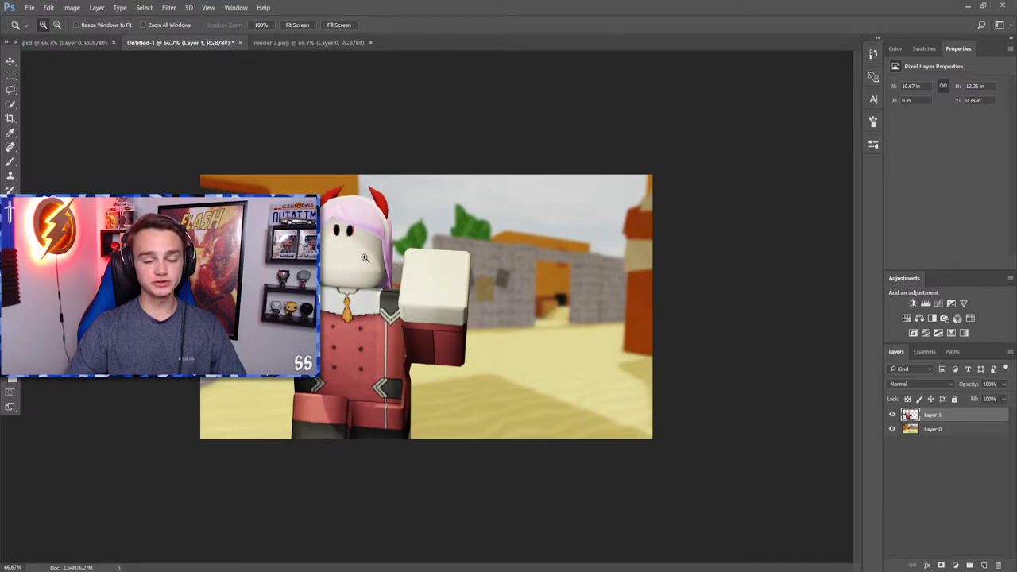
Remove the eyes and mouth from the character's head by cloning nearby skin over them with the Clone Stamp.
{"action": "left_click", "coordinate": [323, 231]}
{"action": "left_click", "coordinate": [323, 230]}
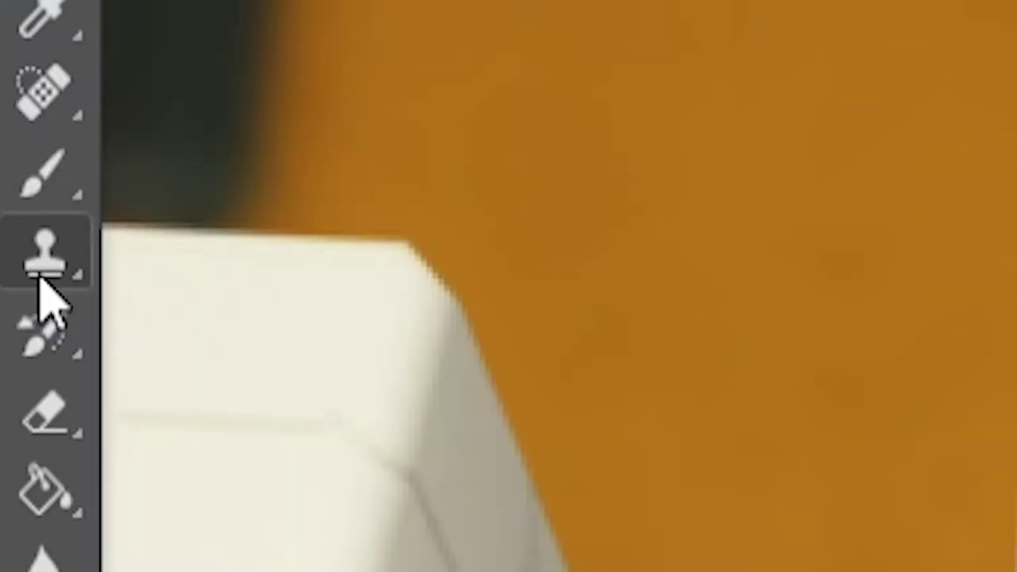
{"action": "left_click", "coordinate": [10, 180]}
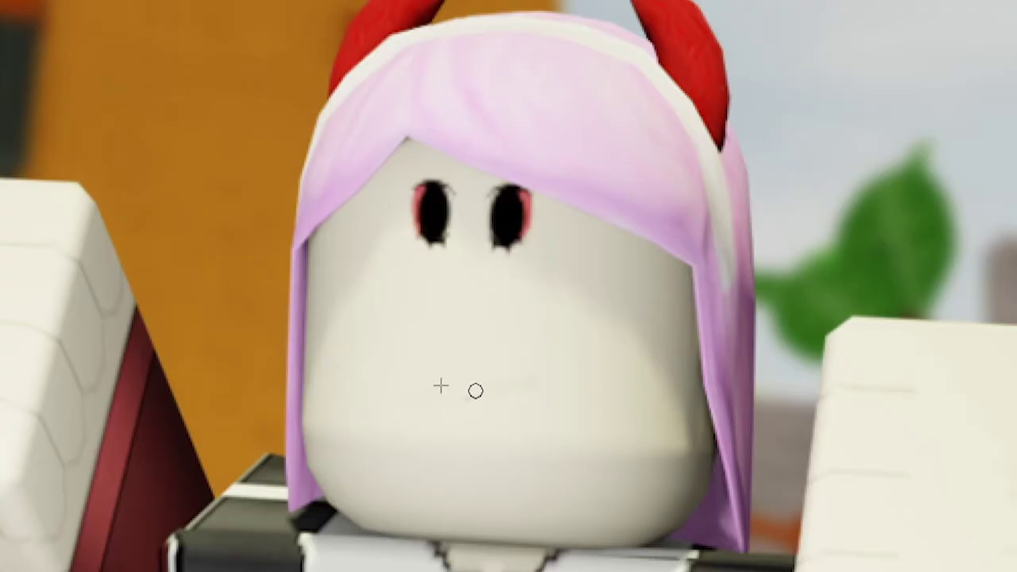
{"action": "key", "text": "i"}
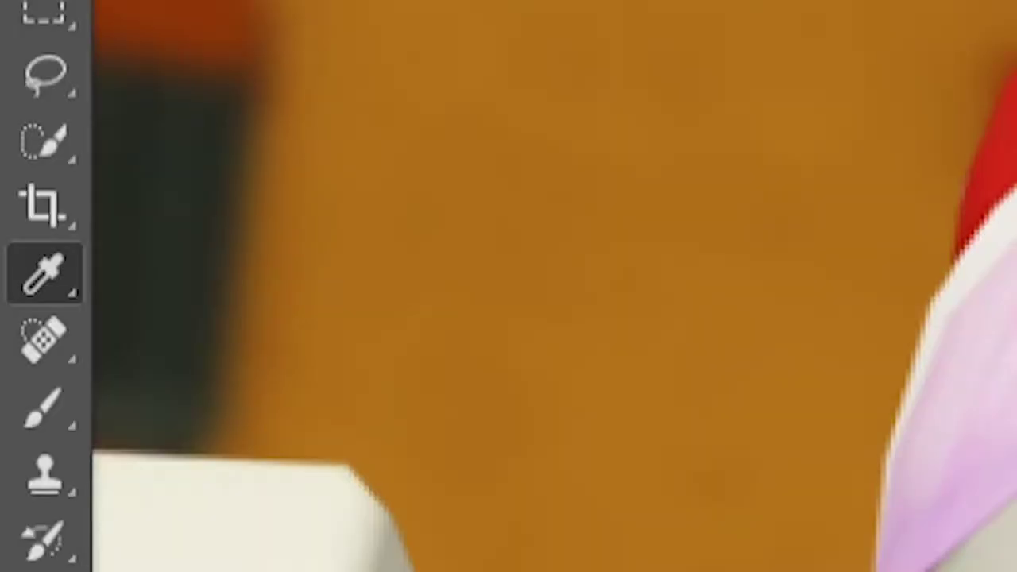
{"action": "left_click", "coordinate": [43, 474]}
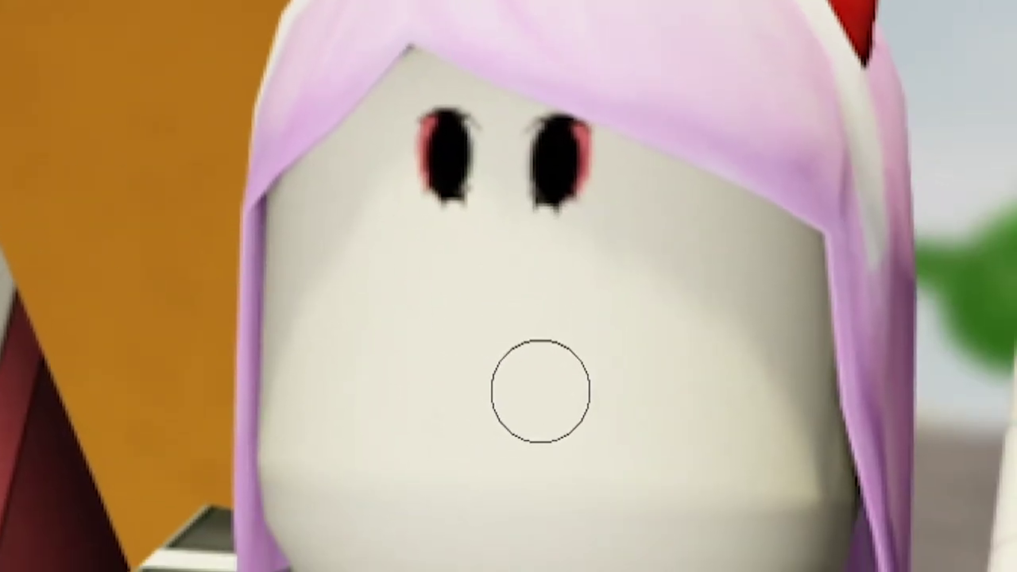
{"action": "right_click", "coordinate": [522, 270]}
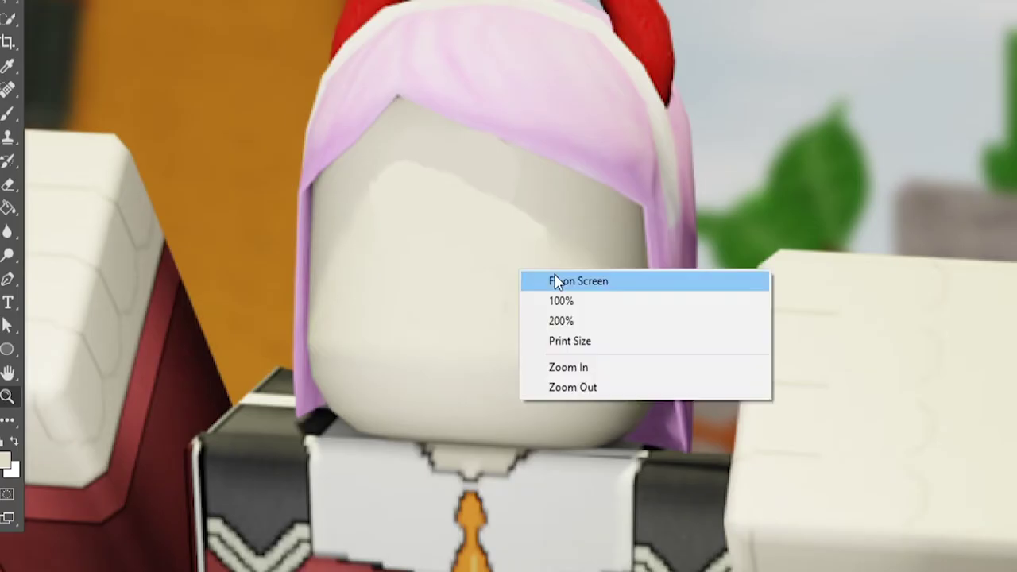
{"action": "left_click", "coordinate": [572, 278]}
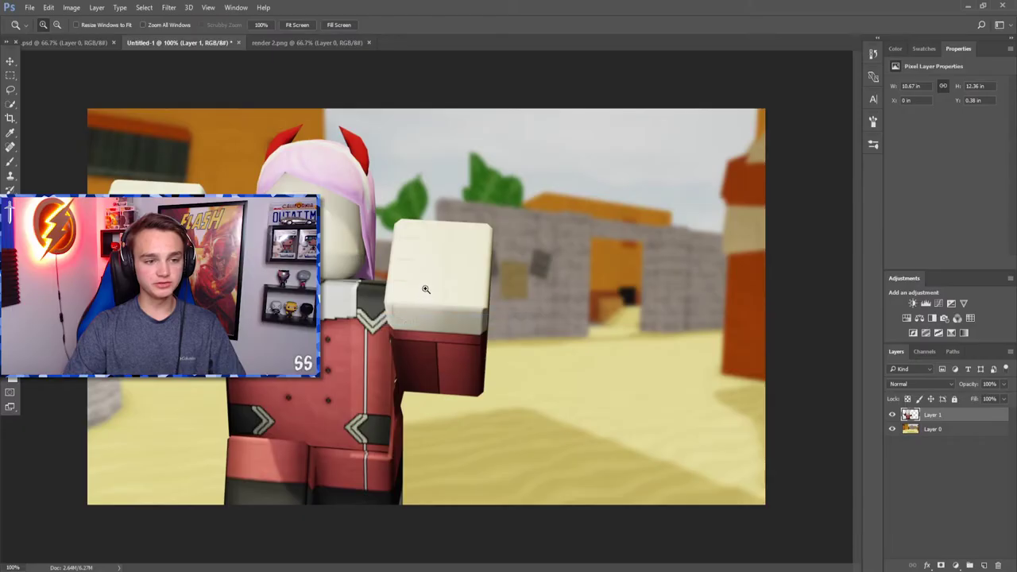
{"action": "right_click", "coordinate": [426, 286]}
{"action": "left_click", "coordinate": [491, 347]}
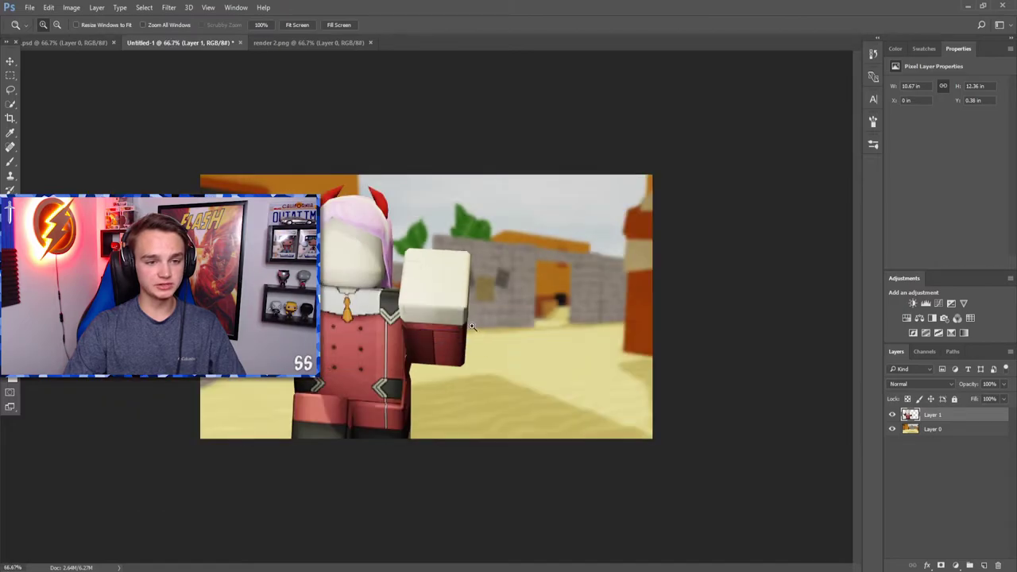
Switch to Chrome and search Google Images for "roblox mad face".
{"action": "left_click", "coordinate": [30, 7]}
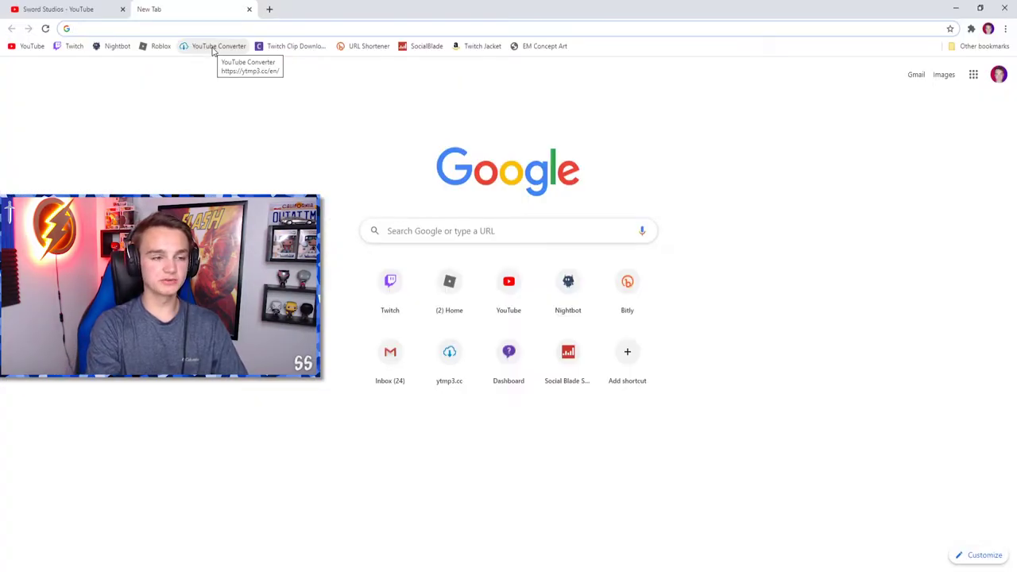
{"action": "type", "text": "roblox mad face"}
{"action": "key", "text": "Return"}
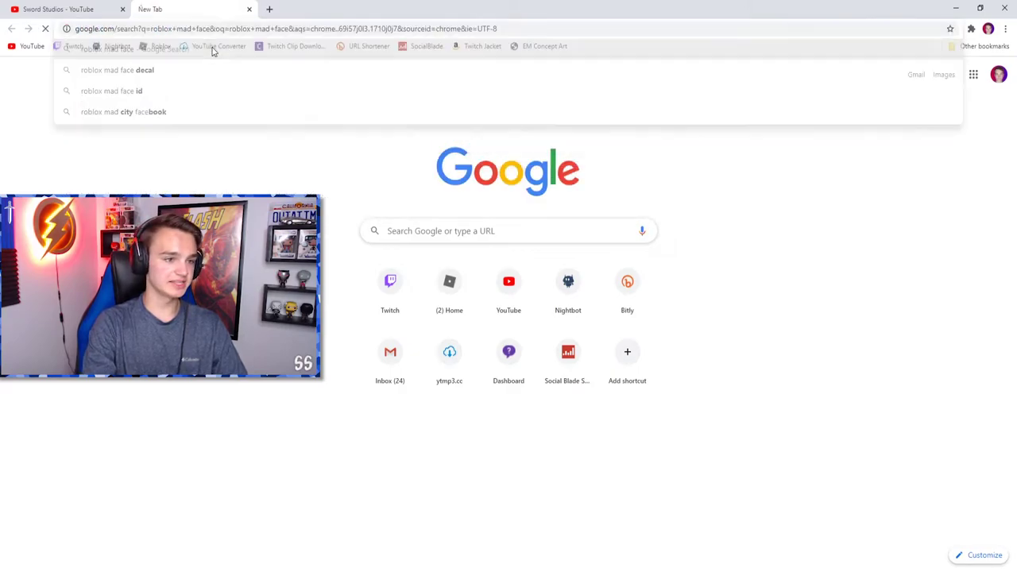
{"action": "left_click", "coordinate": [148, 111]}
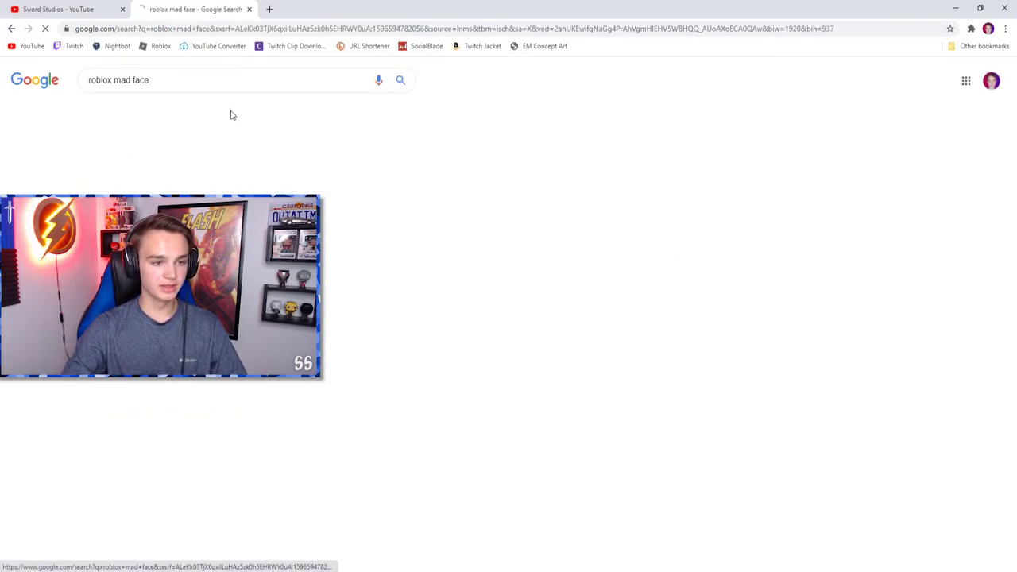
{"action": "left_click", "coordinate": [483, 258]}
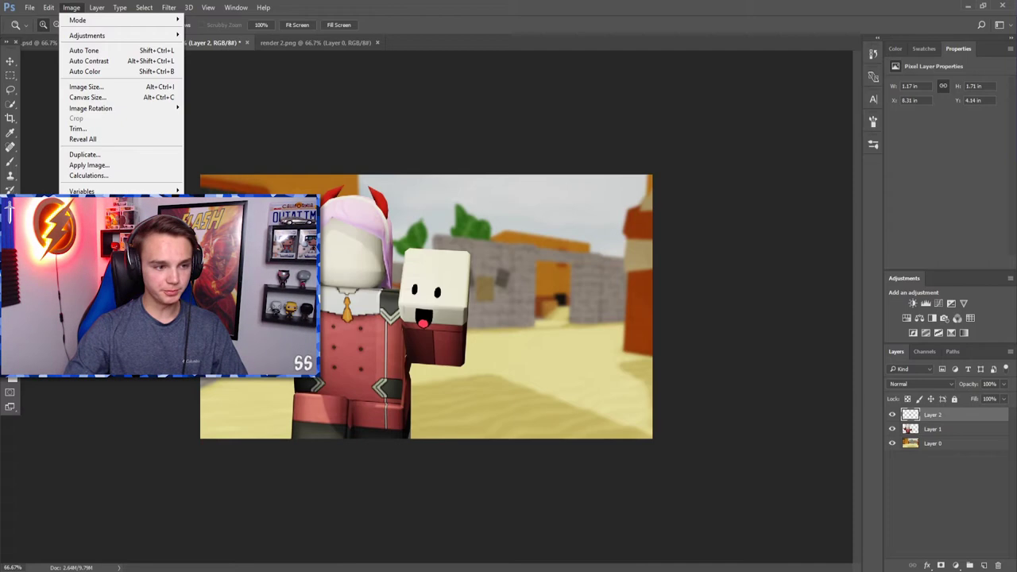
Free Transform the open-mouthed smiling face on Layer 2, moving it from the hand onto the character's blank head.
{"action": "mouse_move", "coordinate": [44, 5]}
{"action": "left_click", "coordinate": [67, 233]}
{"action": "left_click_drag", "start_coordinate": [429, 295], "coordinate": [345, 246]}
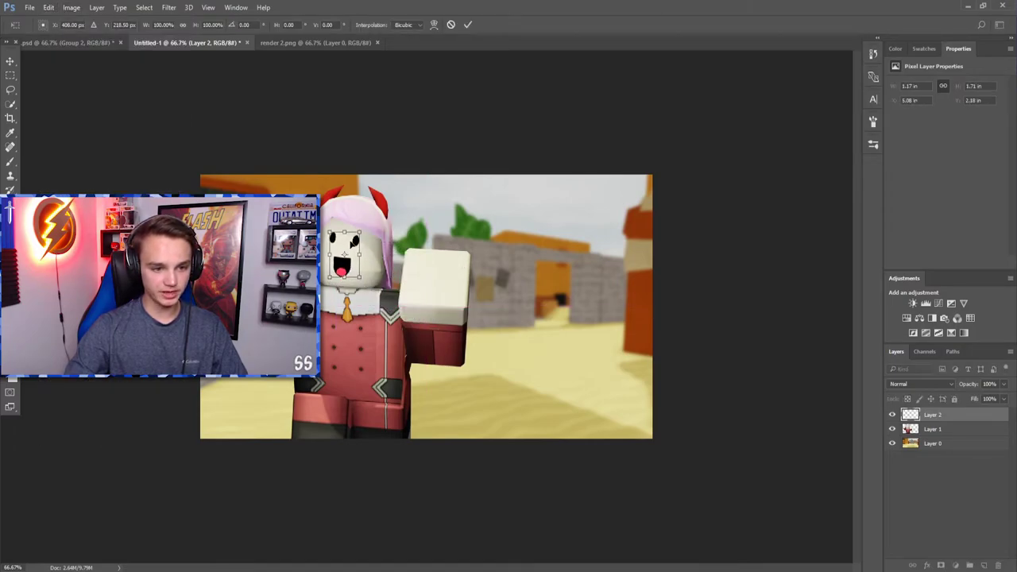
{"action": "left_click", "coordinate": [467, 26]}
{"action": "key", "text": "z"}
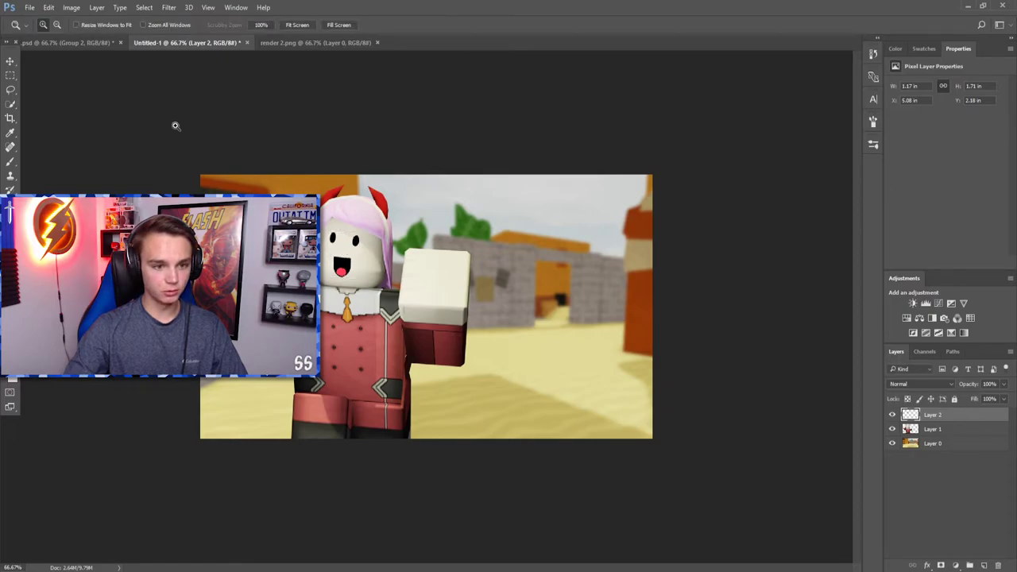
Nudge the smiling face layer slightly up and to the right on the head with Free Transform.
{"action": "left_click", "coordinate": [48, 7]}
{"action": "mouse_move", "coordinate": [88, 242]}
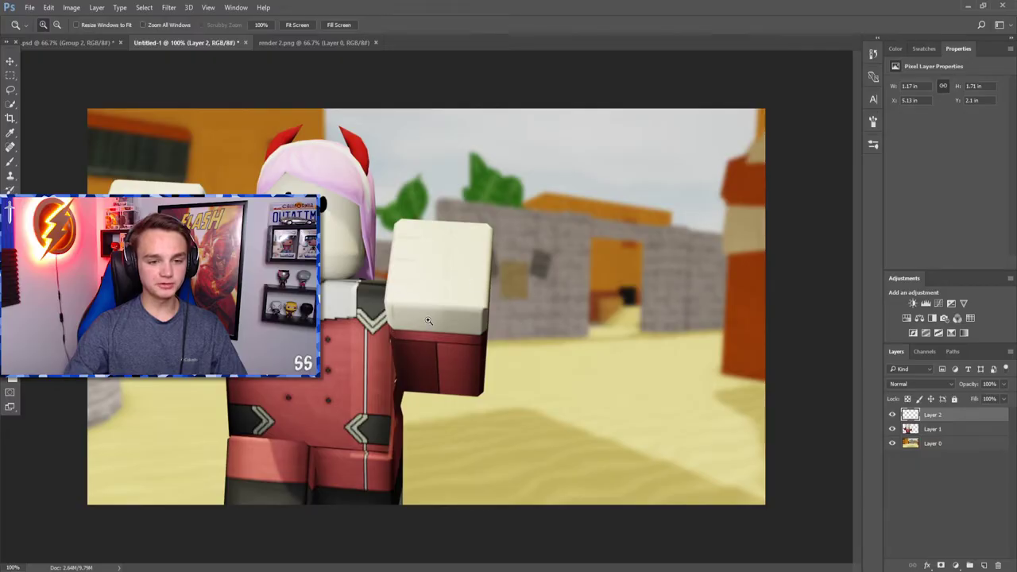
{"action": "right_click", "coordinate": [429, 320]}
{"action": "left_click", "coordinate": [463, 392]}
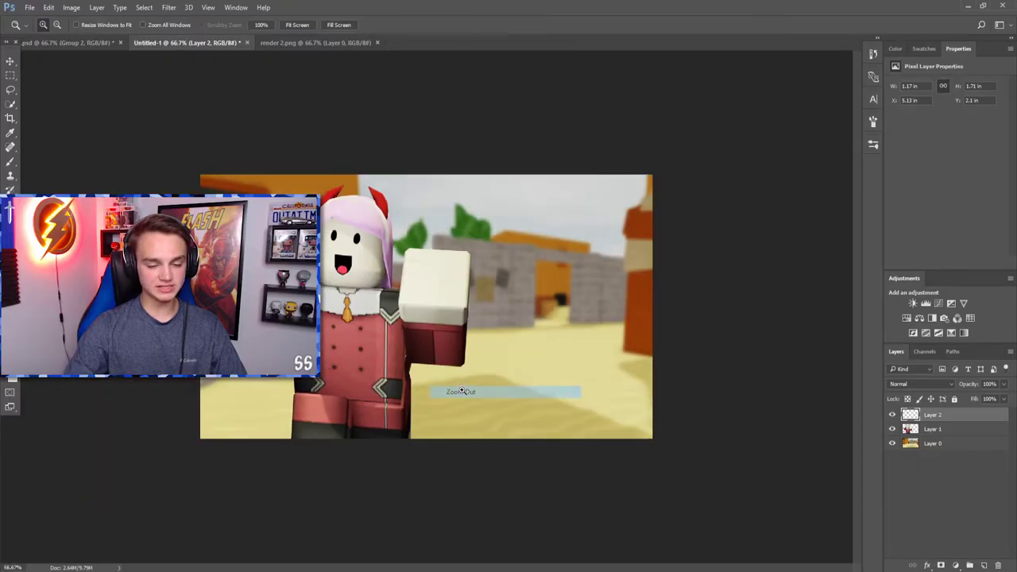
Recolour the copied character on Layer 3 blue with Hue/Saturation at hue -145 and saturation +15.
{"action": "right_click", "coordinate": [449, 358]}
{"action": "left_click", "coordinate": [473, 427]}
{"action": "right_click", "coordinate": [428, 297]}
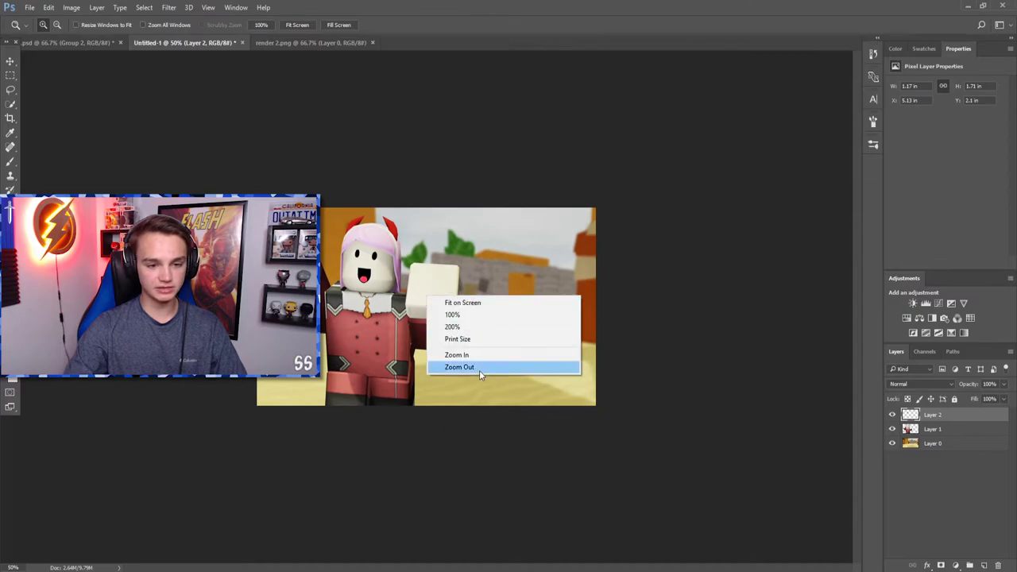
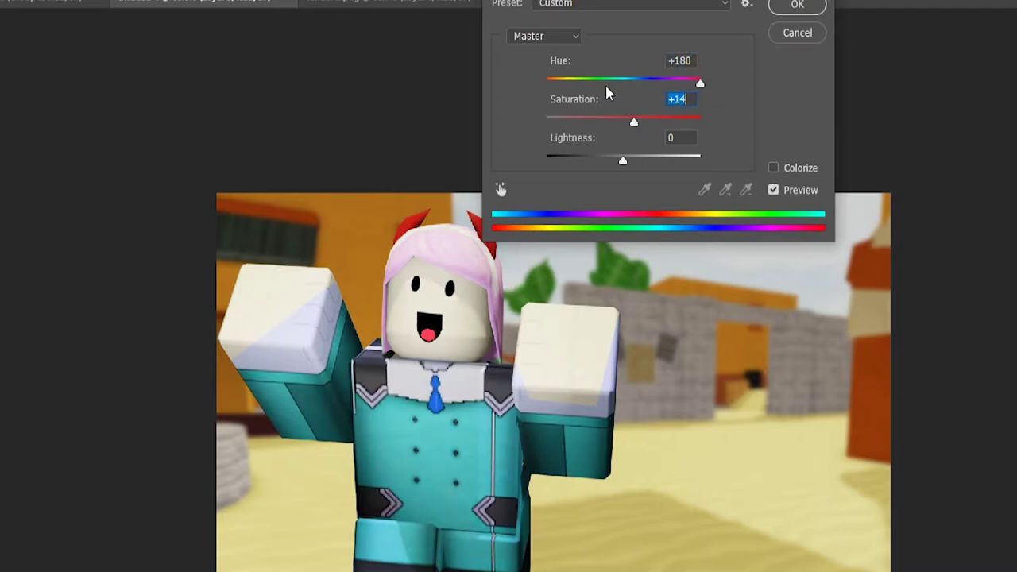
{"action": "mouse_move", "coordinate": [556, 83]}
{"action": "left_mouse_down"}
{"action": "mouse_move", "coordinate": [572, 86]}
{"action": "mouse_move", "coordinate": [562, 82]}
{"action": "left_mouse_up"}
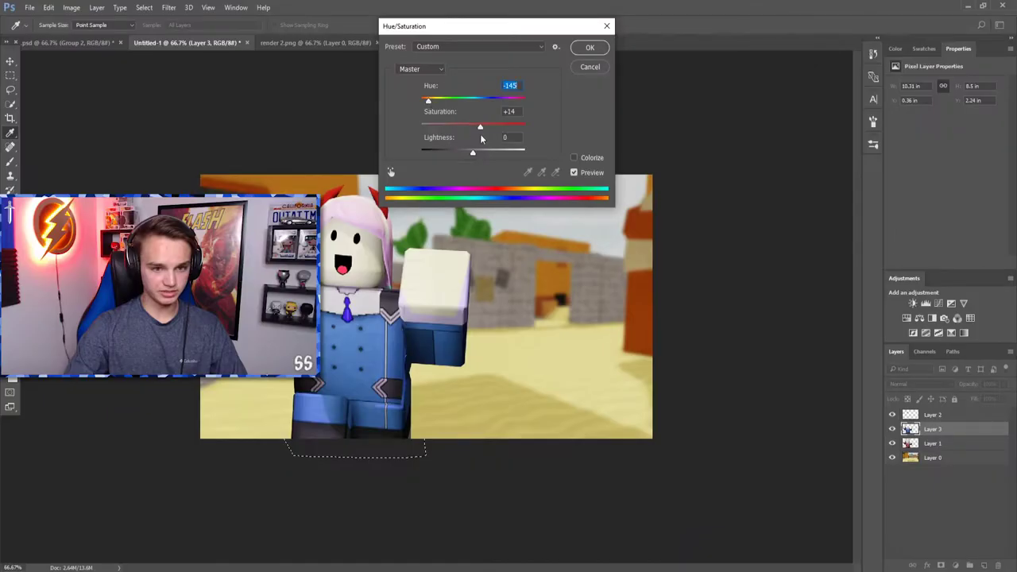
{"action": "left_click_drag", "start_coordinate": [480, 127], "coordinate": [478, 127]}
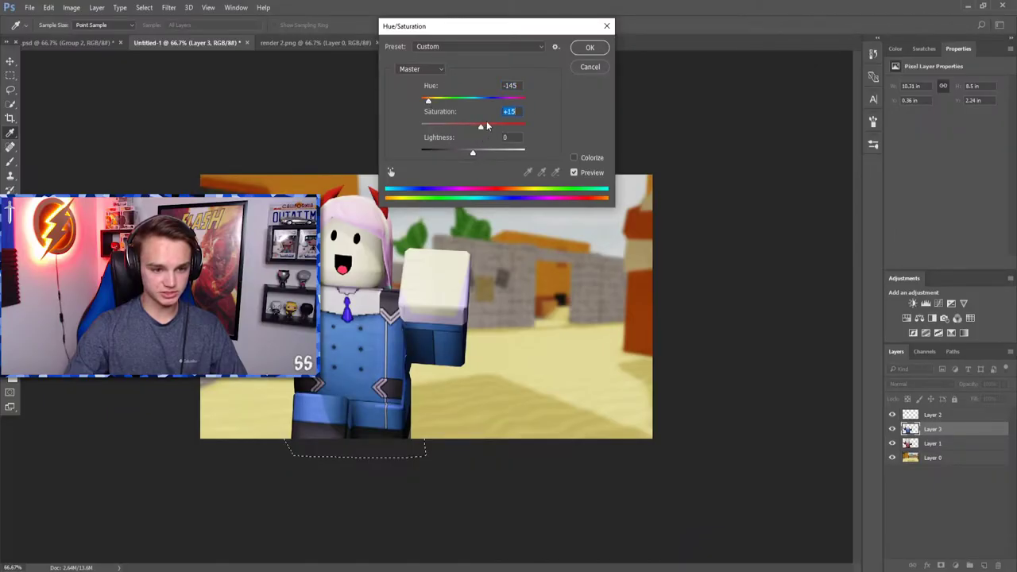
{"action": "left_click", "coordinate": [590, 47]}
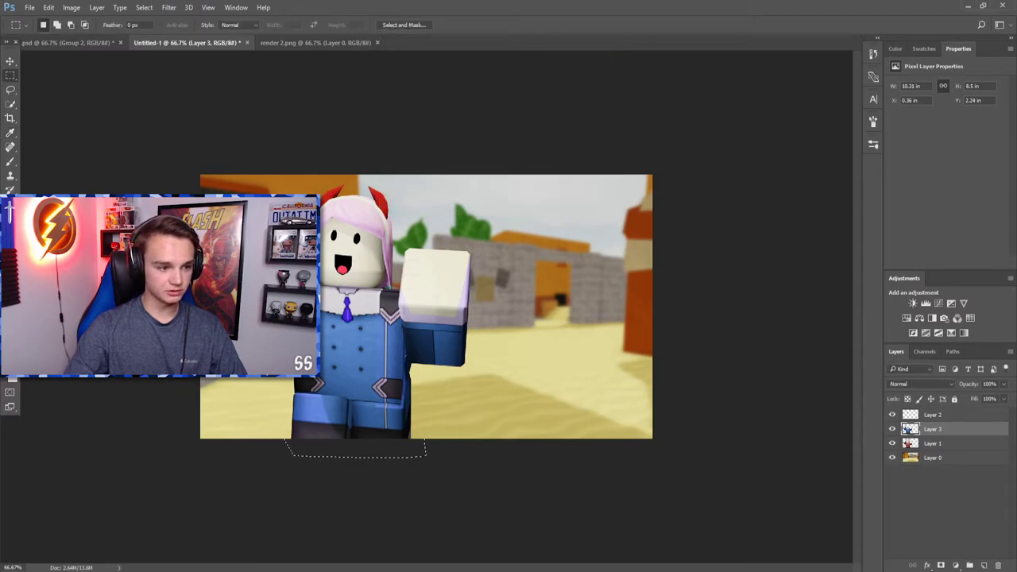
Outline the tinted raised hand left of the head with the Pen tool, convert the path to a selection, and delete it from Layer 3.
{"action": "key", "text": "z"}
{"action": "left_click", "coordinate": [137, 308]}
{"action": "left_click", "coordinate": [137, 308]}
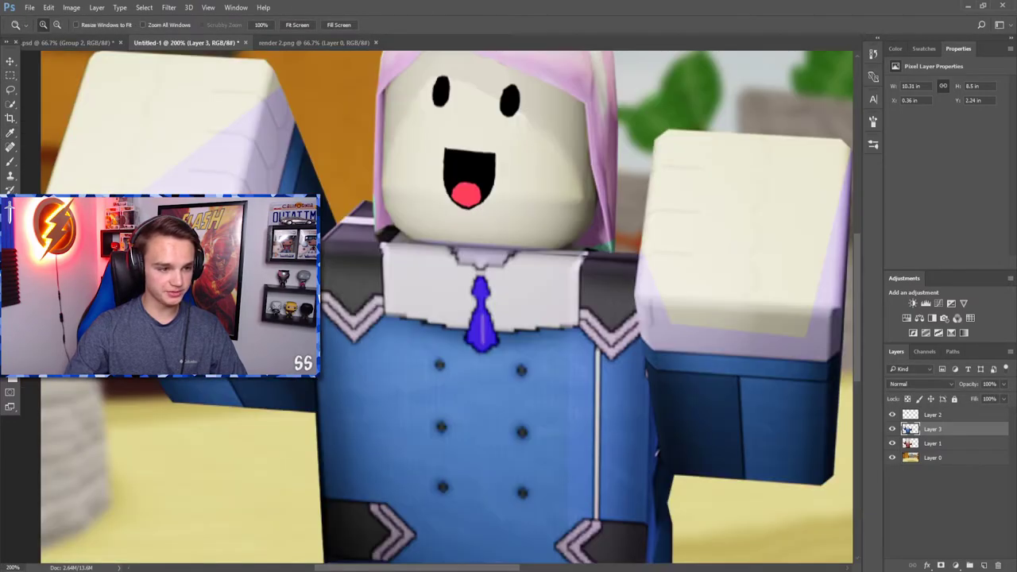
{"action": "key", "text": "p"}
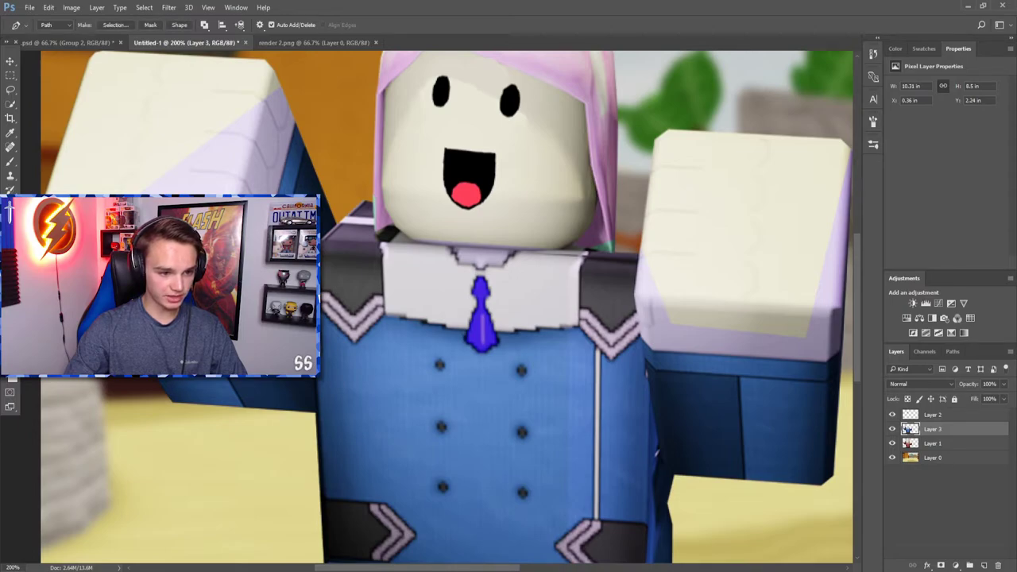
{"action": "left_click", "coordinate": [297, 122]}
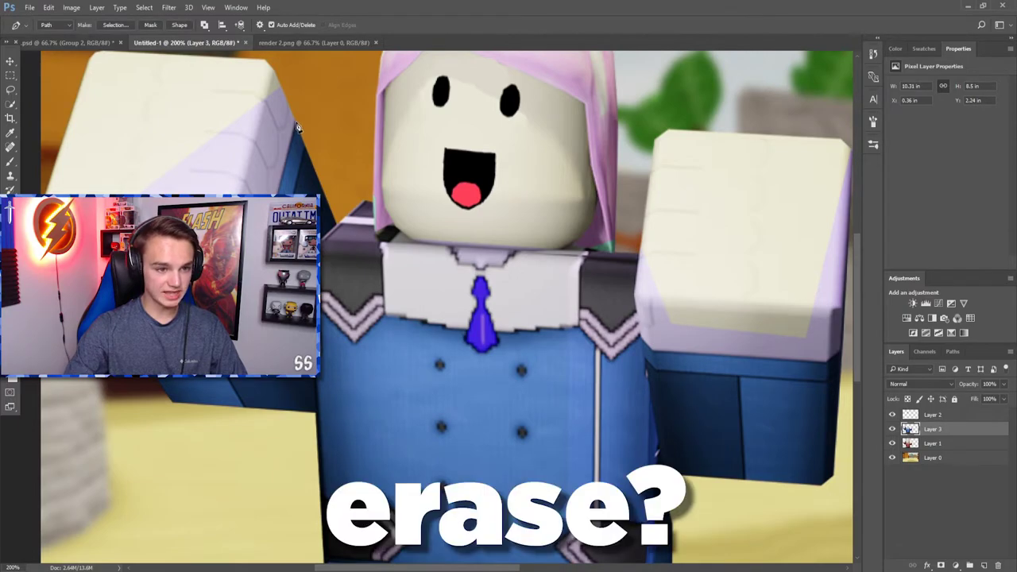
{"action": "left_click", "coordinate": [307, 100]}
{"action": "left_click", "coordinate": [259, 76]}
{"action": "left_click", "coordinate": [57, 202]}
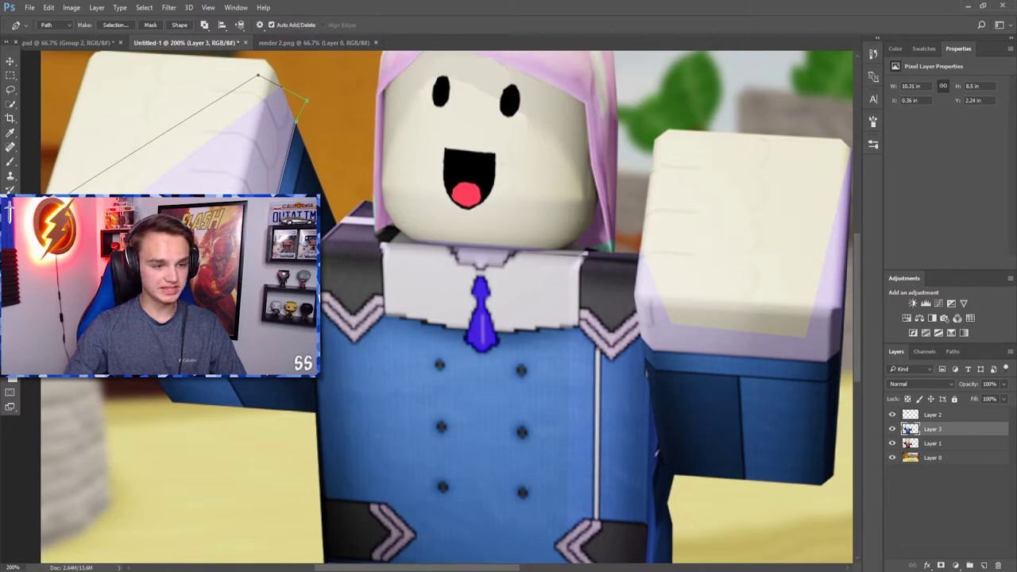
{"action": "right_click", "coordinate": [151, 379]}
{"action": "left_click", "coordinate": [187, 264]}
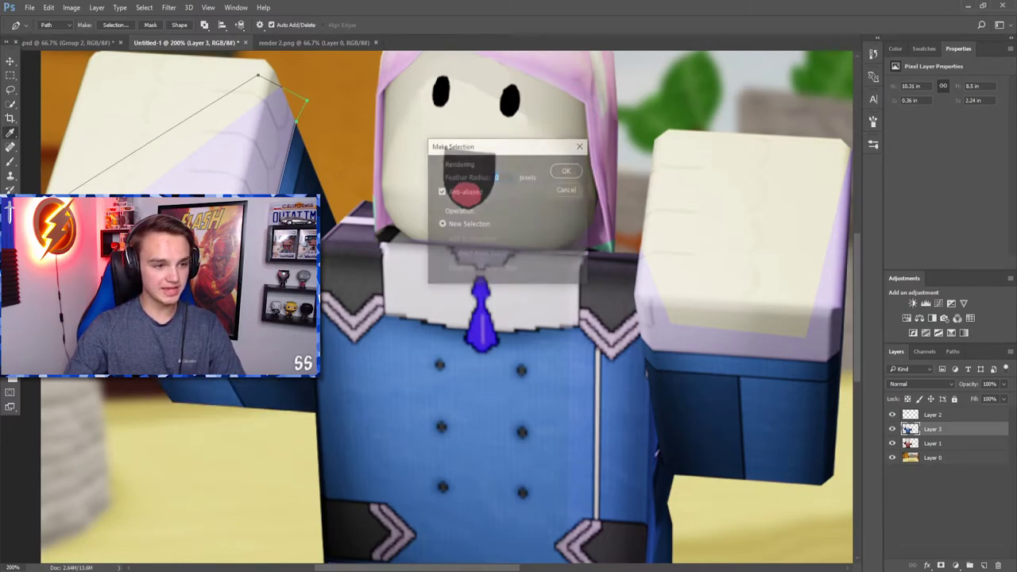
{"action": "key", "text": "Return"}
{"action": "left_click", "coordinate": [10, 75]}
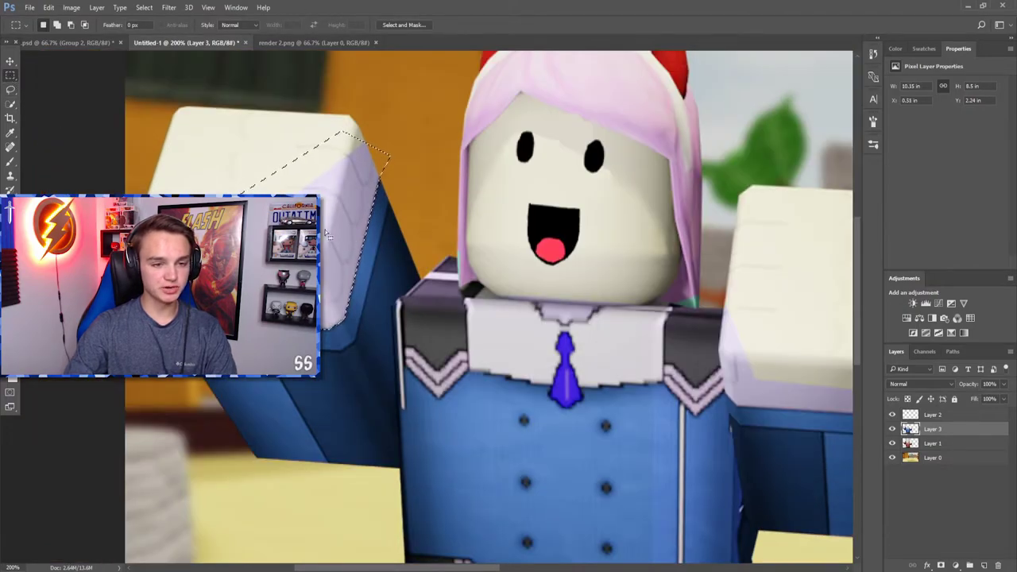
{"action": "key", "text": "Delete"}
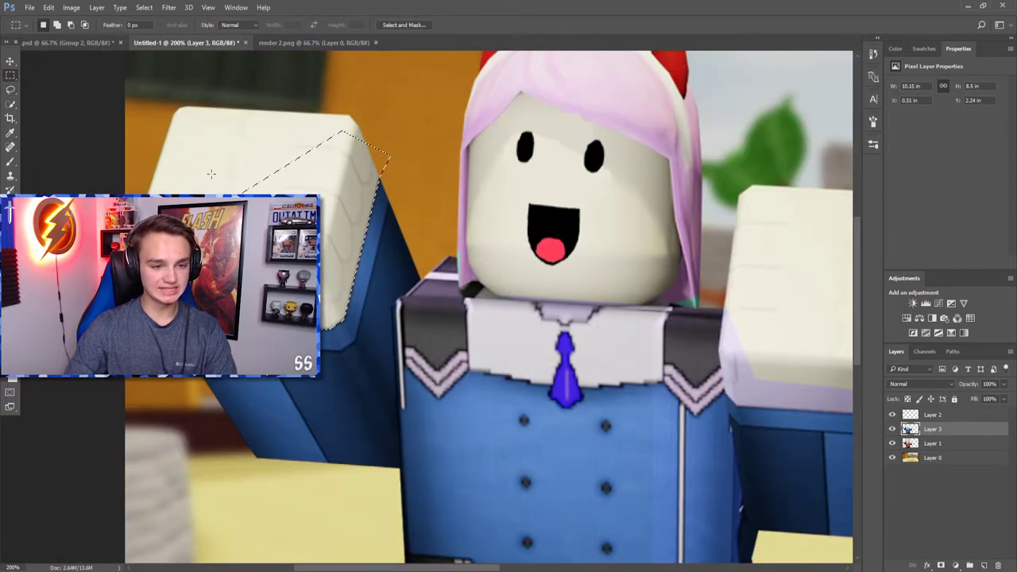
{"action": "key", "text": "ctrl+d"}
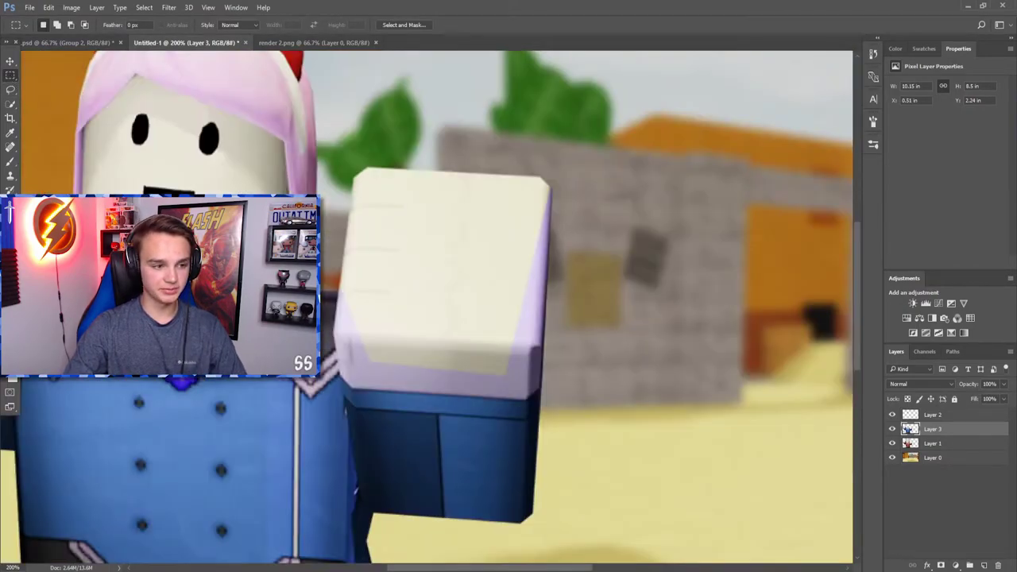
Outline the other tinted hand with the Pen tool and clear the tint from it on Layer 3.
{"action": "key", "text": "p"}
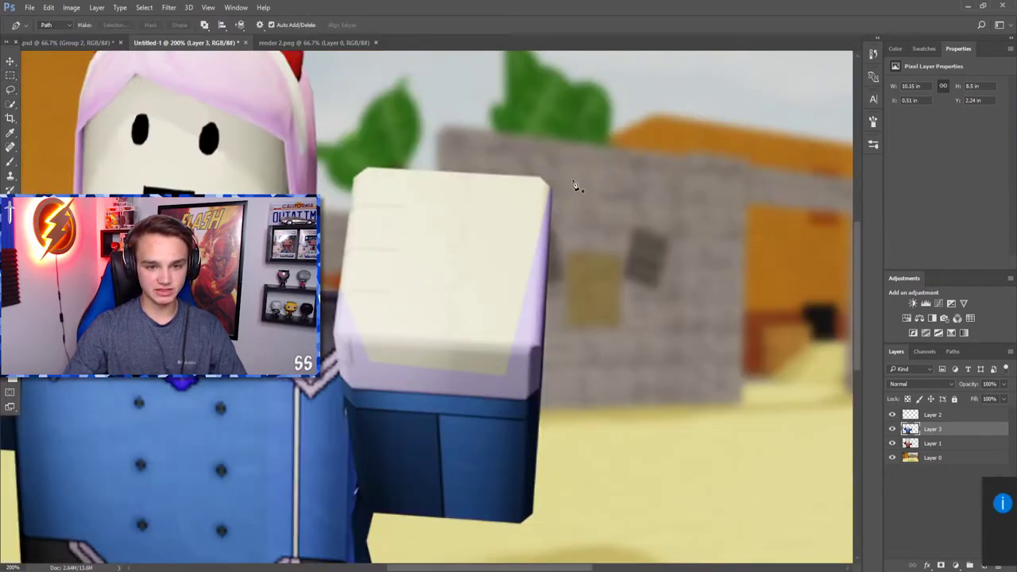
{"action": "left_click", "coordinate": [568, 178]}
Put the horns from Layer 1 on their own layer and recolour them with Hue/Saturation at hue -117 and saturation -38.
{"action": "left_click", "coordinate": [932, 443]}
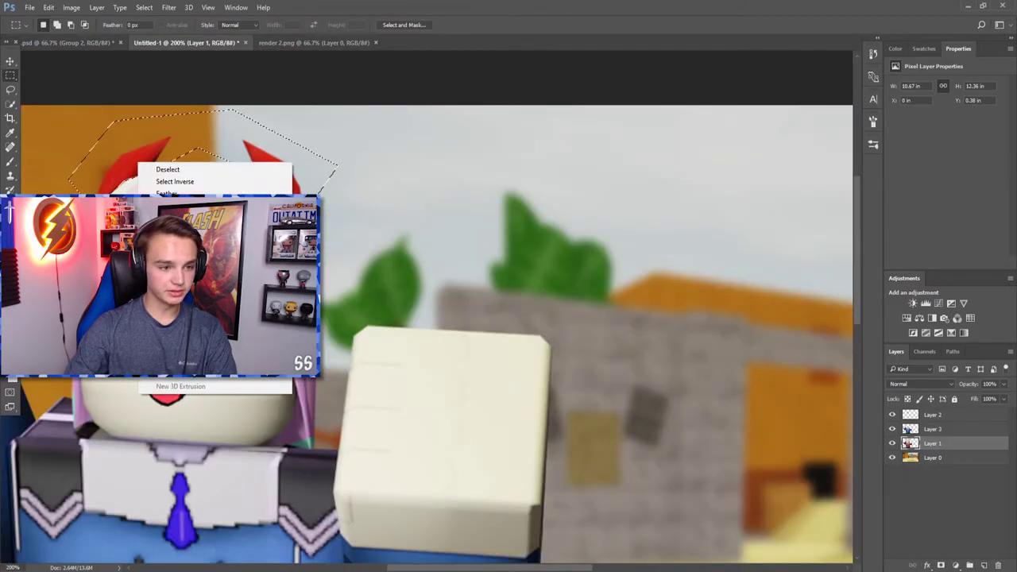
{"action": "left_click", "coordinate": [228, 167]}
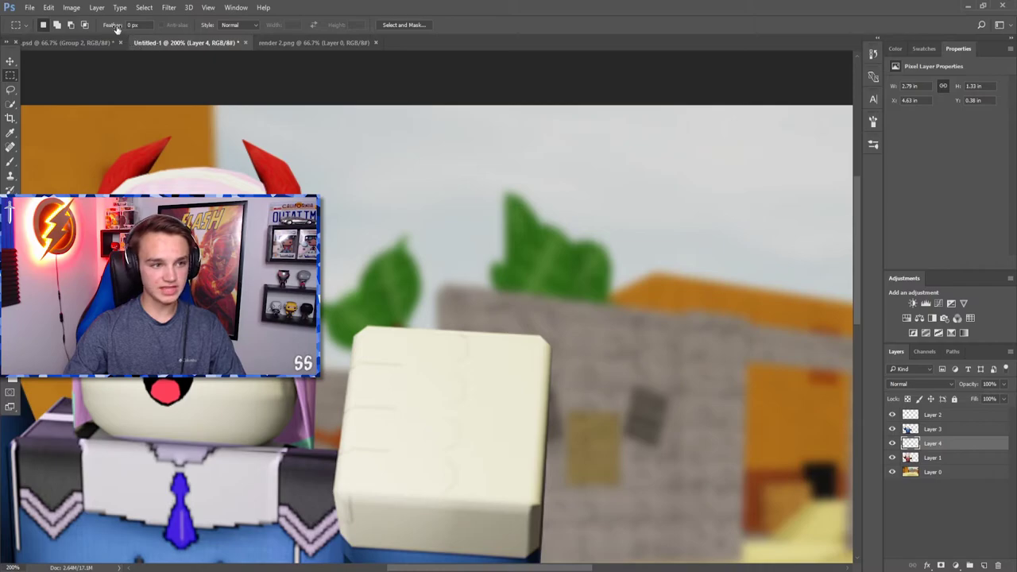
{"action": "left_click", "coordinate": [71, 7]}
{"action": "mouse_move", "coordinate": [93, 39]}
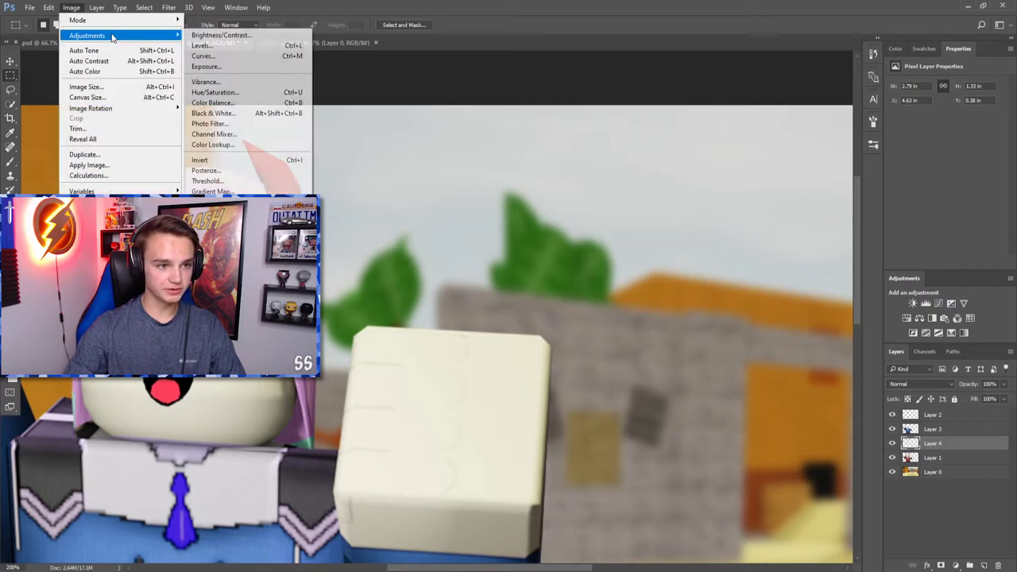
{"action": "left_click", "coordinate": [229, 94]}
{"action": "left_click_drag", "start_coordinate": [473, 101], "coordinate": [436, 100]}
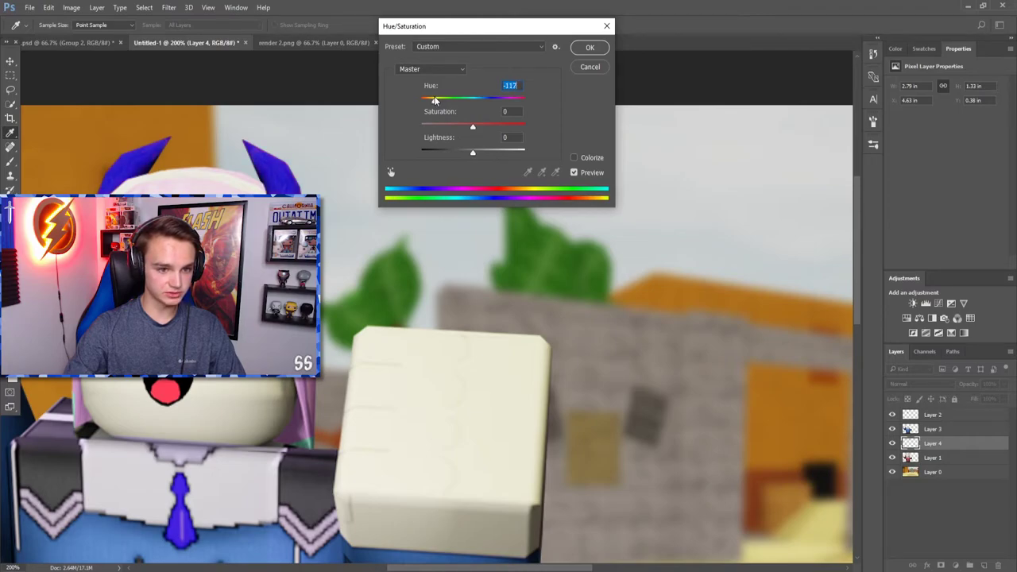
{"action": "left_click_drag", "start_coordinate": [473, 127], "coordinate": [457, 128]}
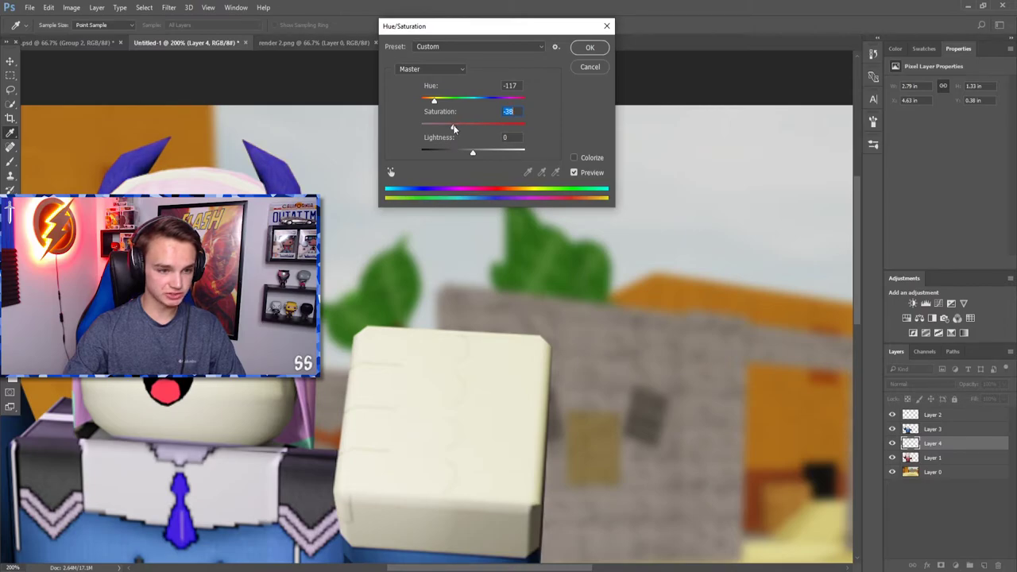
{"action": "left_click", "coordinate": [589, 48]}
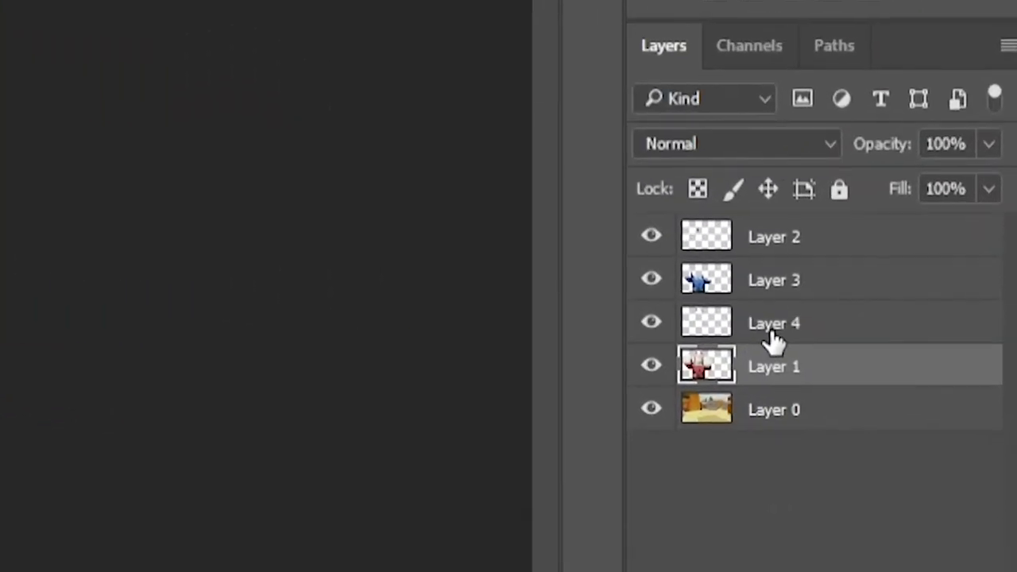
Group Layers 1, 4, 3 and 2 together, leaving out the background Layer 0.
{"action": "left_click", "coordinate": [931, 447], "text": "shift"}
{"action": "left_click", "coordinate": [932, 432], "text": "shift"}
{"action": "left_click", "coordinate": [784, 246], "text": "shift"}
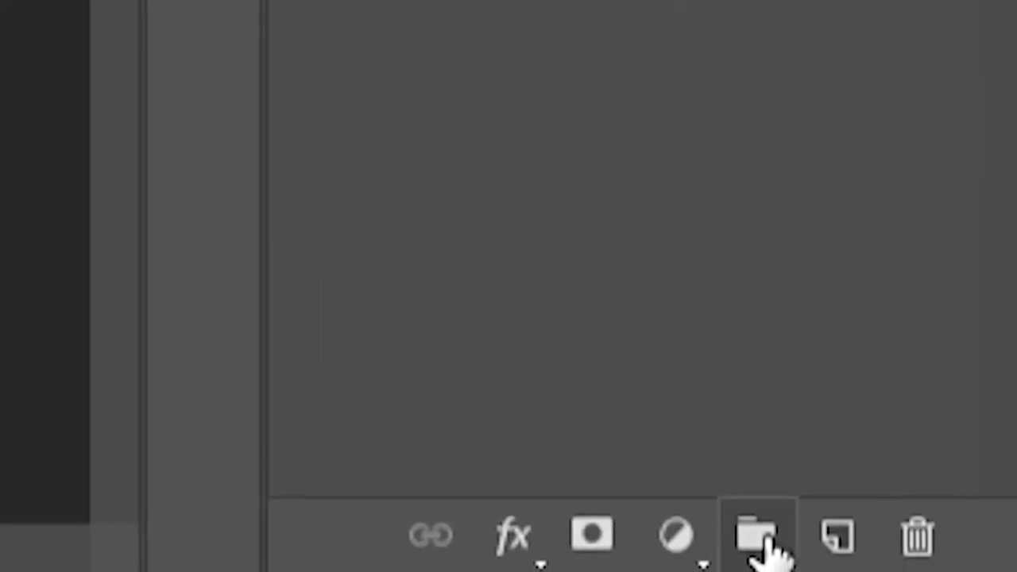
{"action": "left_click", "coordinate": [751, 523]}
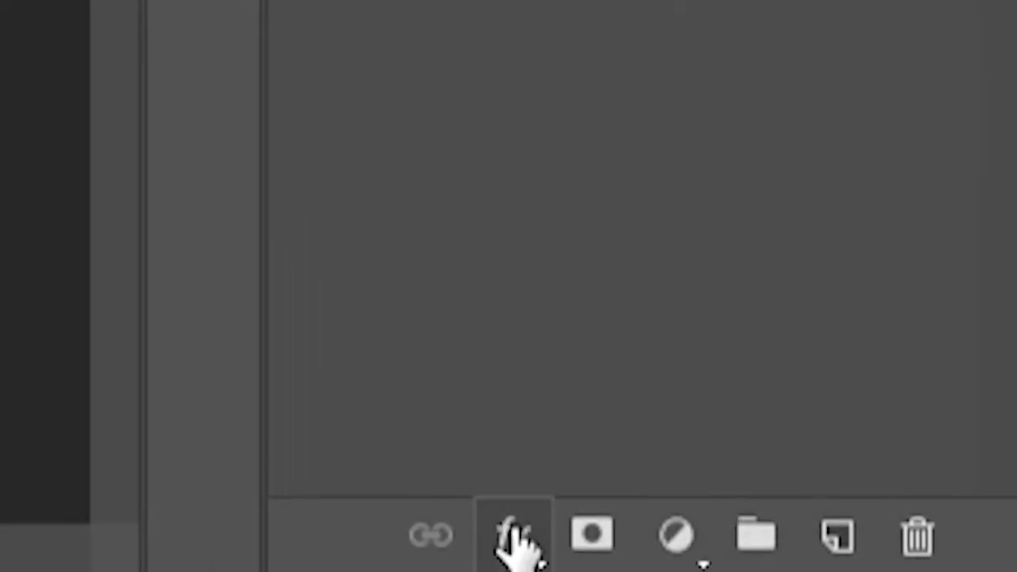
Add an Inner Glow to the character group using the Precise technique, 66% opacity and a size of 9 px.
{"action": "left_click", "coordinate": [685, 551]}
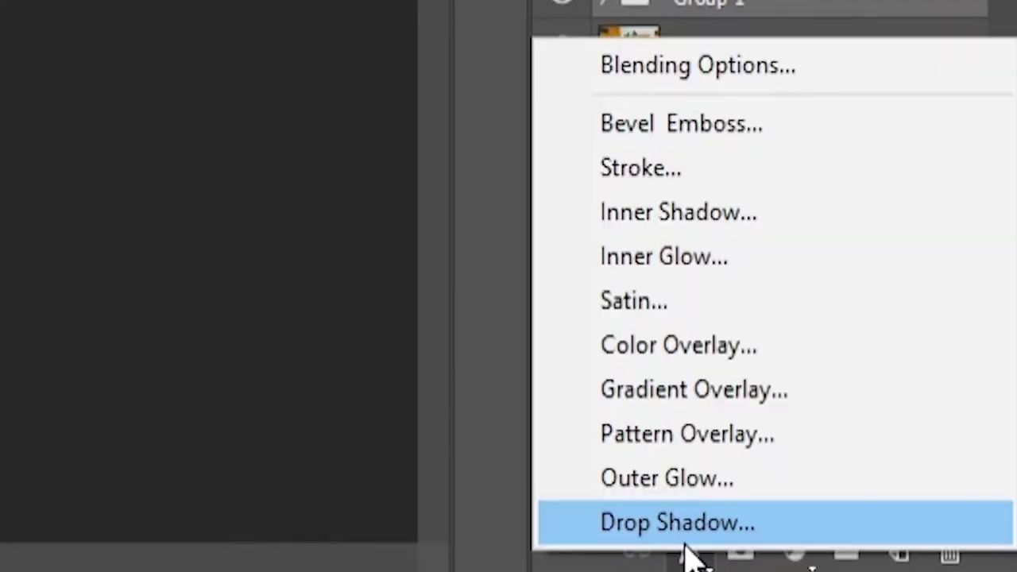
{"action": "left_click", "coordinate": [684, 256]}
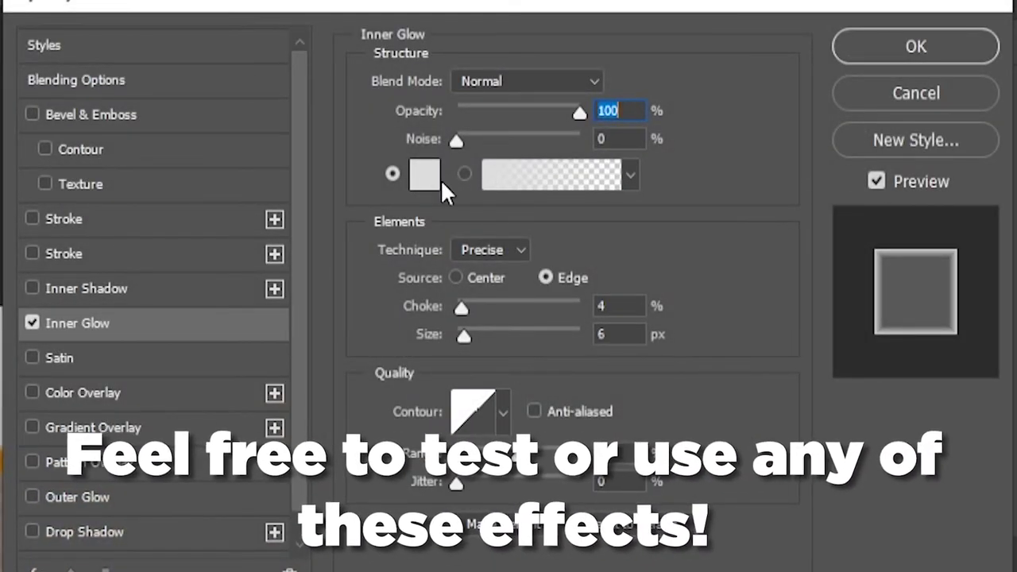
{"action": "left_click", "coordinate": [486, 249]}
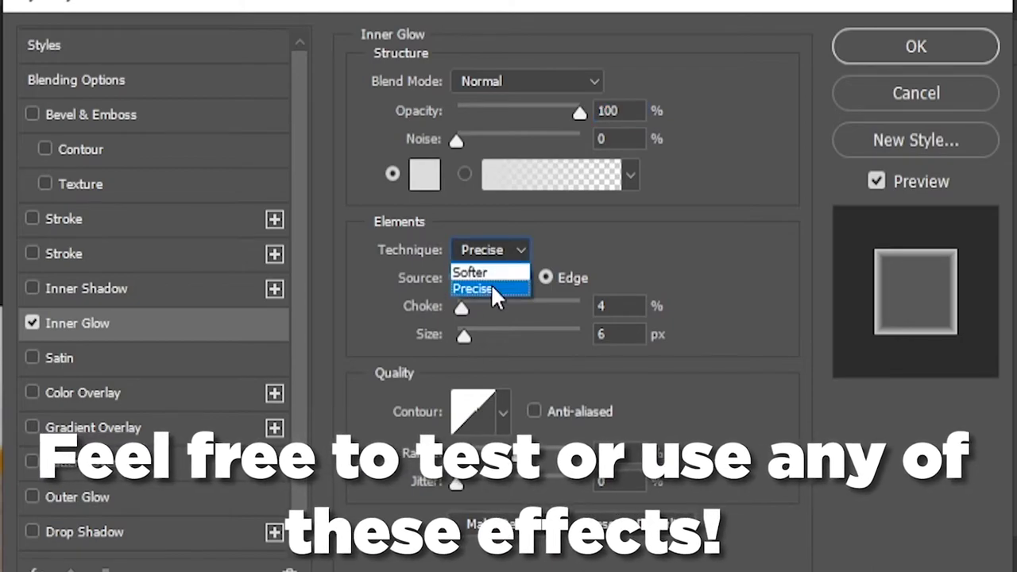
{"action": "left_click", "coordinate": [492, 284]}
{"action": "left_click", "coordinate": [466, 332]}
{"action": "left_click_drag", "start_coordinate": [465, 332], "coordinate": [498, 324]}
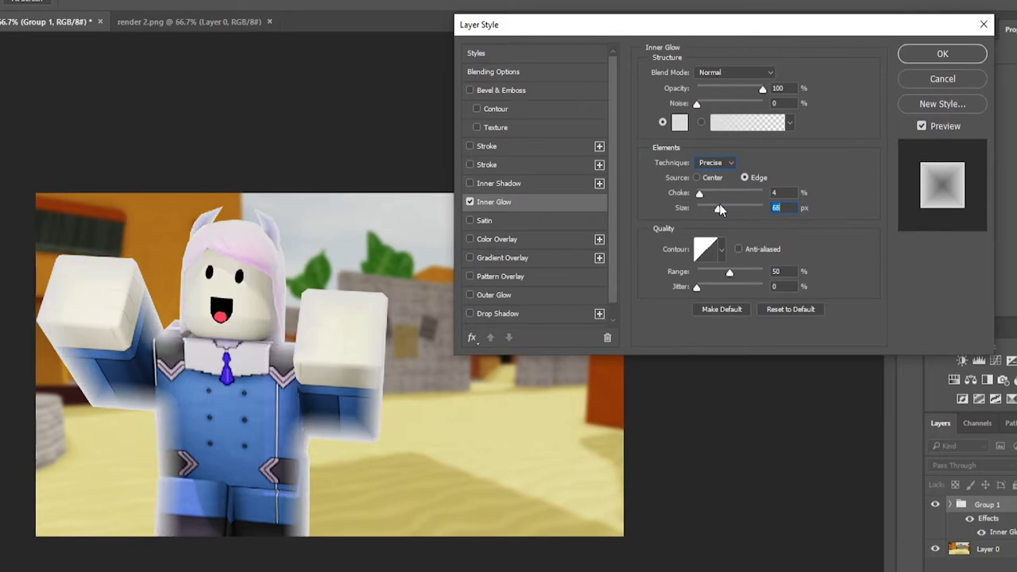
{"action": "mouse_move", "coordinate": [720, 209]}
{"action": "left_mouse_down"}
{"action": "mouse_move", "coordinate": [731, 201]}
{"action": "mouse_move", "coordinate": [704, 206]}
{"action": "left_mouse_up"}
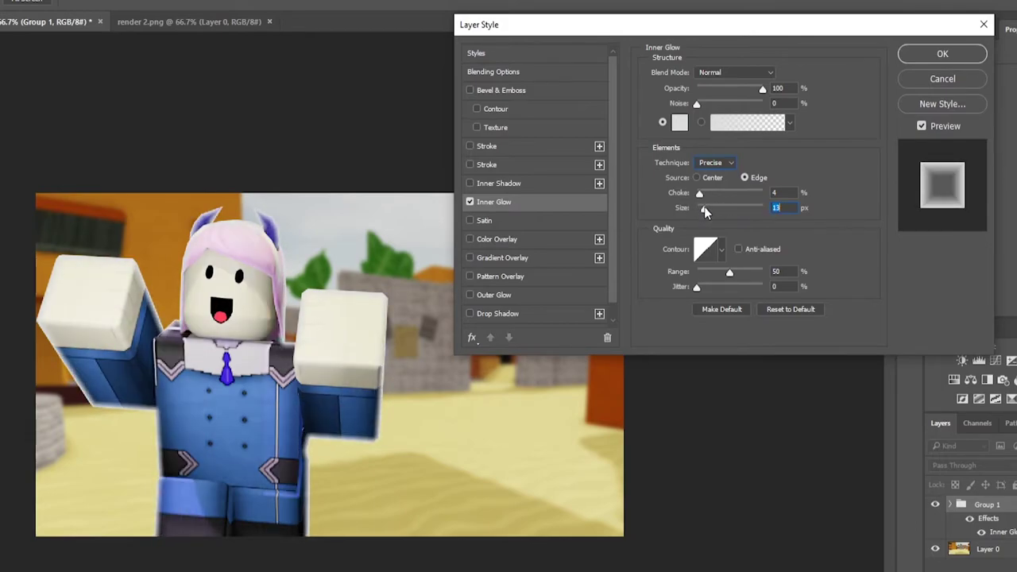
{"action": "left_click_drag", "start_coordinate": [761, 91], "coordinate": [739, 96]}
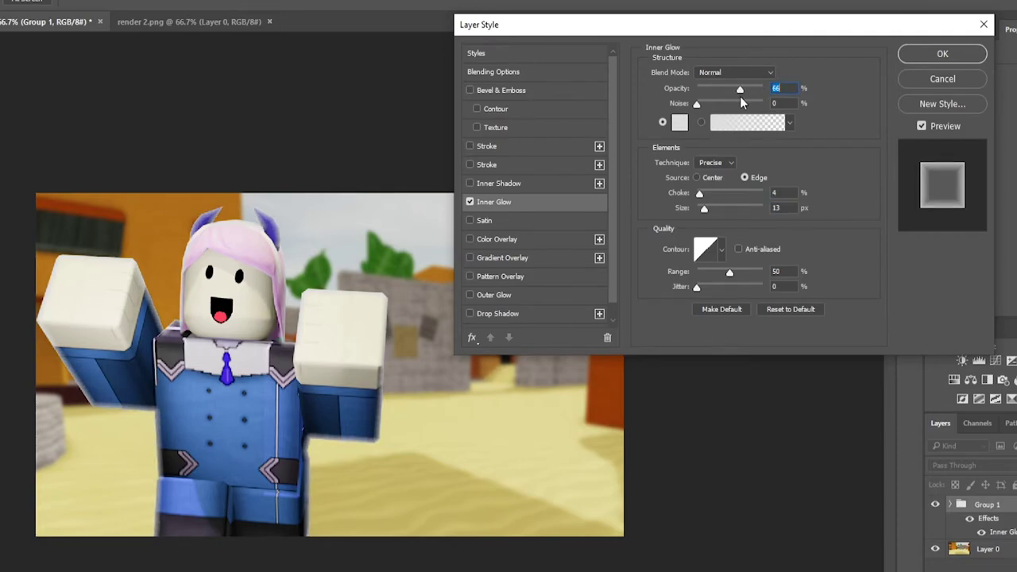
{"action": "left_click_drag", "start_coordinate": [705, 208], "coordinate": [703, 211]}
{"action": "left_click", "coordinate": [712, 163]}
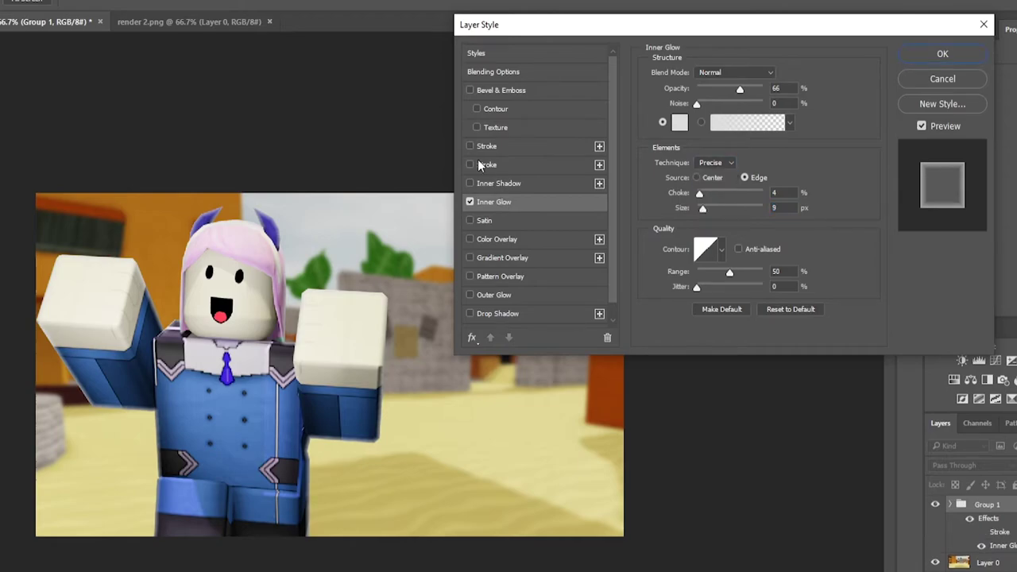
Add a white (ffffff) outside Stroke of 3 px to the character group and apply the layer style.
{"action": "left_click", "coordinate": [471, 146]}
{"action": "left_click", "coordinate": [512, 145]}
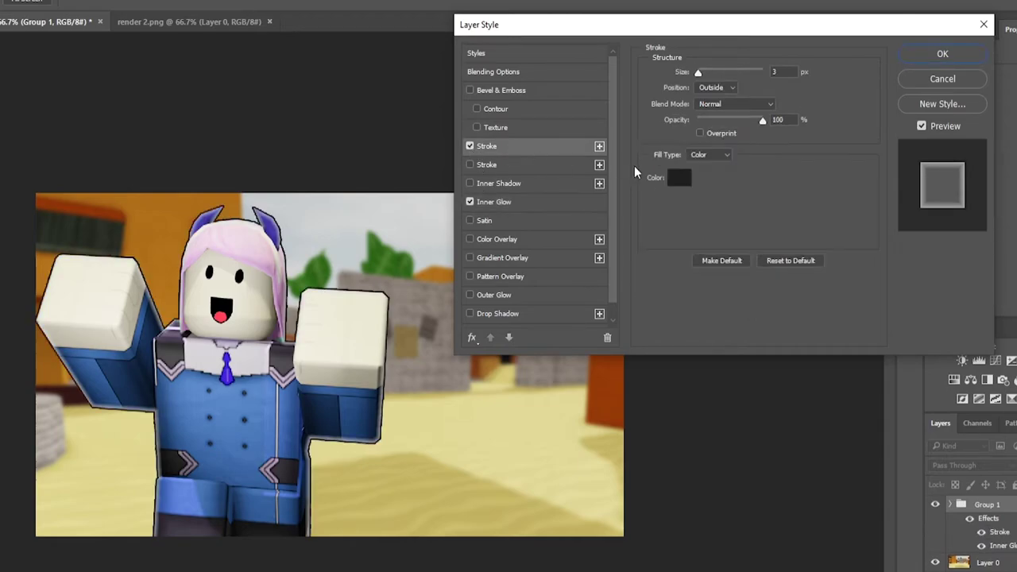
{"action": "left_click", "coordinate": [676, 178]}
{"action": "left_click", "coordinate": [616, 189]}
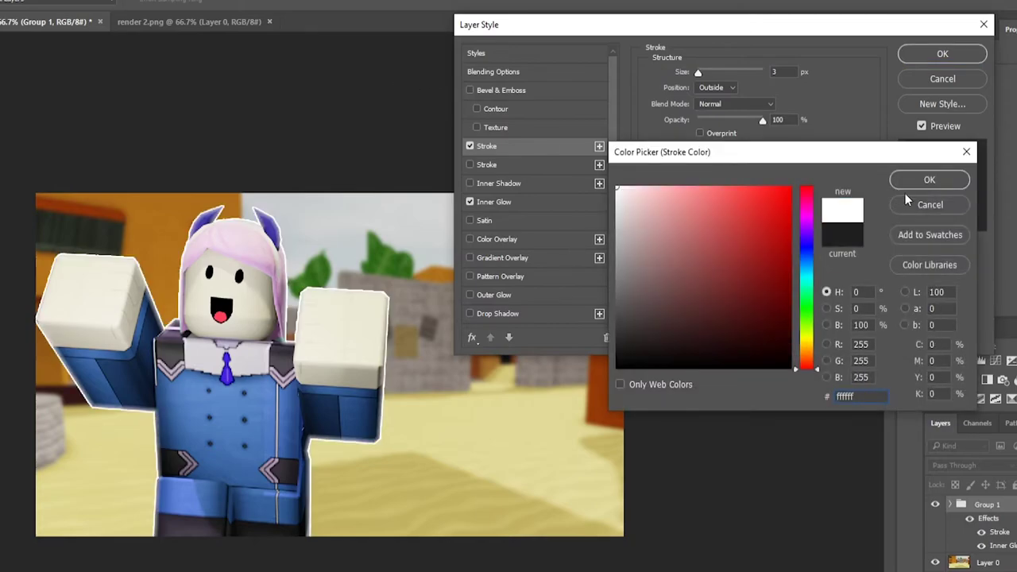
{"action": "left_click", "coordinate": [928, 181]}
{"action": "left_click_drag", "start_coordinate": [698, 73], "coordinate": [698, 78]}
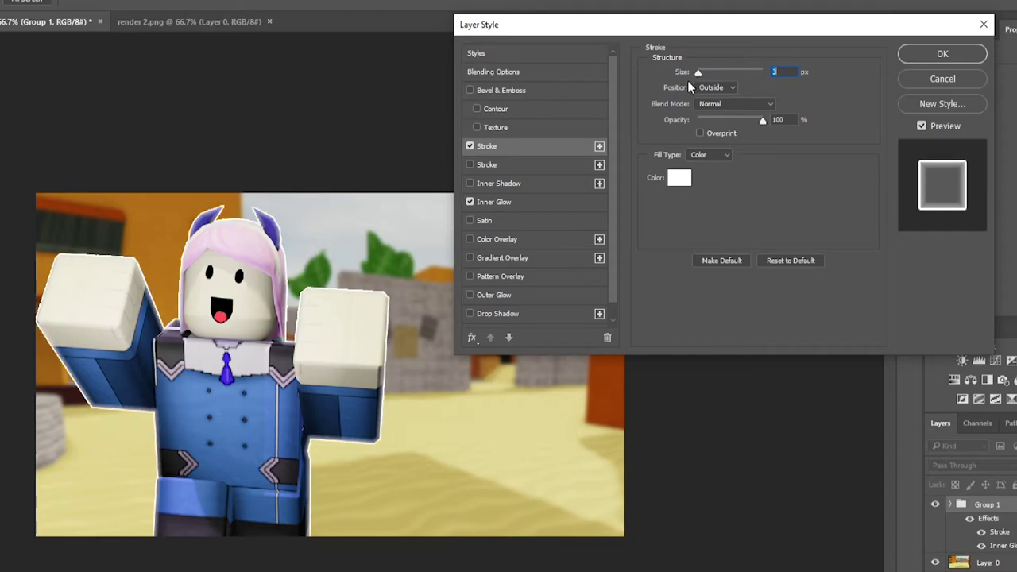
{"action": "left_click", "coordinate": [943, 53]}
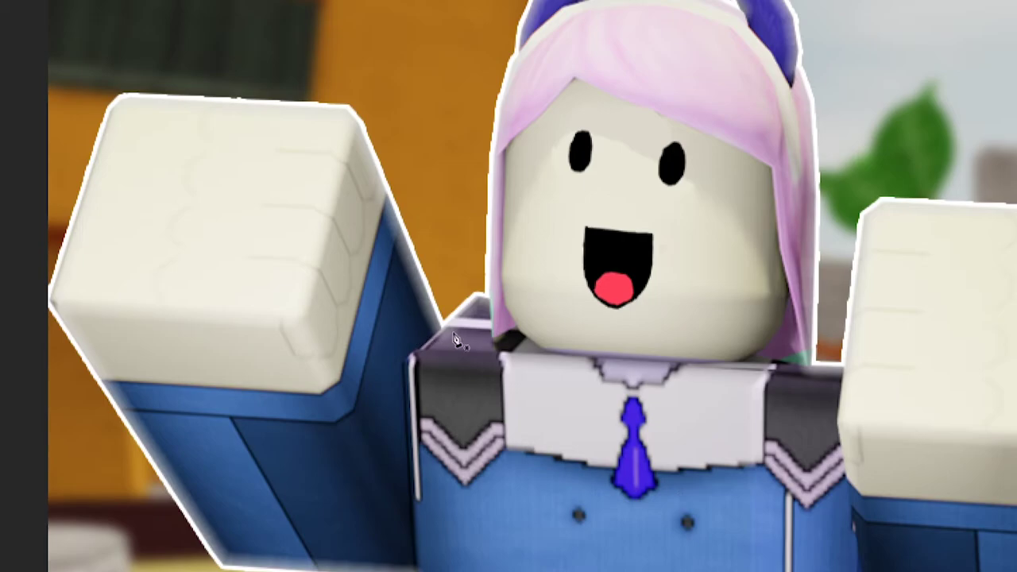
Trace the outer edge of the raised hand and arm left of the head with the Pen tool and make a selection around it.
{"action": "left_click", "coordinate": [360, 126]}
{"action": "left_click", "coordinate": [346, 111]}
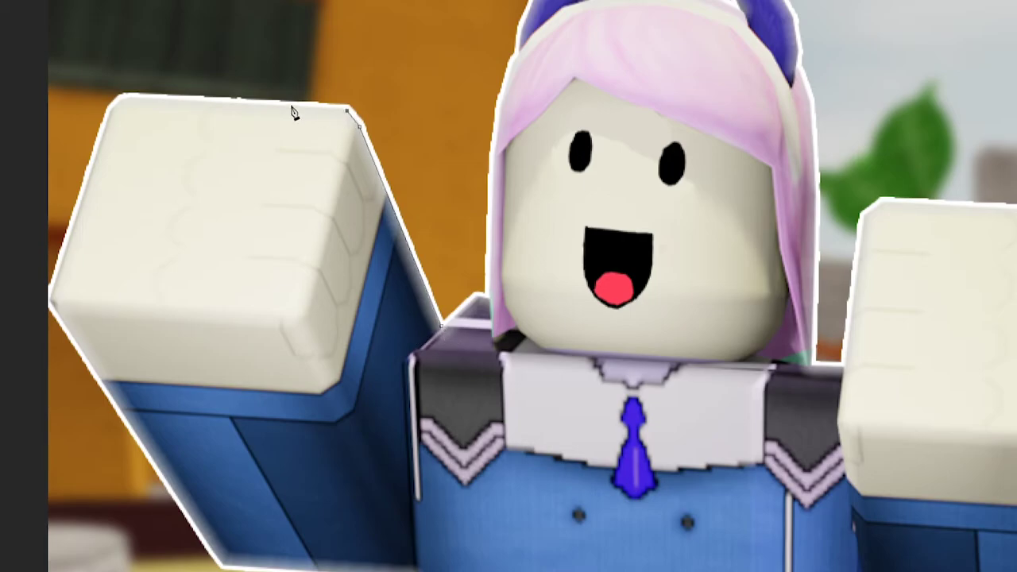
{"action": "left_click", "coordinate": [122, 98]}
{"action": "left_click", "coordinate": [111, 108]}
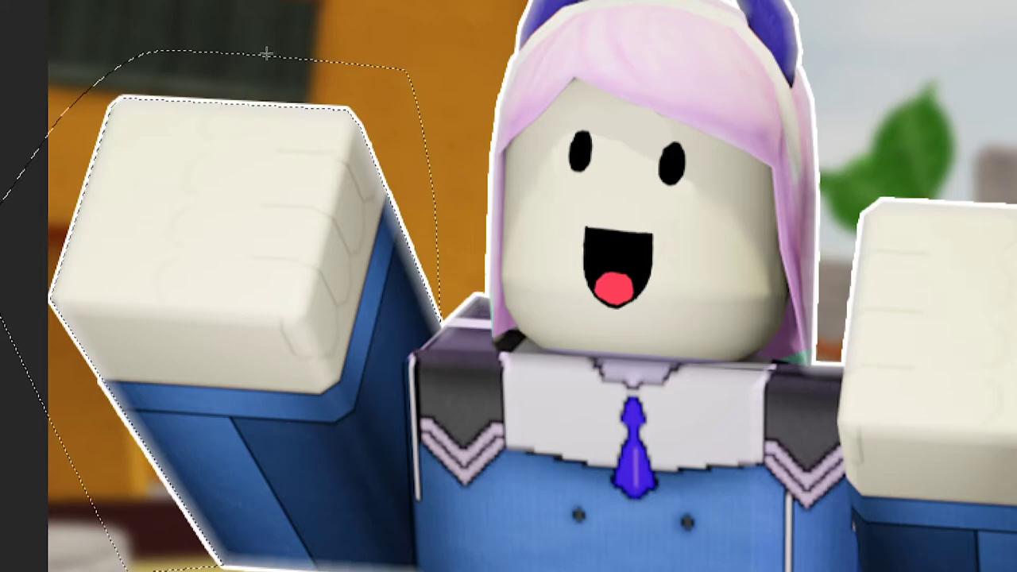
Clear the selection around the raised arm and fit the whole image on screen.
{"action": "key", "text": "ctrl+d"}
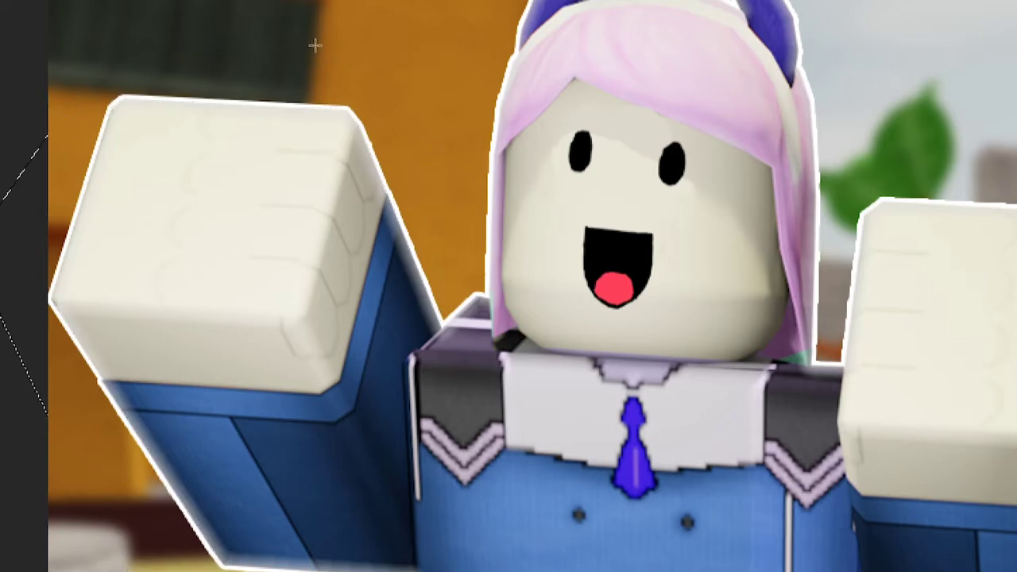
{"action": "right_click", "coordinate": [207, 361]}
{"action": "left_click", "coordinate": [269, 375]}
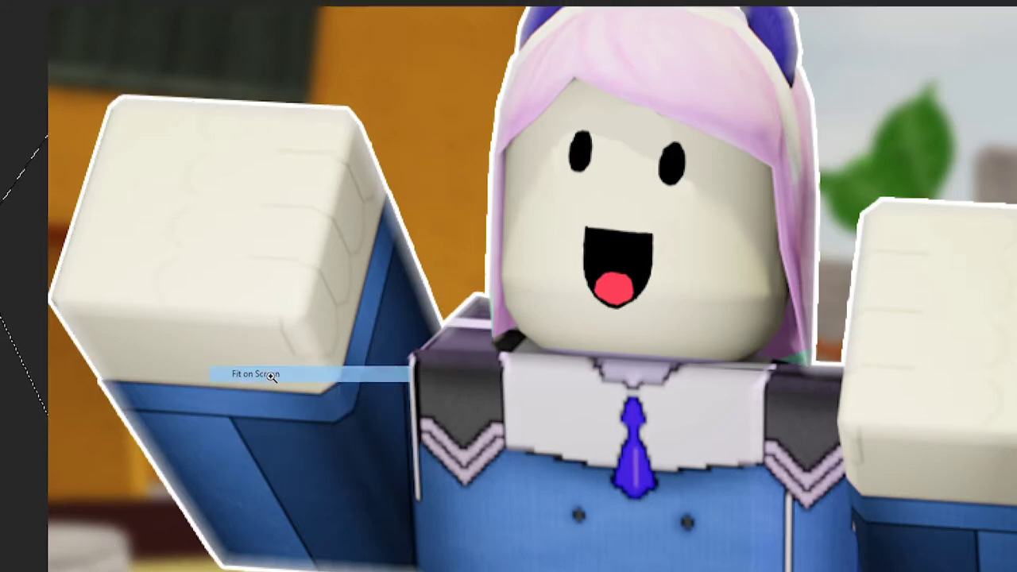
{"action": "right_click", "coordinate": [317, 304]}
{"action": "left_click", "coordinate": [379, 400]}
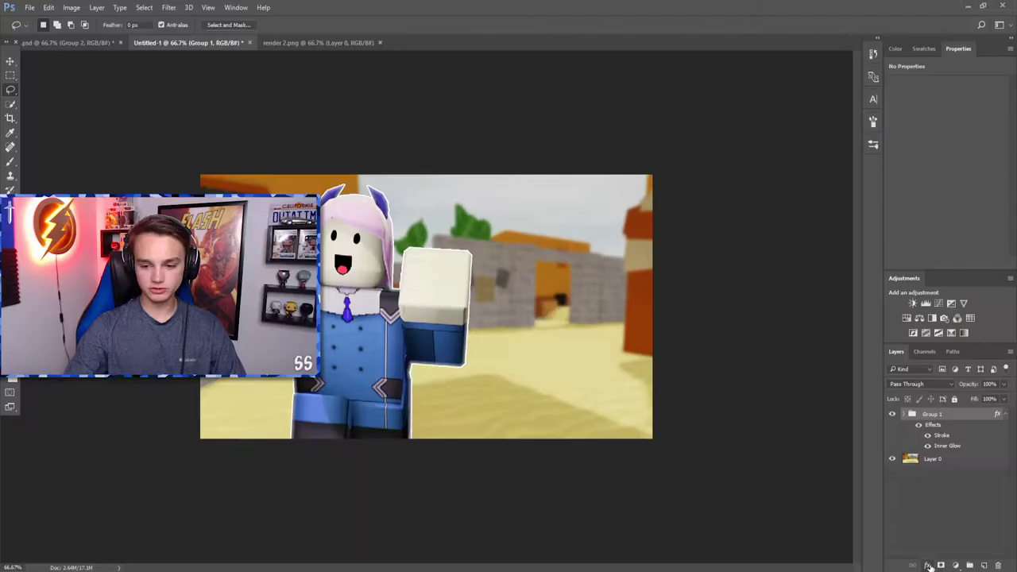
Try 60% opacity on the character group's white Stroke and return it to 100%.
{"action": "left_click", "coordinate": [928, 565]}
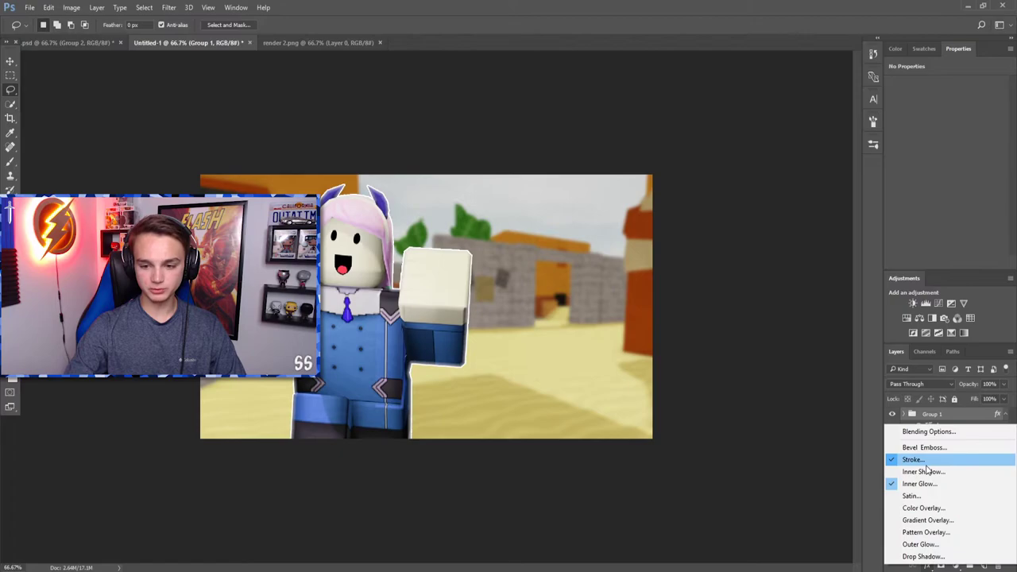
{"action": "left_click", "coordinate": [914, 457]}
{"action": "left_click", "coordinate": [739, 118]}
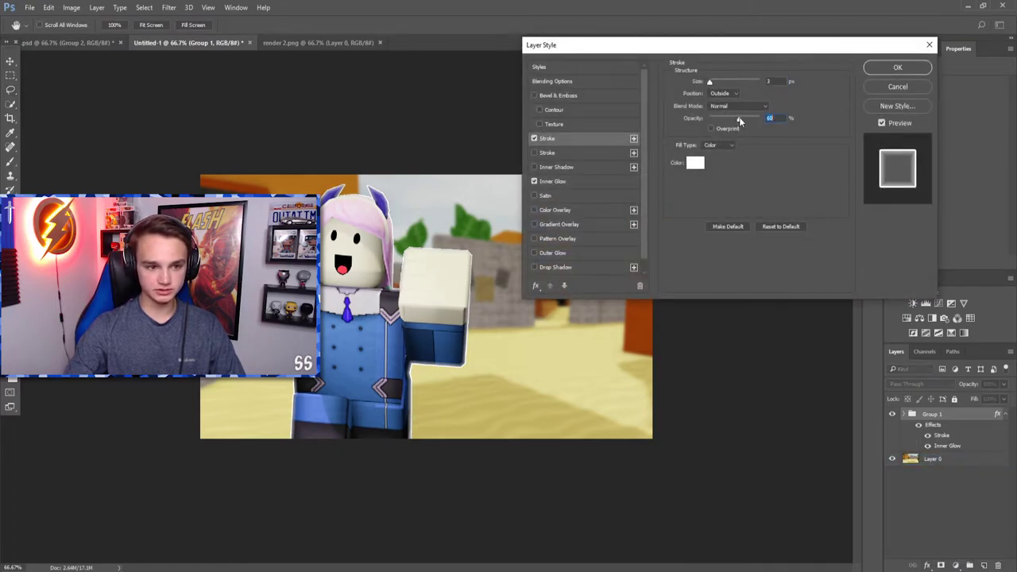
{"action": "left_click_drag", "start_coordinate": [740, 120], "coordinate": [755, 120]}
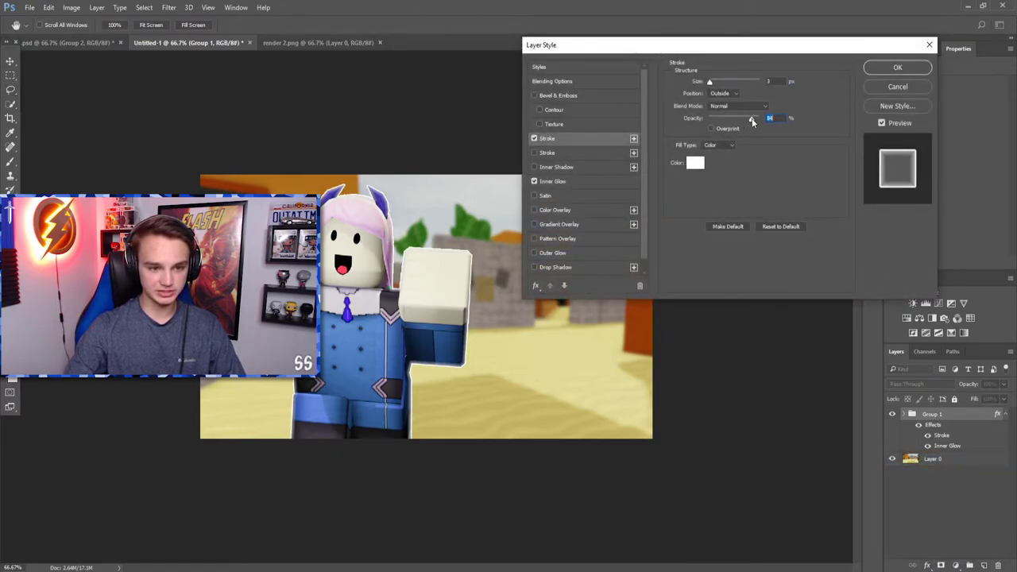
{"action": "left_click", "coordinate": [889, 70]}
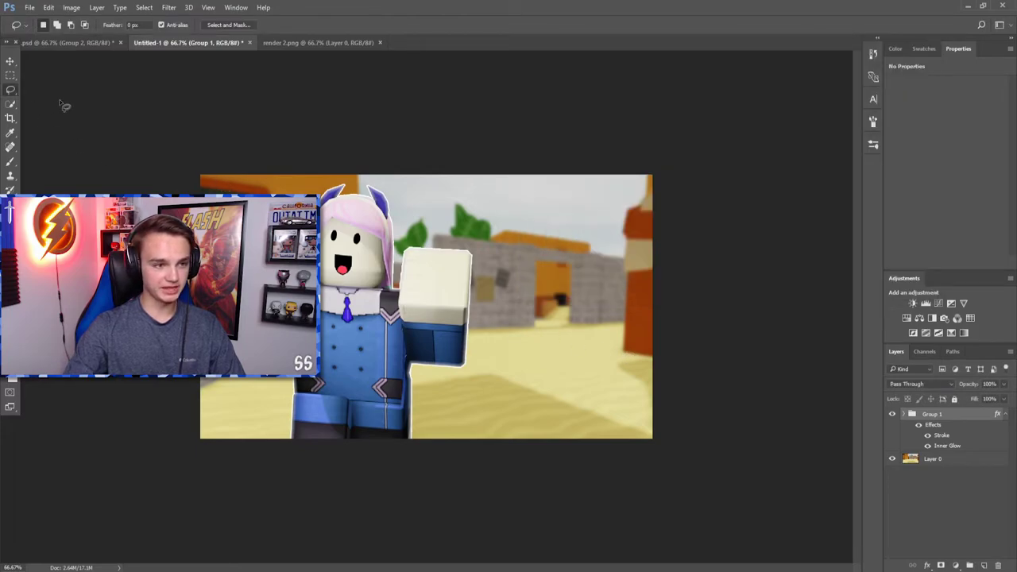
Check the finished Roblox thumbnail, and add the red-capped character to the right side of the Untitled-1 image on its own layer.
{"action": "left_click", "coordinate": [87, 41]}
{"action": "key", "text": "v"}
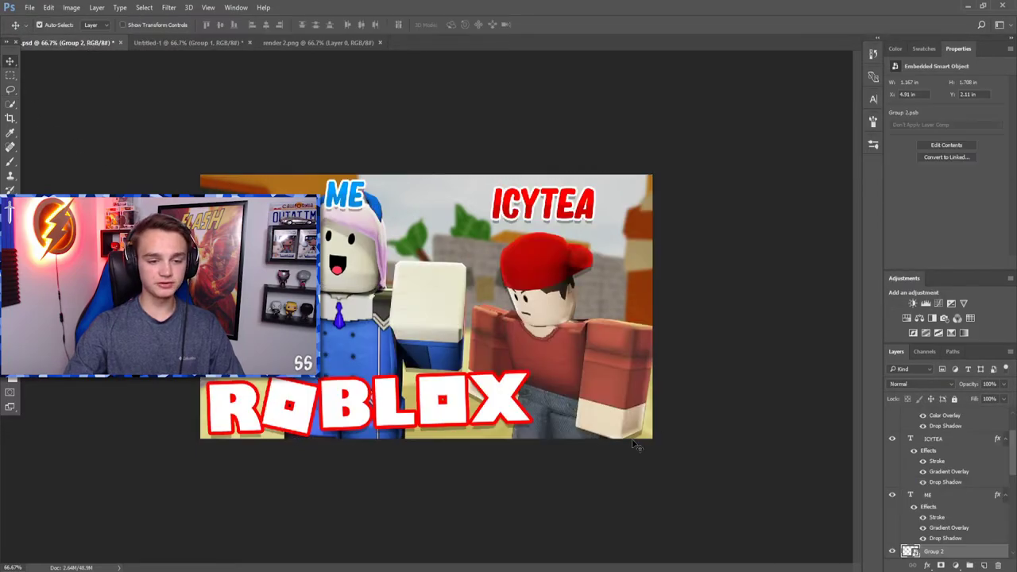
{"action": "left_click", "coordinate": [200, 43]}
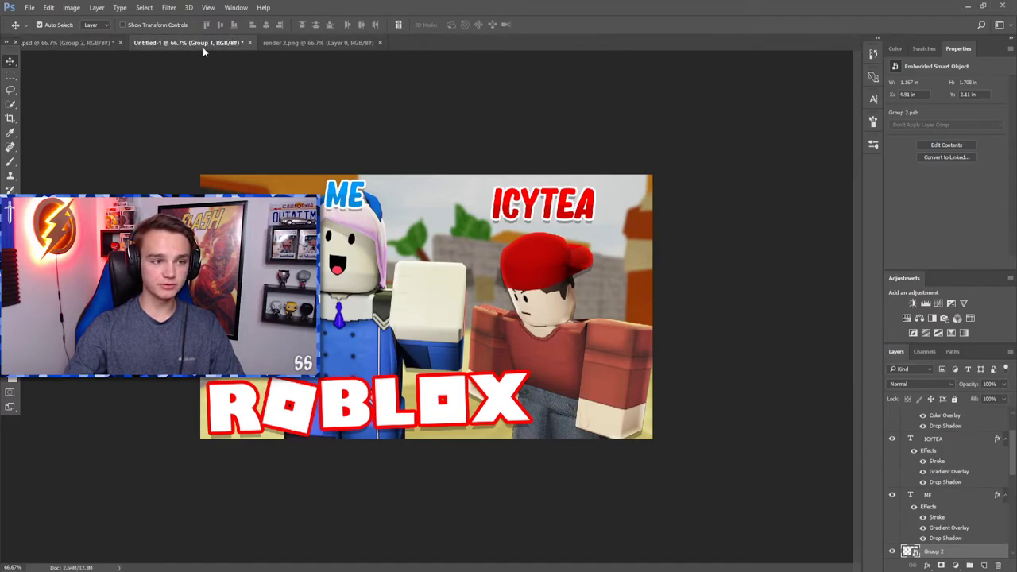
{"action": "left_click", "coordinate": [30, 7]}
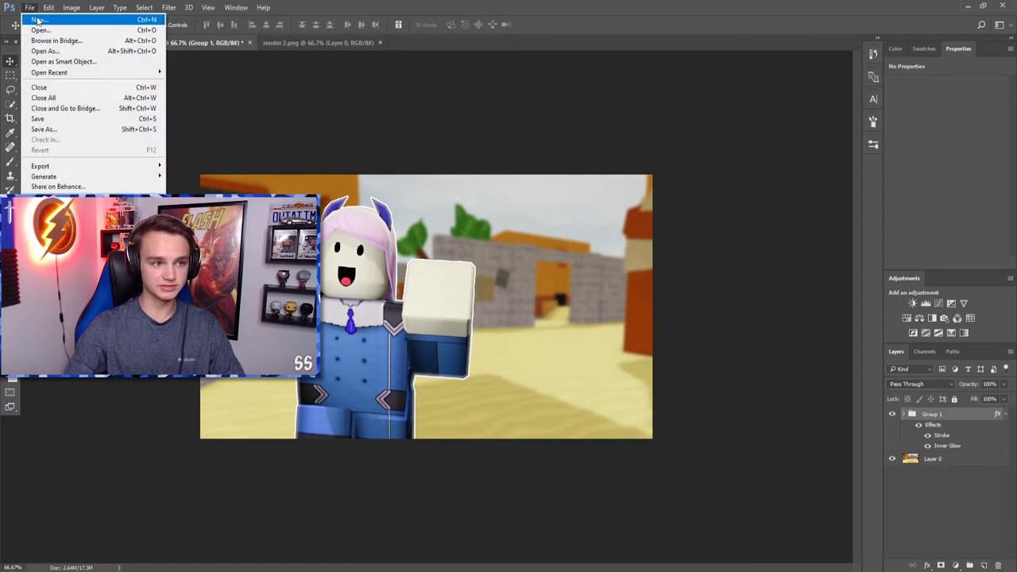
{"action": "left_click", "coordinate": [44, 29]}
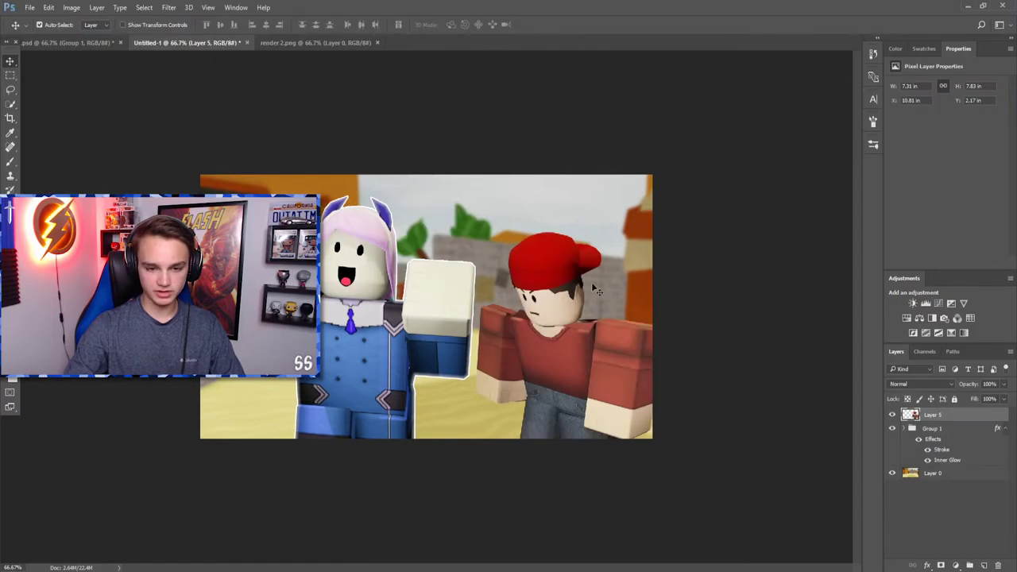
Compare with the finished thumbnail and move Group 1 above the red-capped character's layer in Untitled-1.
{"action": "left_click", "coordinate": [70, 43]}
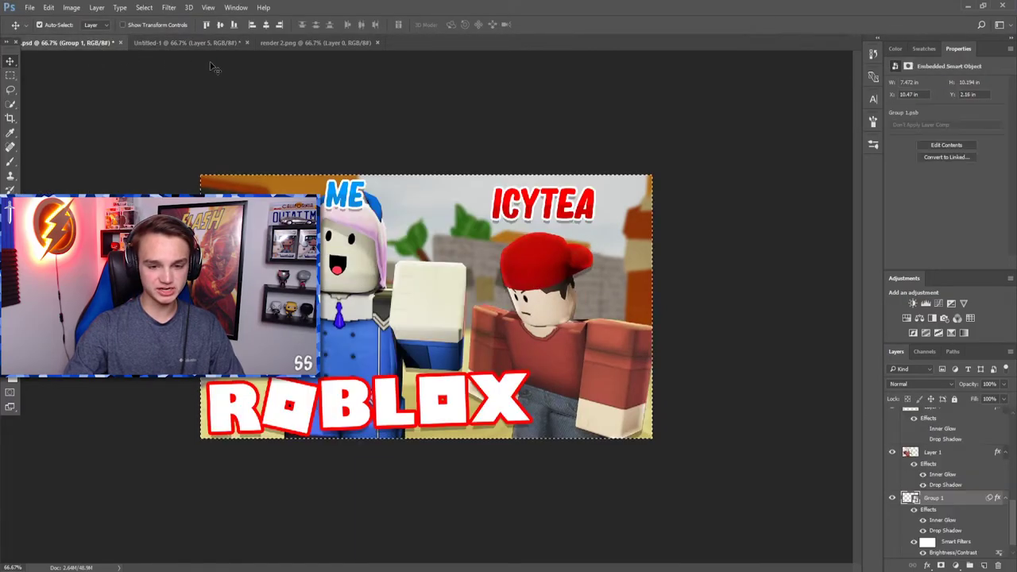
{"action": "left_click", "coordinate": [211, 48]}
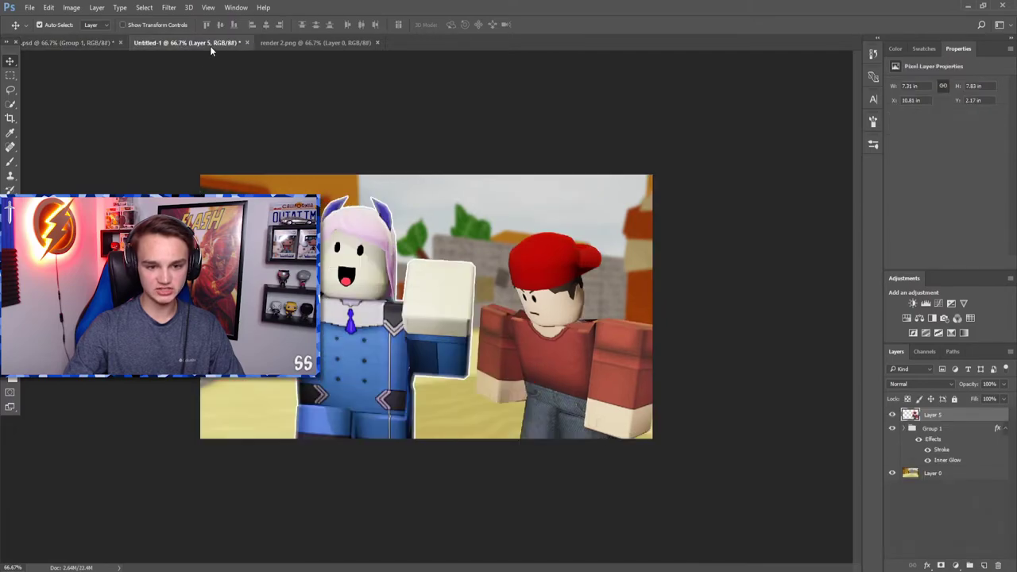
{"action": "left_click", "coordinate": [932, 430]}
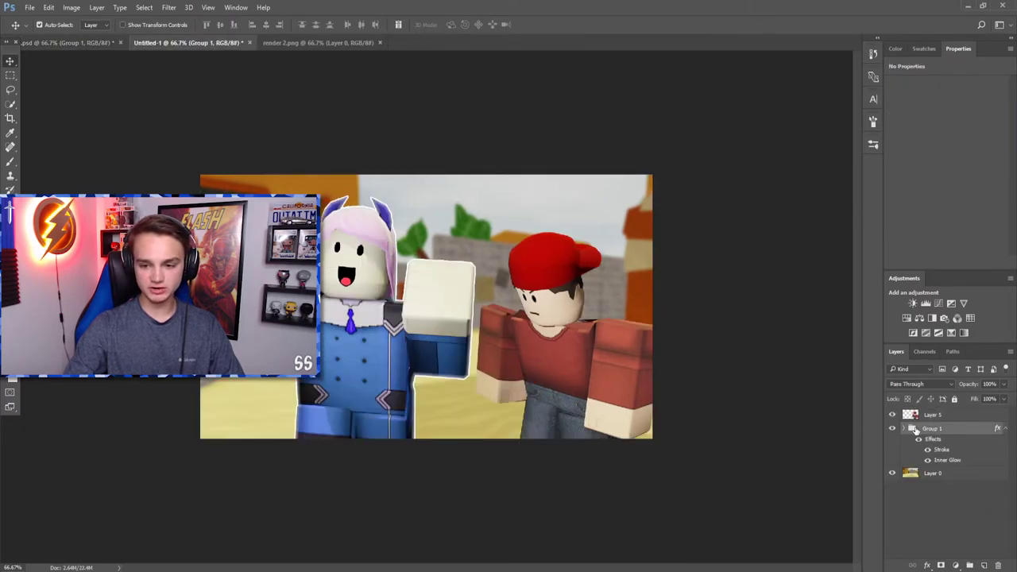
{"action": "left_click_drag", "start_coordinate": [916, 430], "coordinate": [938, 410]}
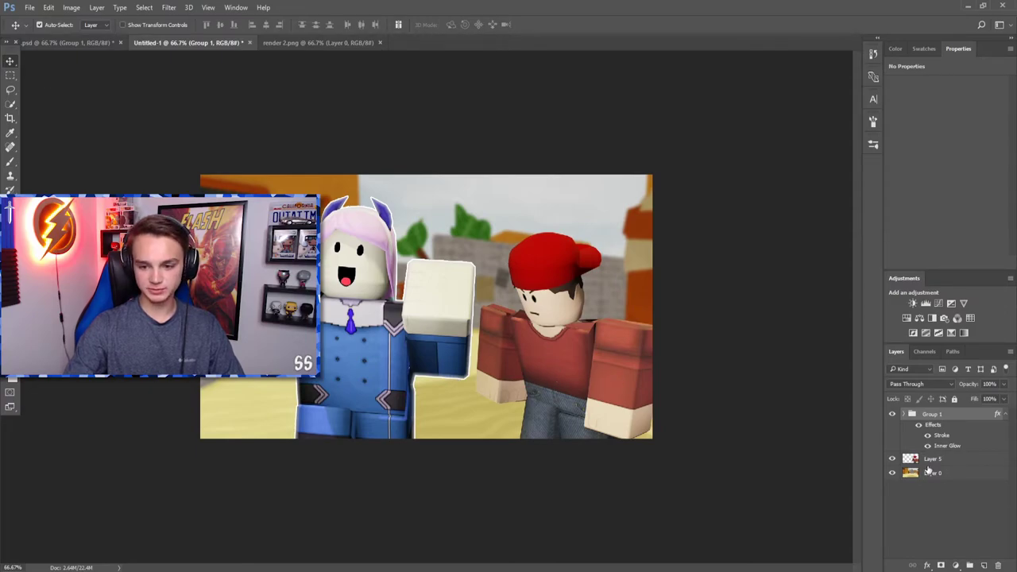
Copy Group 1's layer style and paste it onto the red-capped character's layer, comparing the image with and without it.
{"action": "right_click", "coordinate": [933, 419]}
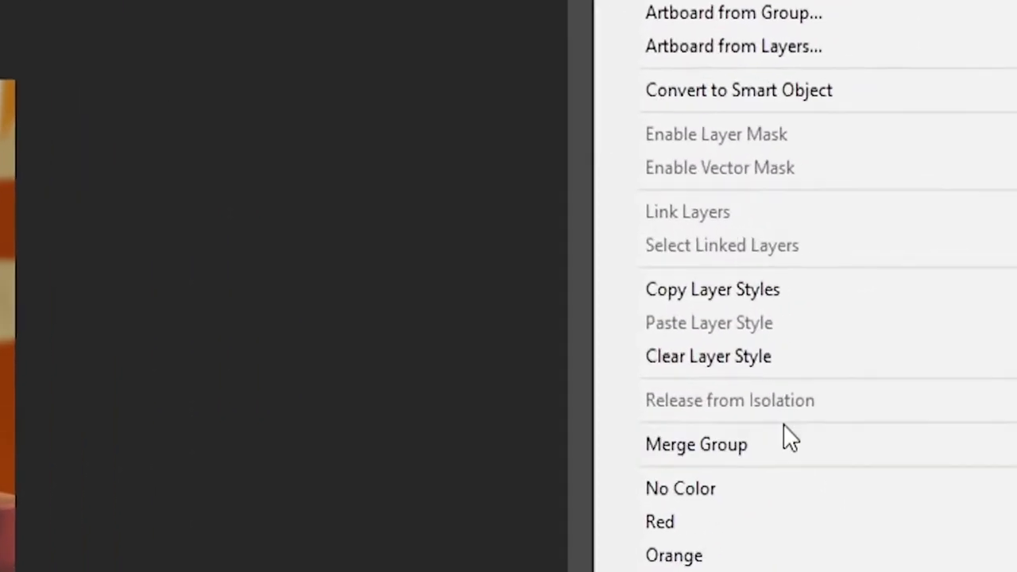
{"action": "left_click", "coordinate": [763, 296]}
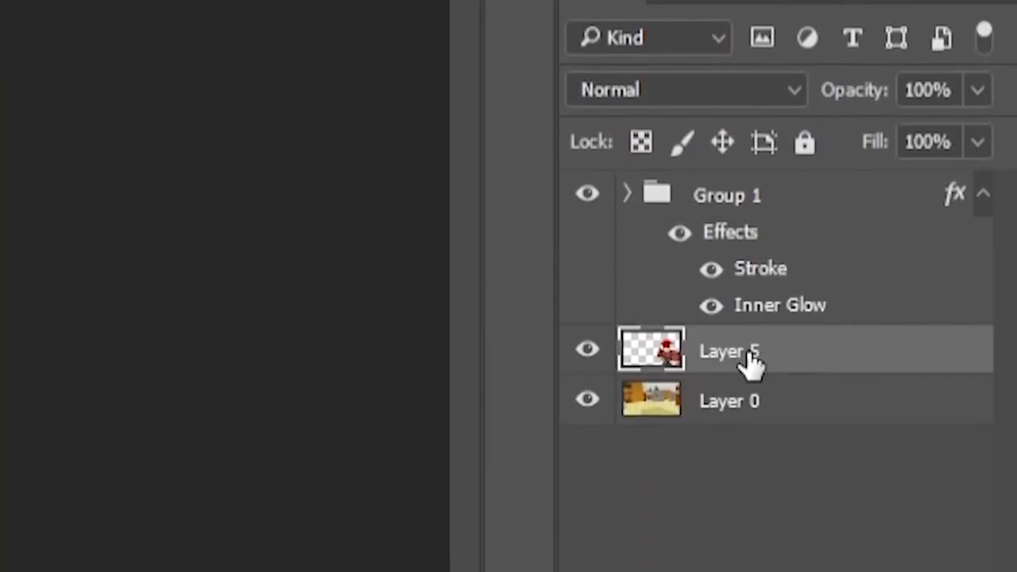
{"action": "right_click", "coordinate": [752, 364]}
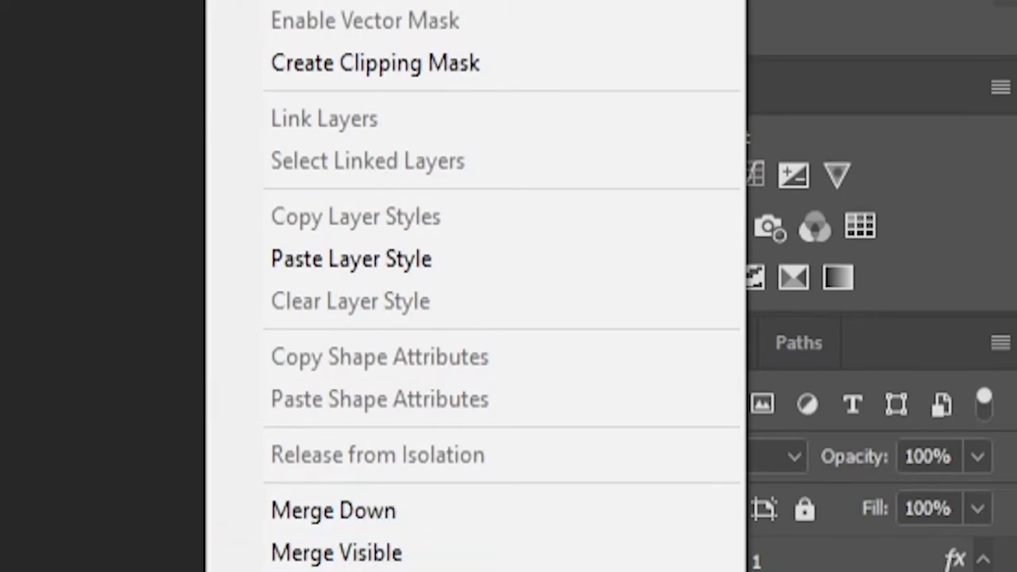
{"action": "left_click", "coordinate": [477, 268]}
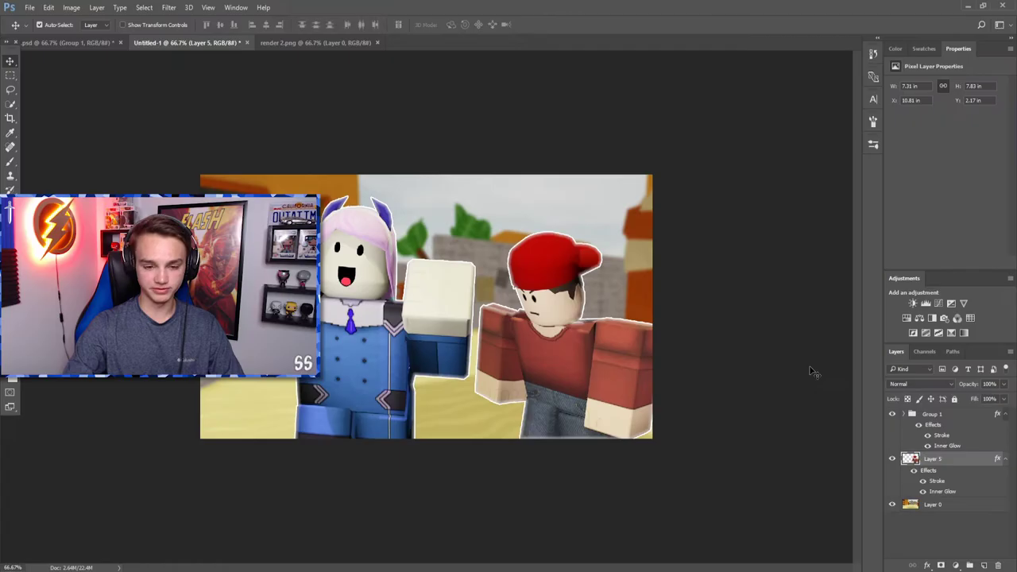
{"action": "key", "text": "ctrl+z"}
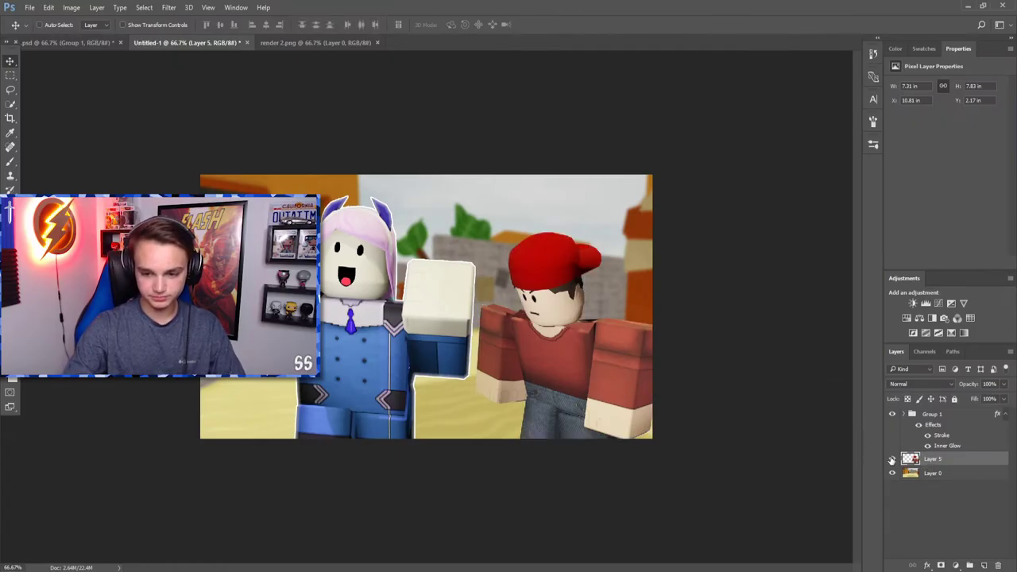
{"action": "key", "text": "ctrl+z"}
Apply Brightness/Contrast to the red-capped character's layer with brightness 15 and contrast -2.
{"action": "left_click", "coordinate": [72, 8]}
{"action": "mouse_move", "coordinate": [87, 35]}
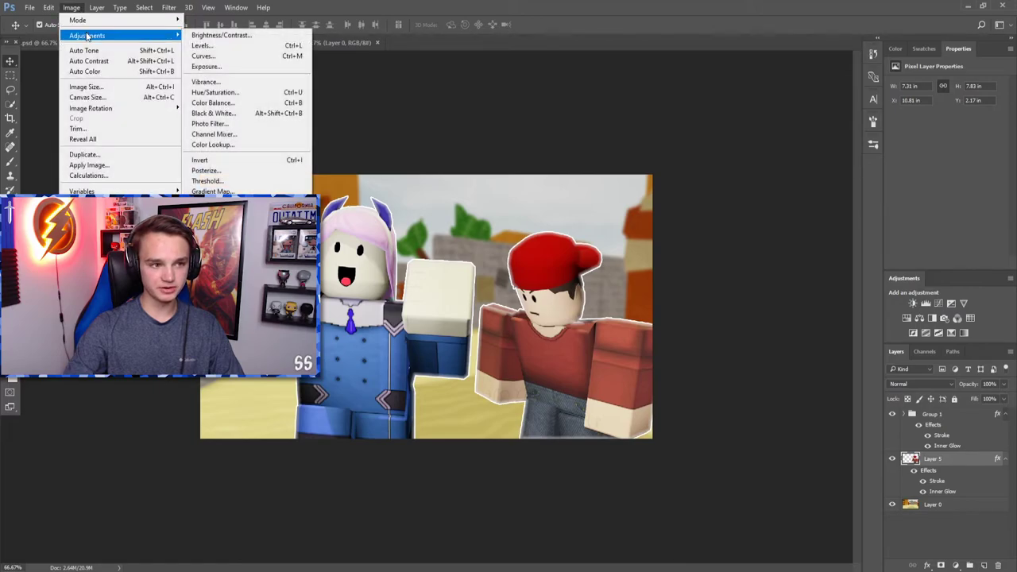
{"action": "left_click", "coordinate": [211, 35]}
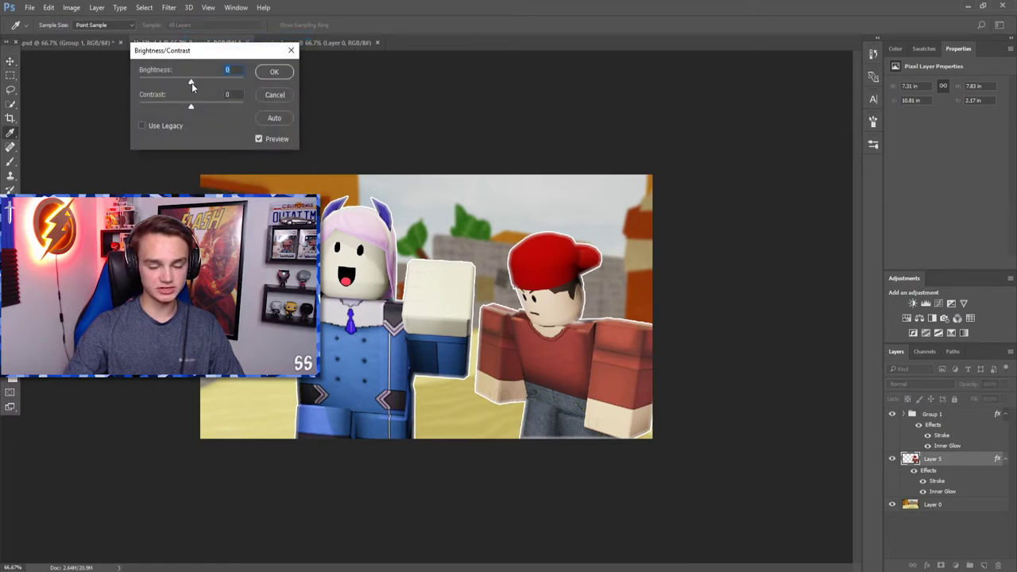
{"action": "left_click_drag", "start_coordinate": [191, 83], "coordinate": [189, 109]}
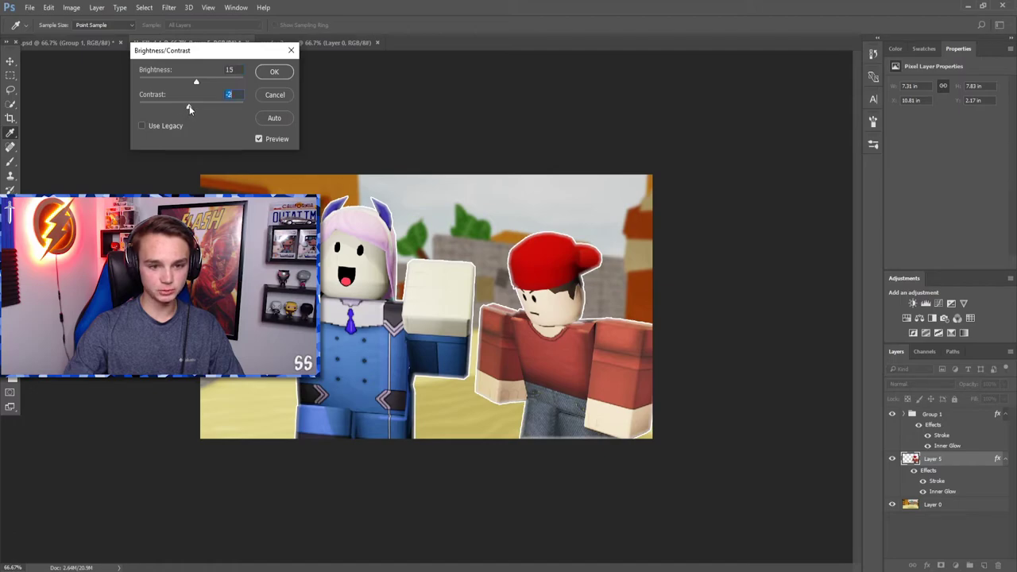
{"action": "left_click", "coordinate": [275, 72]}
Apply an Exposure adjustment of about +0.21 to the red-capped character's layer.
{"action": "left_click", "coordinate": [72, 8]}
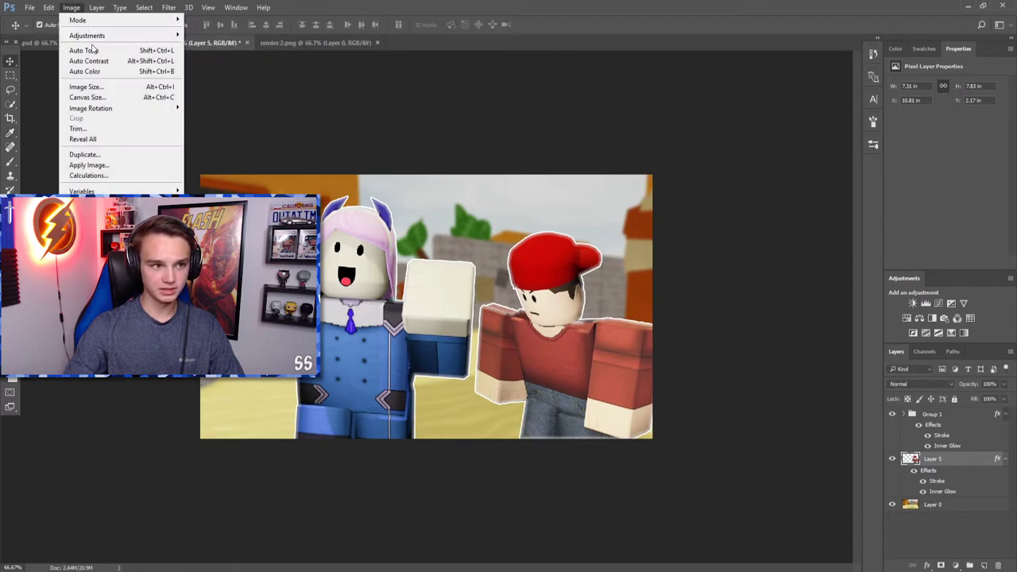
{"action": "mouse_move", "coordinate": [104, 35]}
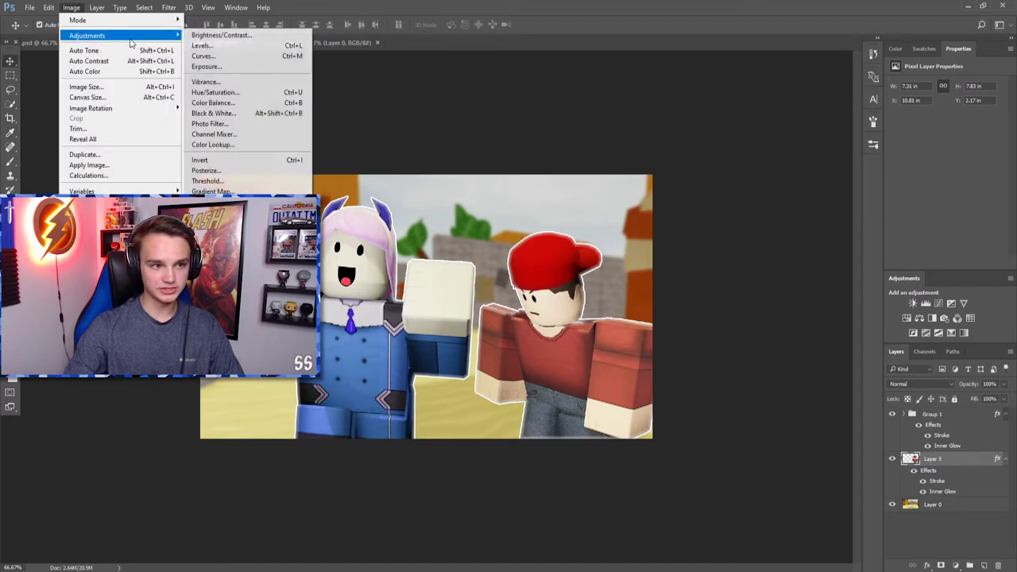
{"action": "left_click", "coordinate": [228, 69]}
{"action": "left_click_drag", "start_coordinate": [634, 150], "coordinate": [637, 151]}
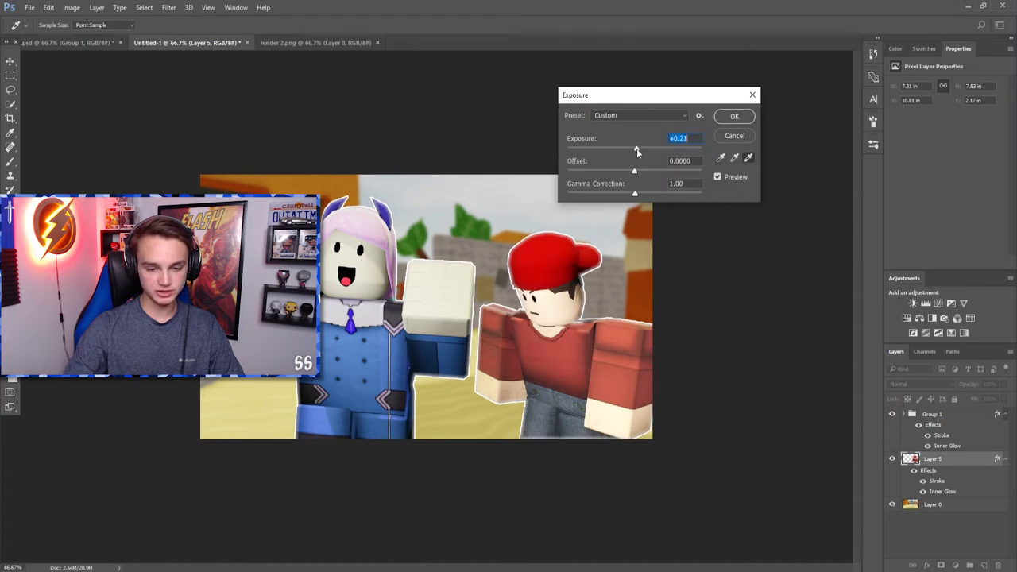
{"action": "left_click", "coordinate": [734, 116]}
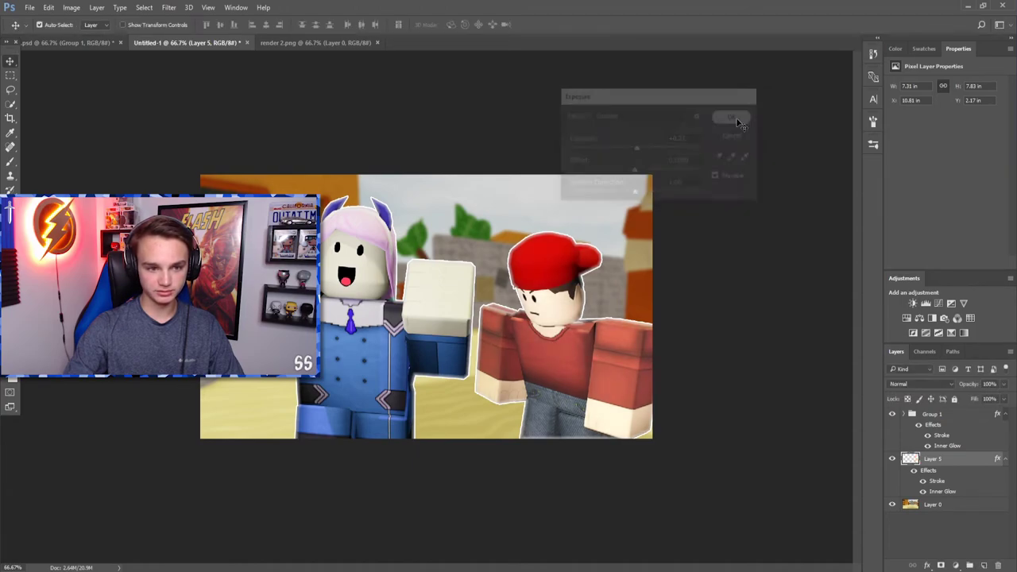
Turn off the Stroke effect on the red-capped character's layer, keeping its Inner Glow.
{"action": "left_click", "coordinate": [930, 566]}
{"action": "left_click", "coordinate": [923, 477]}
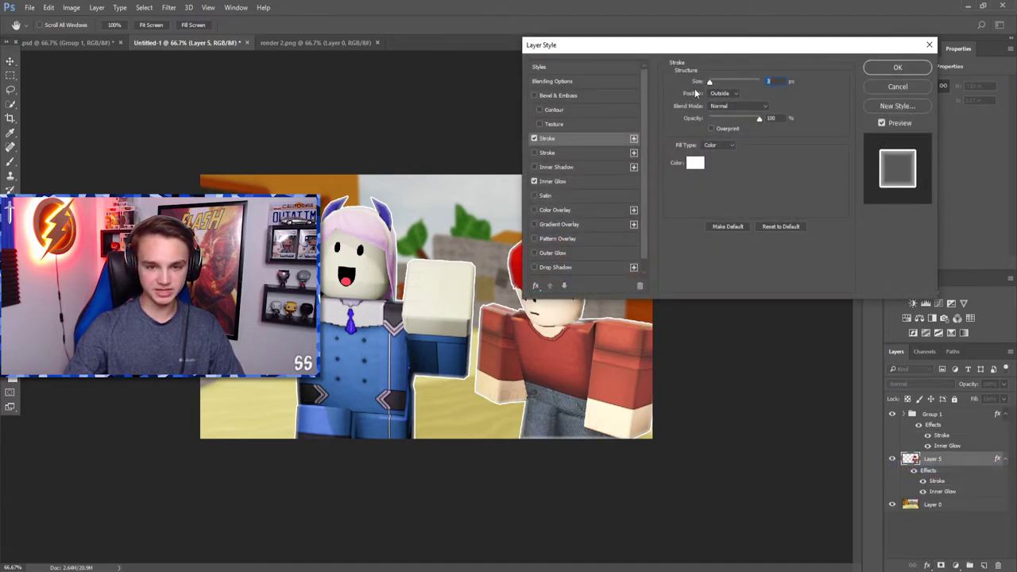
{"action": "left_click", "coordinate": [535, 139]}
{"action": "left_click_drag", "start_coordinate": [722, 51], "coordinate": [196, 39]}
{"action": "left_click", "coordinate": [345, 52]}
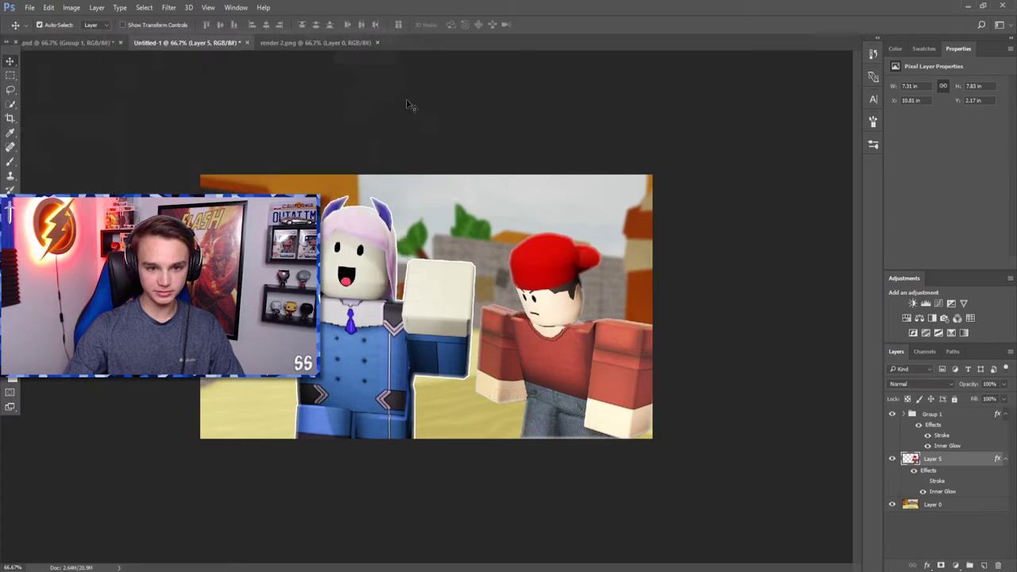
Turn off the Stroke effect on Group 1, keeping its Inner Glow.
{"action": "left_click", "coordinate": [922, 414]}
{"action": "left_click", "coordinate": [926, 566]}
{"action": "left_click", "coordinate": [922, 461]}
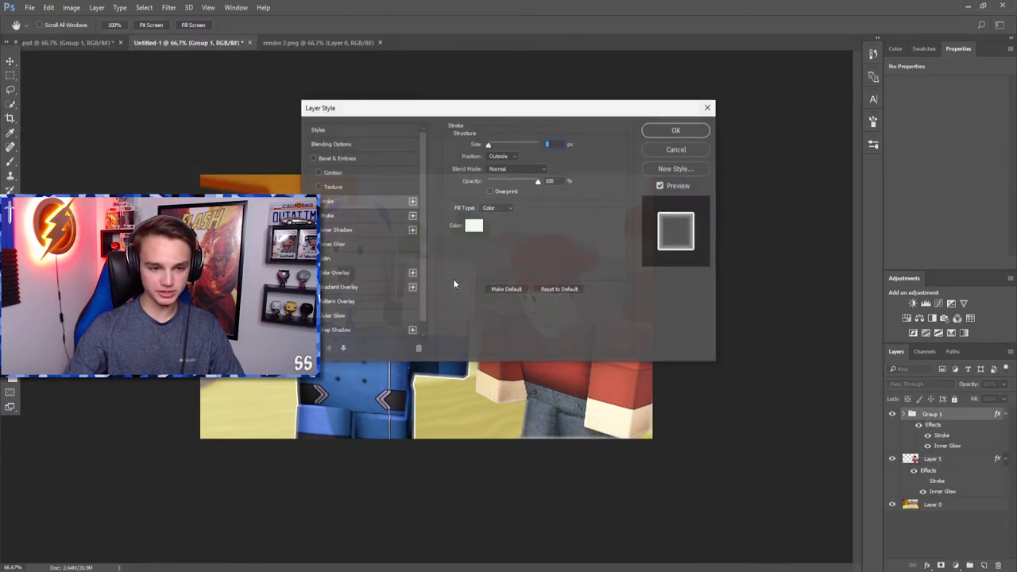
{"action": "left_click", "coordinate": [313, 201]}
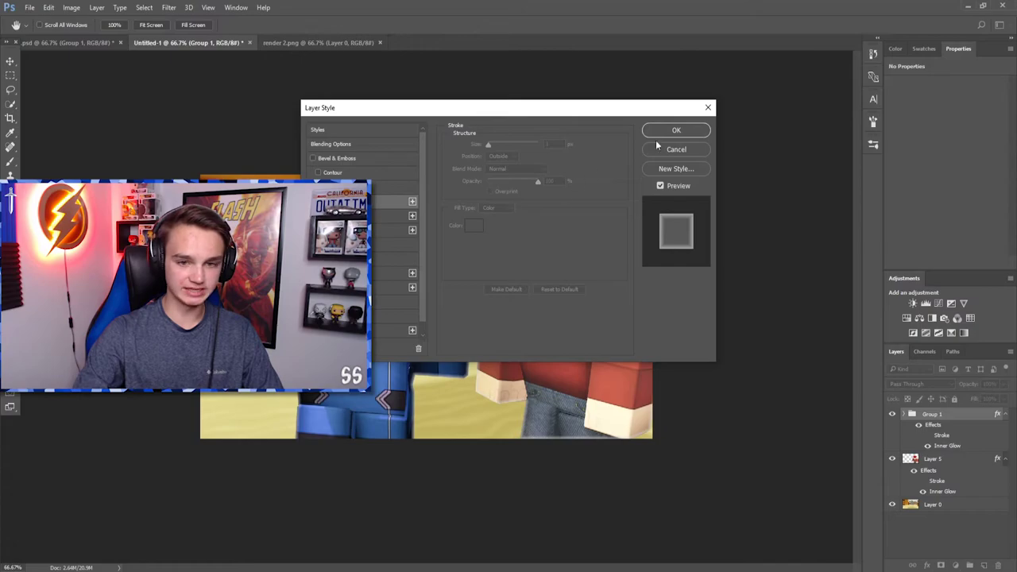
{"action": "left_click", "coordinate": [674, 131]}
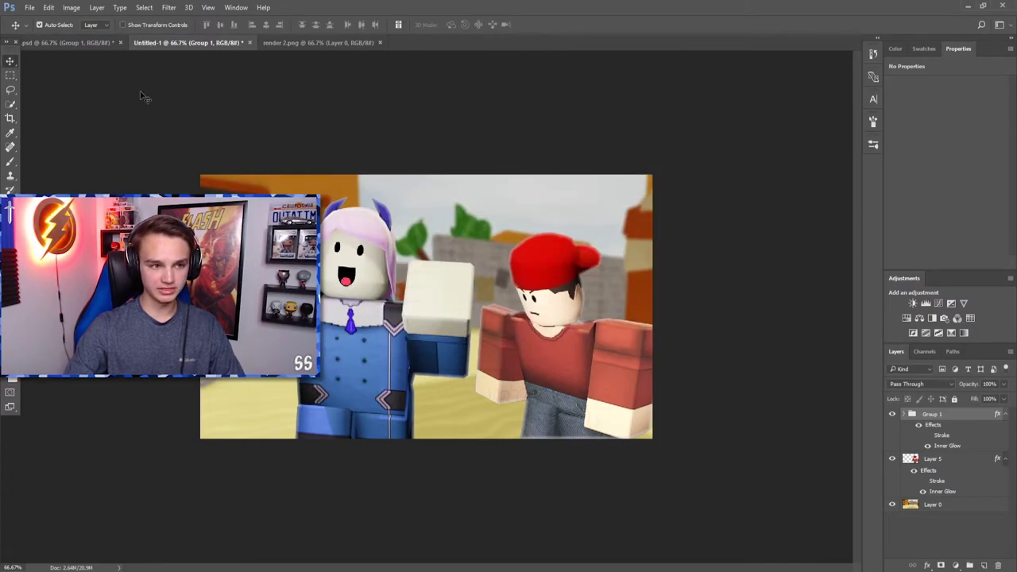
Compare the Untitled-1 composition with the finished Roblox thumbnail in the other document.
{"action": "left_click", "coordinate": [67, 42]}
{"action": "left_click", "coordinate": [210, 43]}
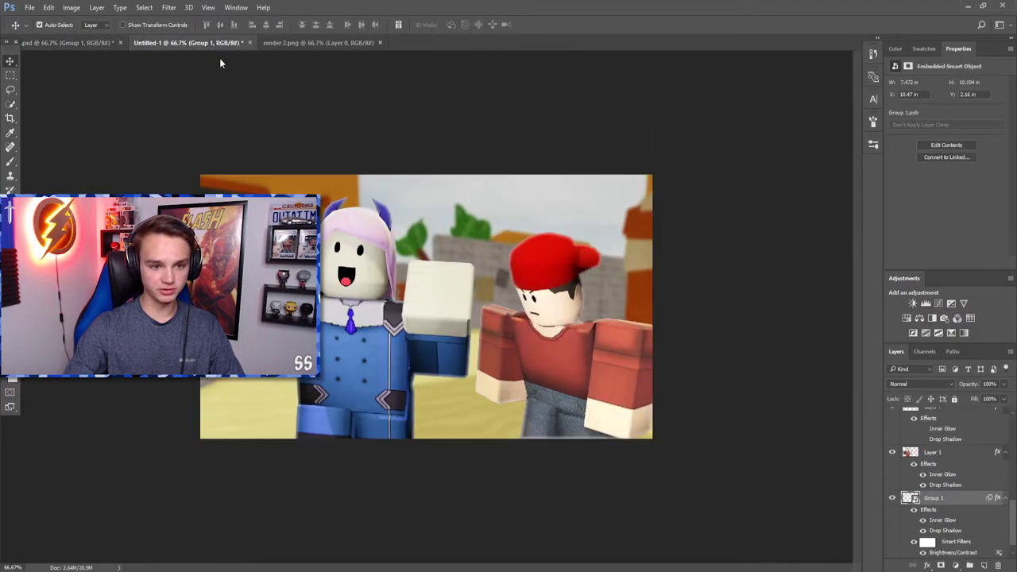
{"action": "left_click", "coordinate": [83, 41]}
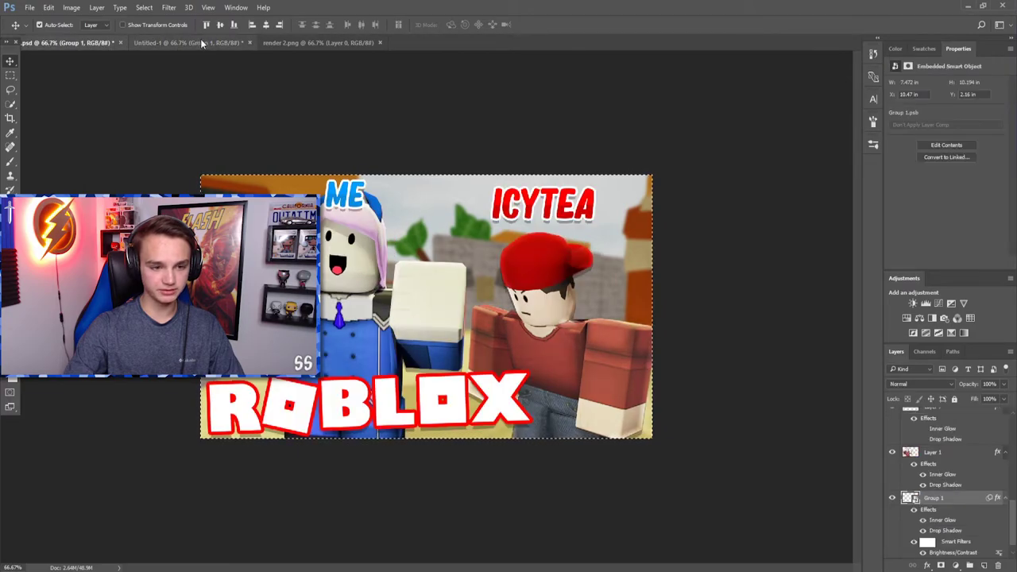
{"action": "left_click", "coordinate": [184, 44]}
{"action": "left_click", "coordinate": [78, 43]}
{"action": "left_click", "coordinate": [211, 42]}
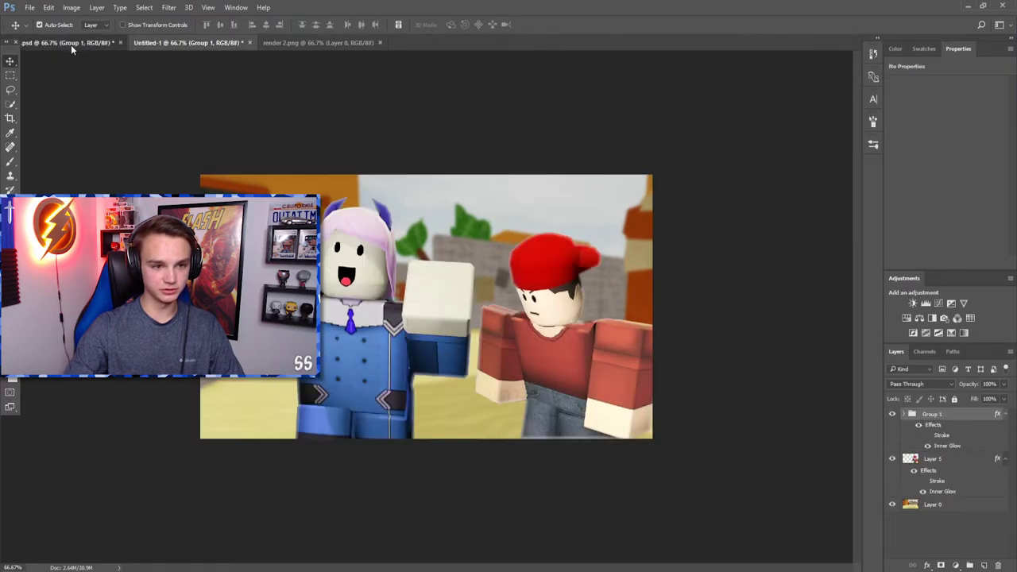
Check the Untitled-1 composition once more against the finished example thumbnail.
{"action": "left_click", "coordinate": [71, 45]}
{"action": "left_click", "coordinate": [184, 39]}
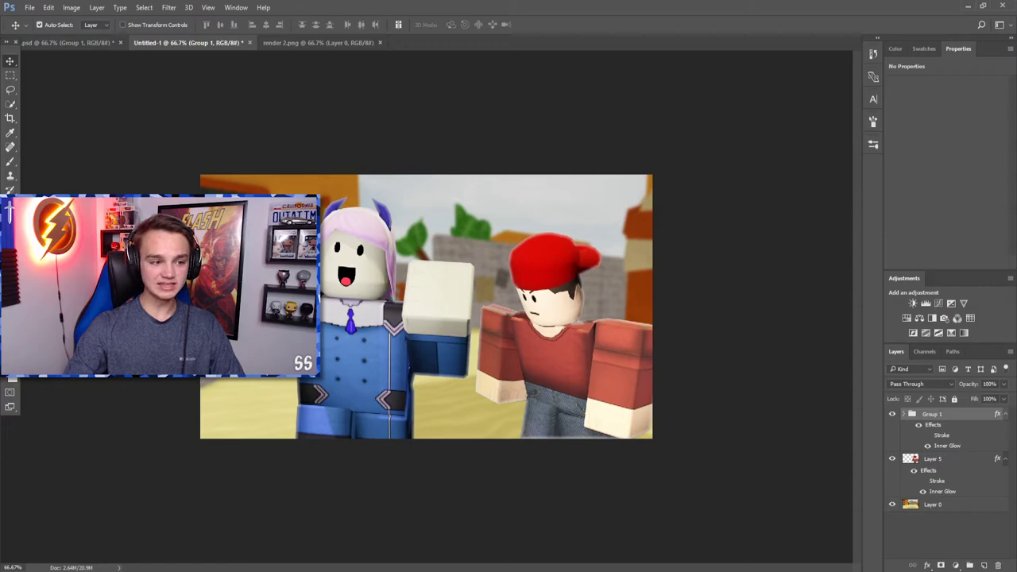
{"action": "left_click", "coordinate": [86, 45]}
{"action": "left_click", "coordinate": [183, 43]}
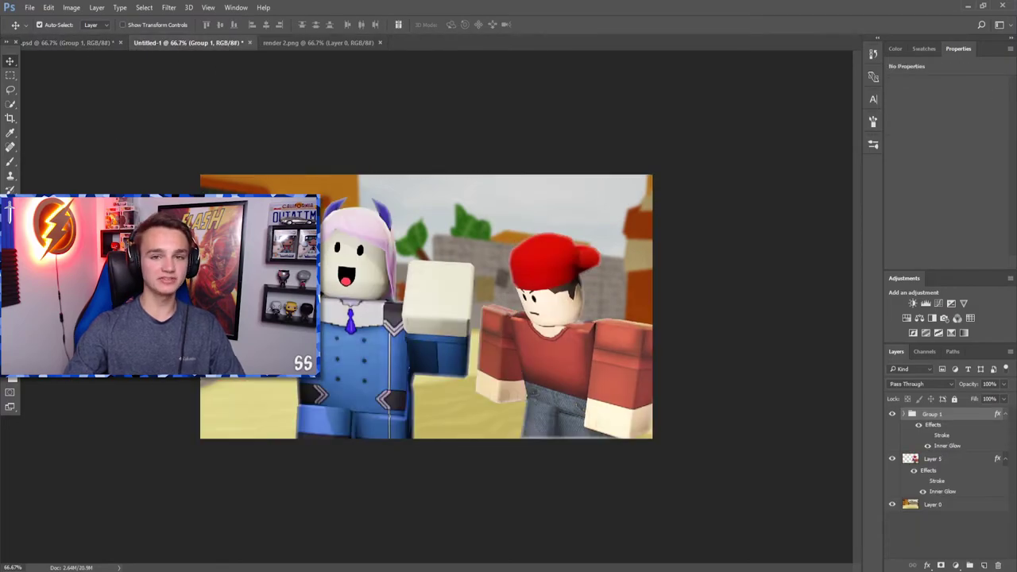
Add the text "ICYTEA" in a text box above the red-capped character and enlarge it to 108 pt.
{"action": "key", "text": "t"}
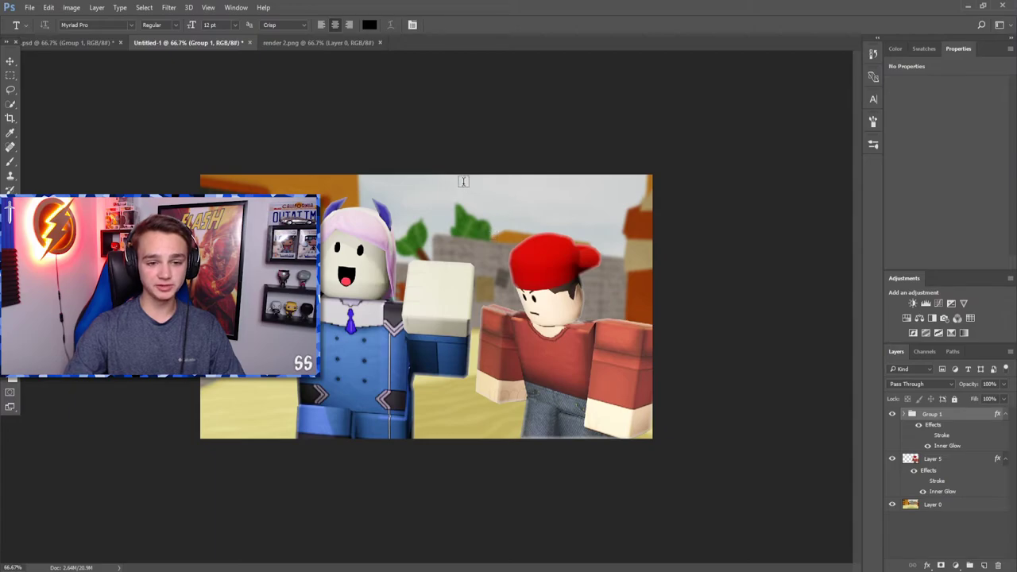
{"action": "left_click_drag", "start_coordinate": [464, 184], "coordinate": [625, 219]}
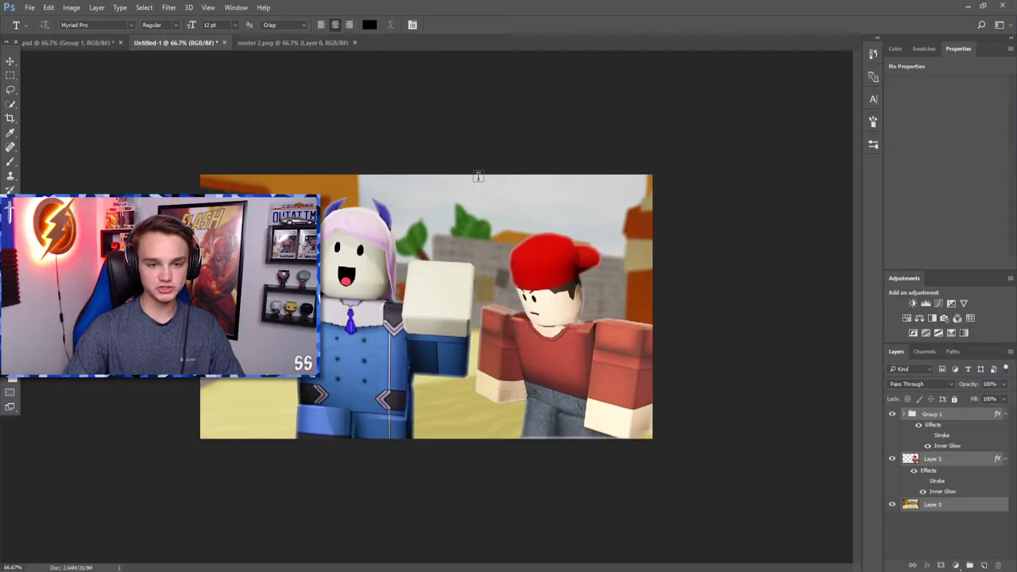
{"action": "left_click_drag", "start_coordinate": [474, 185], "coordinate": [634, 221]}
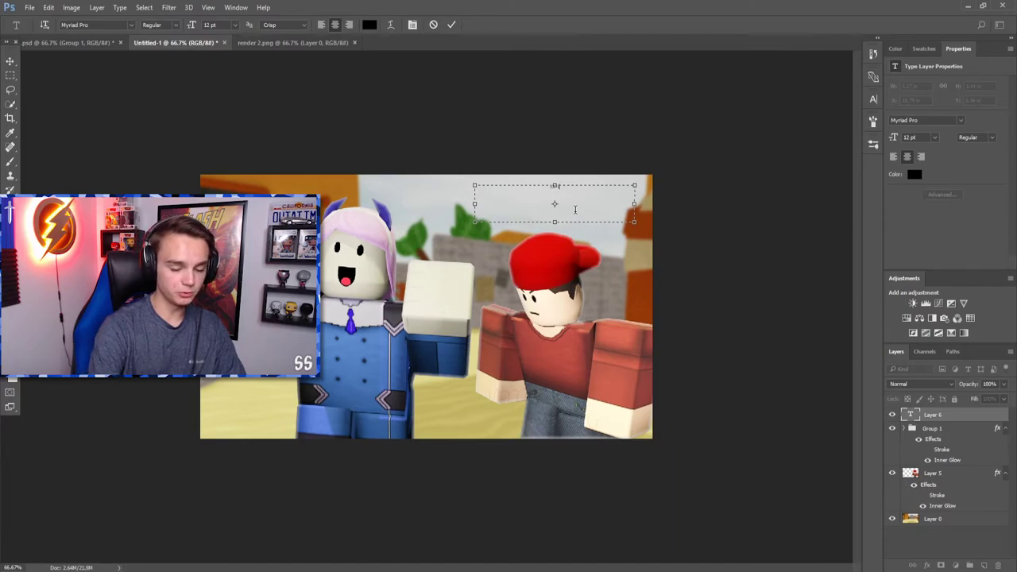
{"action": "type", "text": "EXTRA"}
{"action": "key", "text": "ctrl+a"}
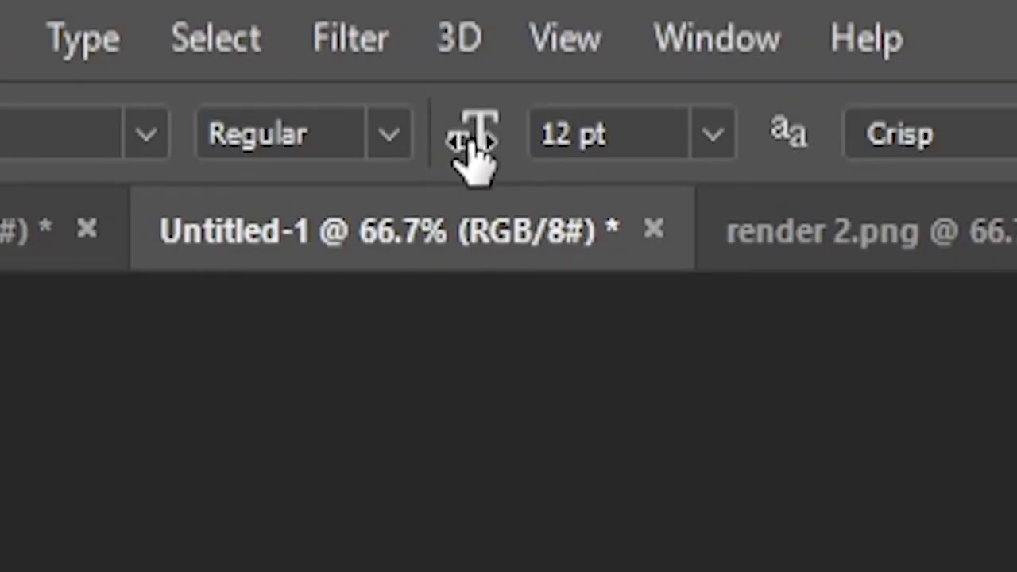
{"action": "left_click_drag", "start_coordinate": [191, 26], "coordinate": [206, 27]}
{"action": "left_click_drag", "start_coordinate": [564, 147], "coordinate": [688, 146]}
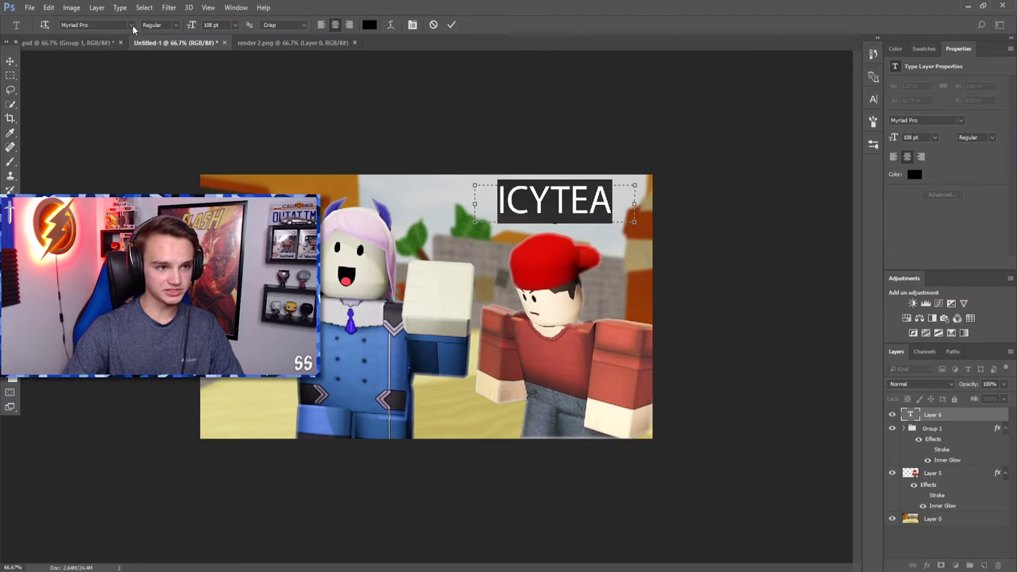
Set the "ICYTEA" text's font to Magic Dreams and commit the text.
{"action": "left_click", "coordinate": [131, 25]}
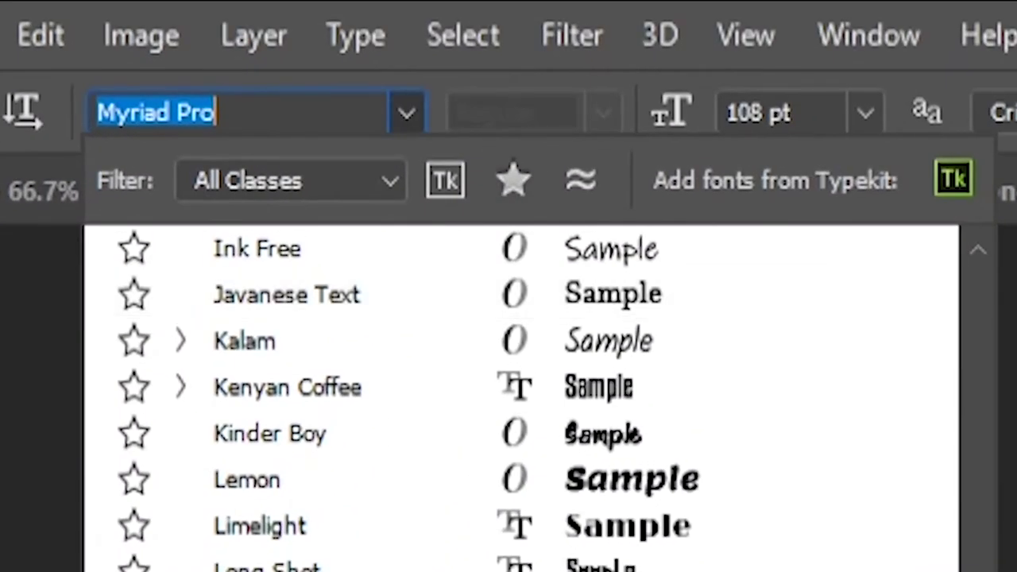
{"action": "left_click", "coordinate": [472, 334]}
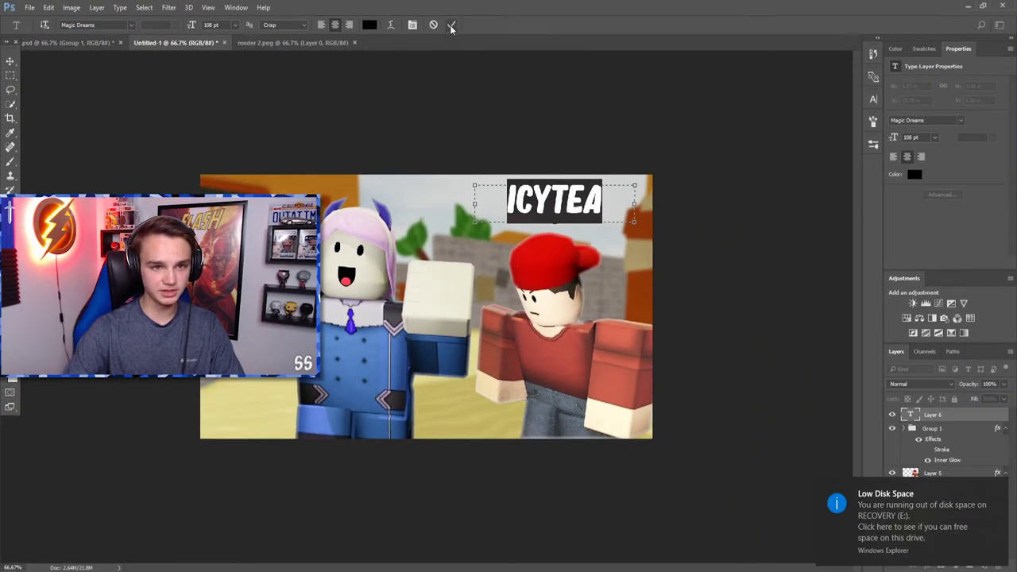
{"action": "left_click", "coordinate": [451, 25]}
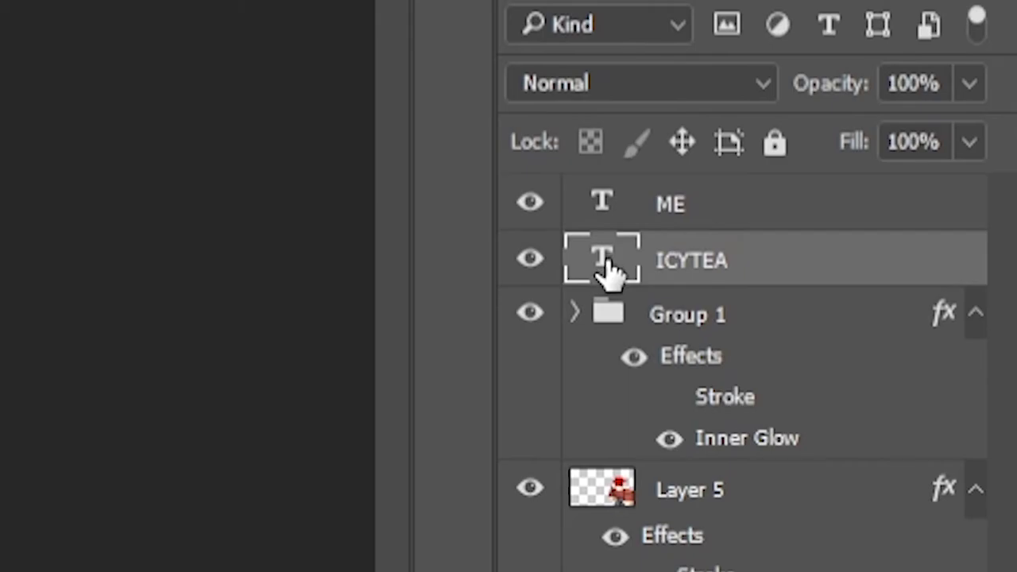
Add a Gradient Overlay to the ICYTEA text layer and set the gradient's grey stop to ff0000.
{"action": "left_click", "coordinate": [682, 532]}
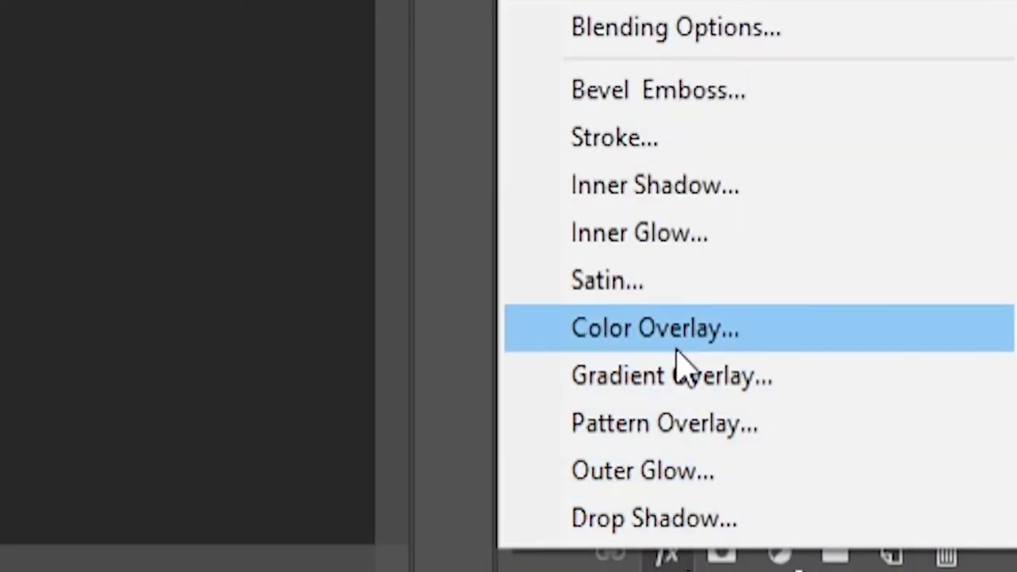
{"action": "left_click", "coordinate": [674, 410]}
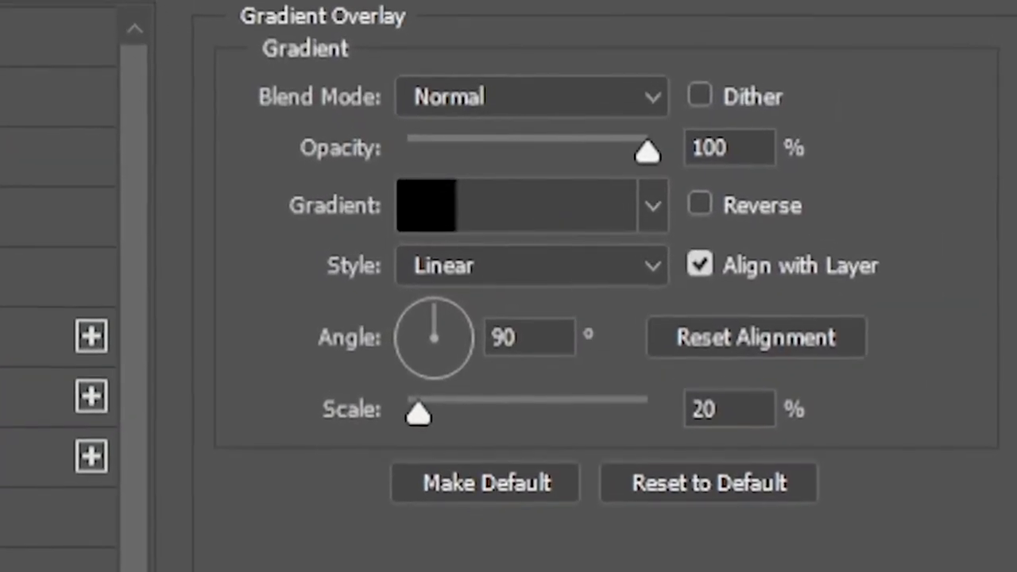
{"action": "left_click", "coordinate": [527, 163]}
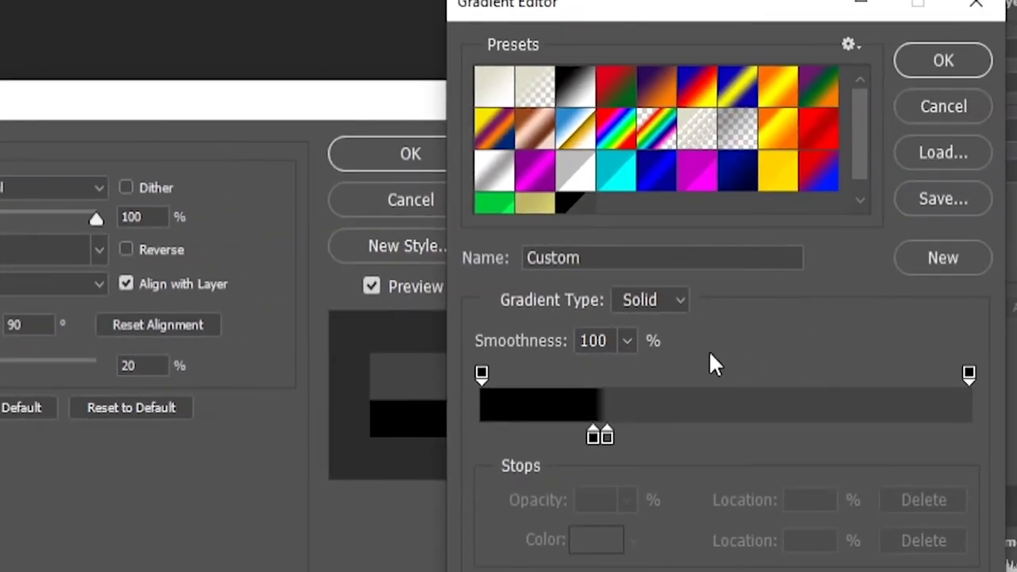
{"action": "left_click", "coordinate": [609, 437]}
{"action": "left_click", "coordinate": [595, 539]}
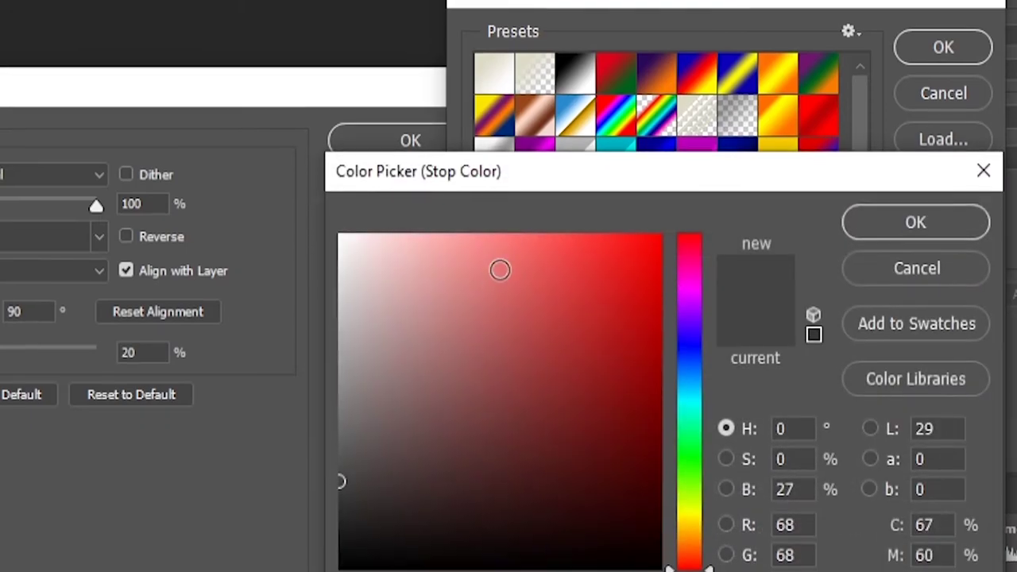
{"action": "type", "text": "ff0000"}
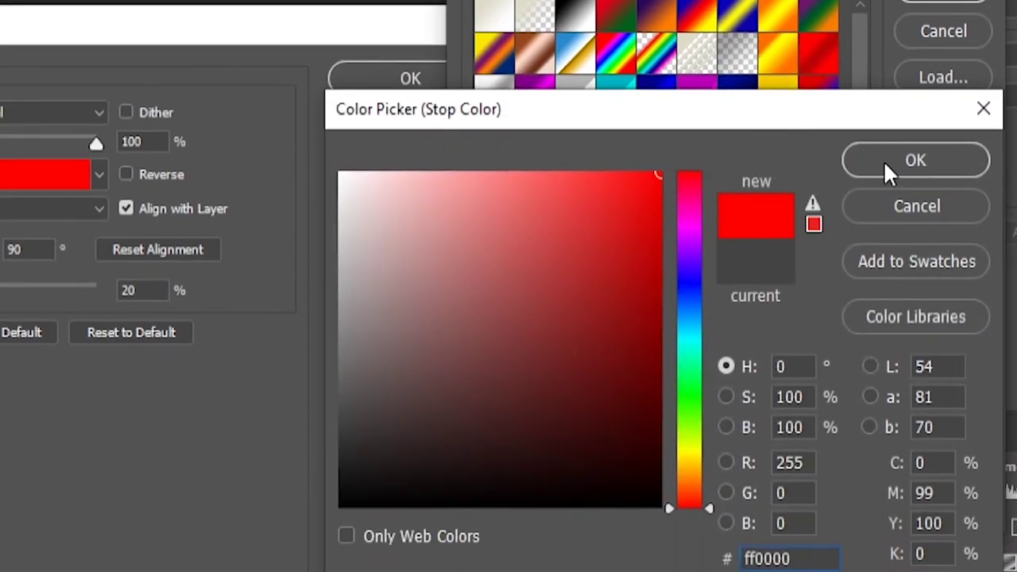
{"action": "left_click", "coordinate": [886, 163]}
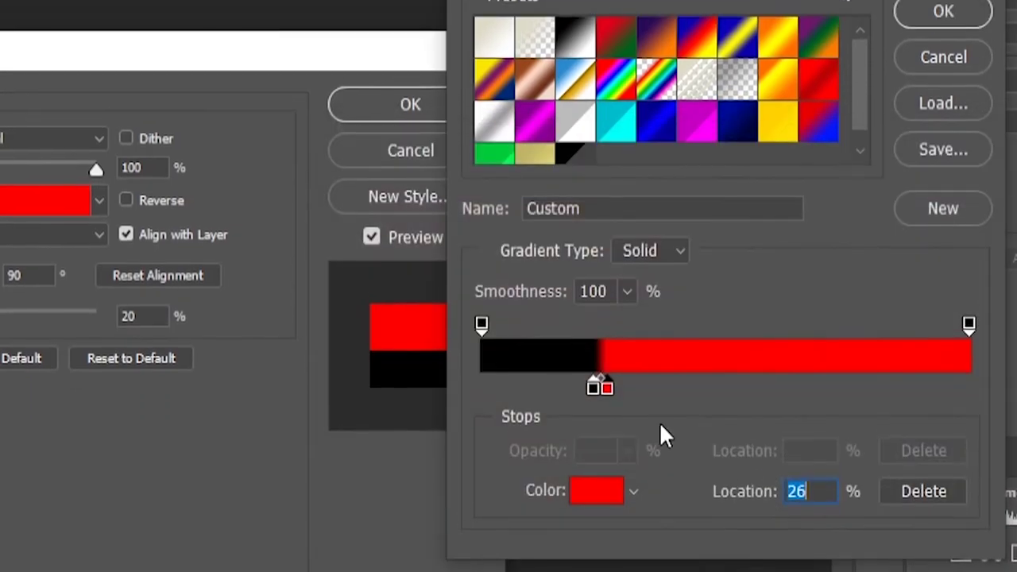
Move the gradient's black stop to the 21% location and recolor it to dark red a70000.
{"action": "left_click_drag", "start_coordinate": [592, 430], "coordinate": [585, 430]}
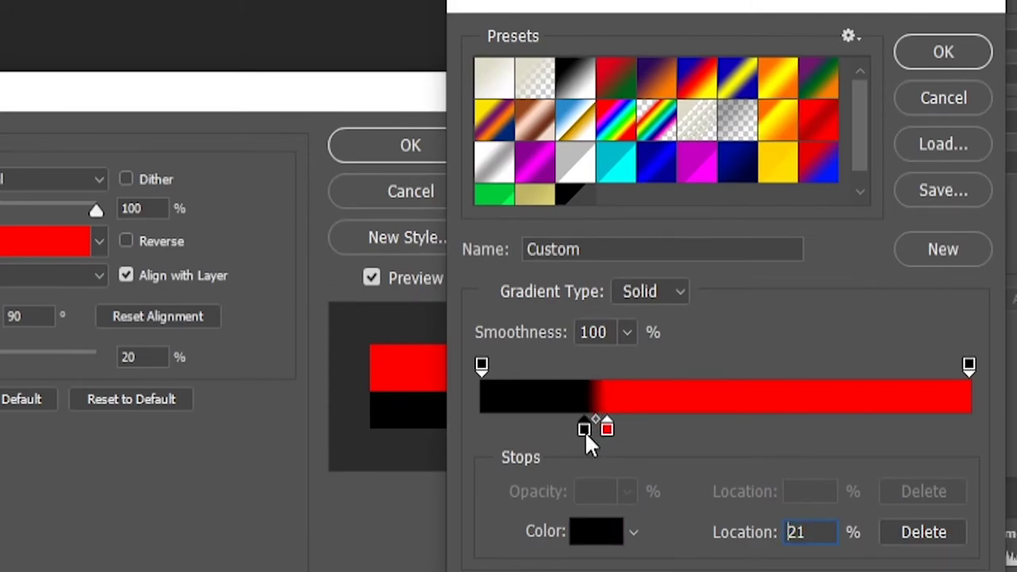
{"action": "left_click", "coordinate": [589, 540]}
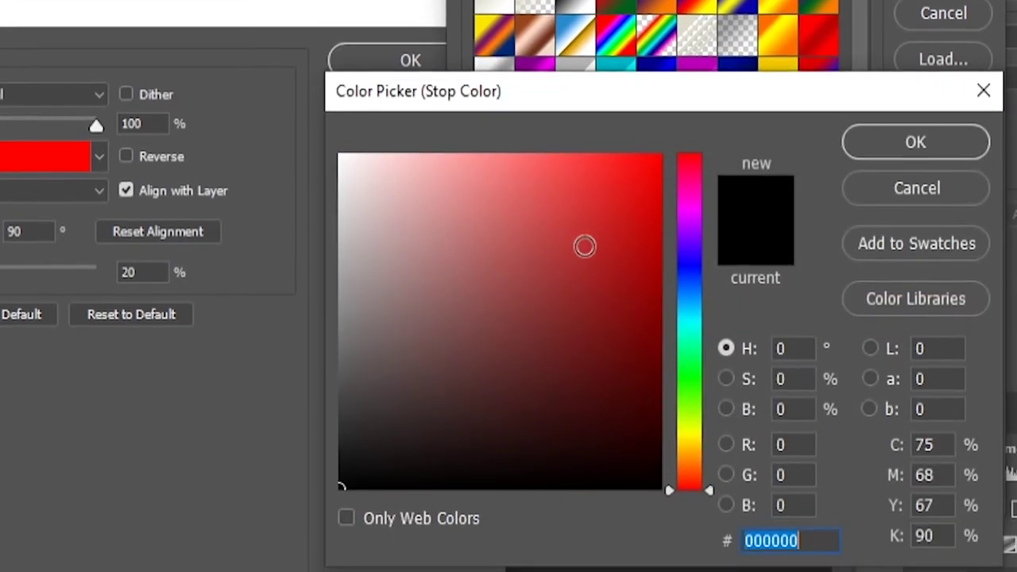
{"action": "left_click", "coordinate": [634, 348]}
{"action": "left_click_drag", "start_coordinate": [633, 348], "coordinate": [695, 359]}
{"action": "left_click_drag", "start_coordinate": [714, 277], "coordinate": [723, 269]}
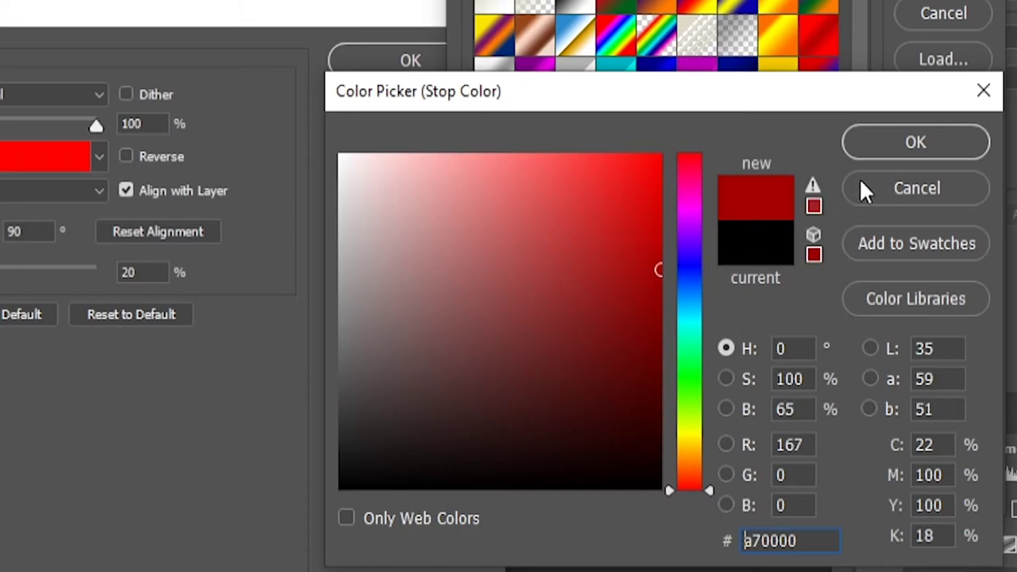
{"action": "left_click", "coordinate": [886, 148]}
{"action": "left_click", "coordinate": [935, 37]}
Brighten the gradient's dark red stop to c00000 and set the Gradient Overlay scale to 10%.
{"action": "left_click_drag", "start_coordinate": [246, 12], "coordinate": [0, 0]}
{"action": "left_click_drag", "start_coordinate": [16, 70], "coordinate": [0, 0]}
{"action": "left_click", "coordinate": [424, 61]}
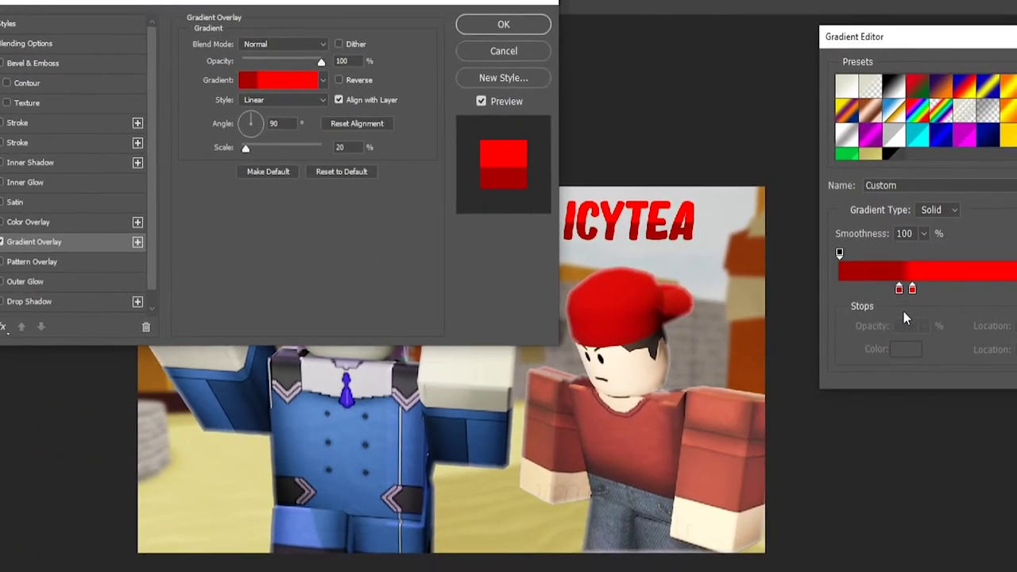
{"action": "left_click", "coordinate": [835, 290]}
{"action": "left_click", "coordinate": [833, 347]}
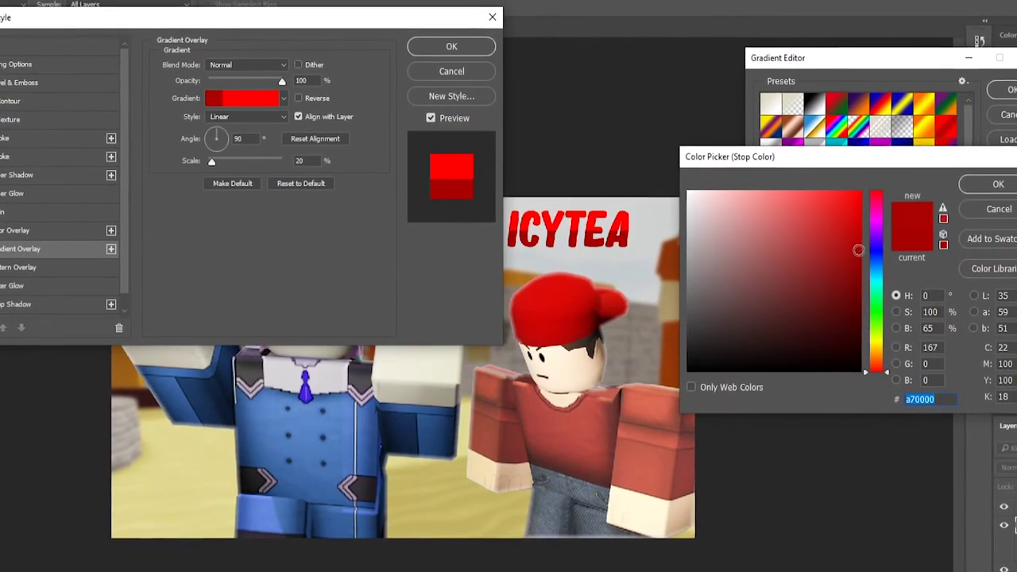
{"action": "left_click", "coordinate": [863, 234]}
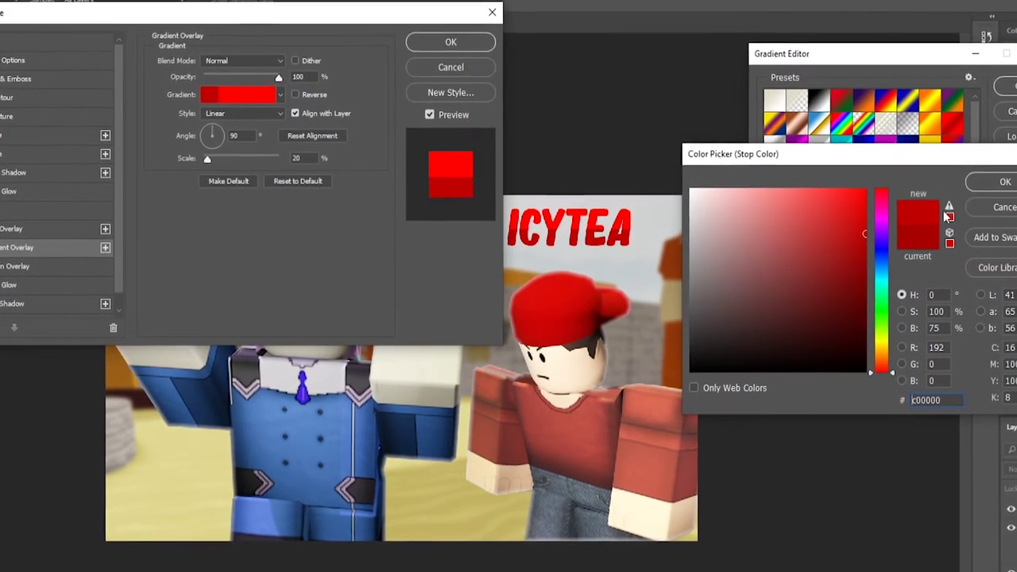
{"action": "left_click", "coordinate": [1000, 183]}
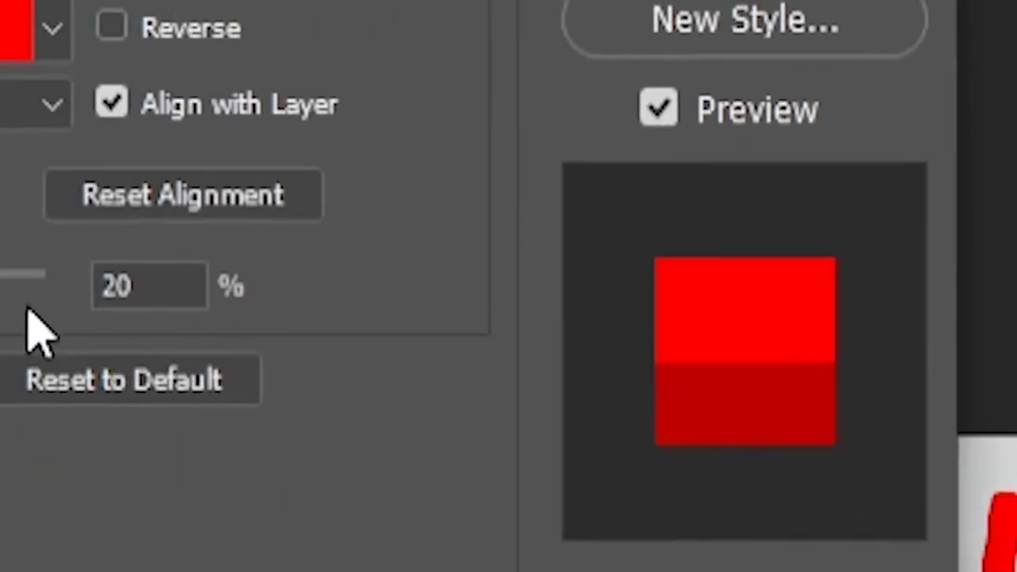
{"action": "left_click_drag", "start_coordinate": [275, 442], "coordinate": [127, 414]}
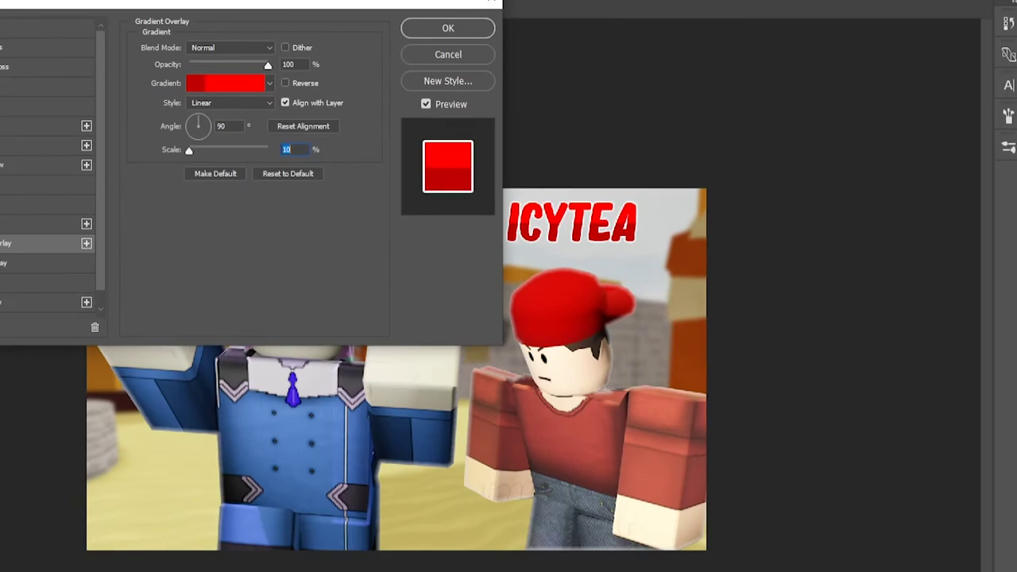
Give the ICYTEA text a white 5 px outside Stroke at 57% opacity.
{"action": "left_click", "coordinate": [12, 125]}
{"action": "left_click_drag", "start_coordinate": [279, 45], "coordinate": [283, 46]}
{"action": "left_click_drag", "start_coordinate": [348, 98], "coordinate": [316, 95]}
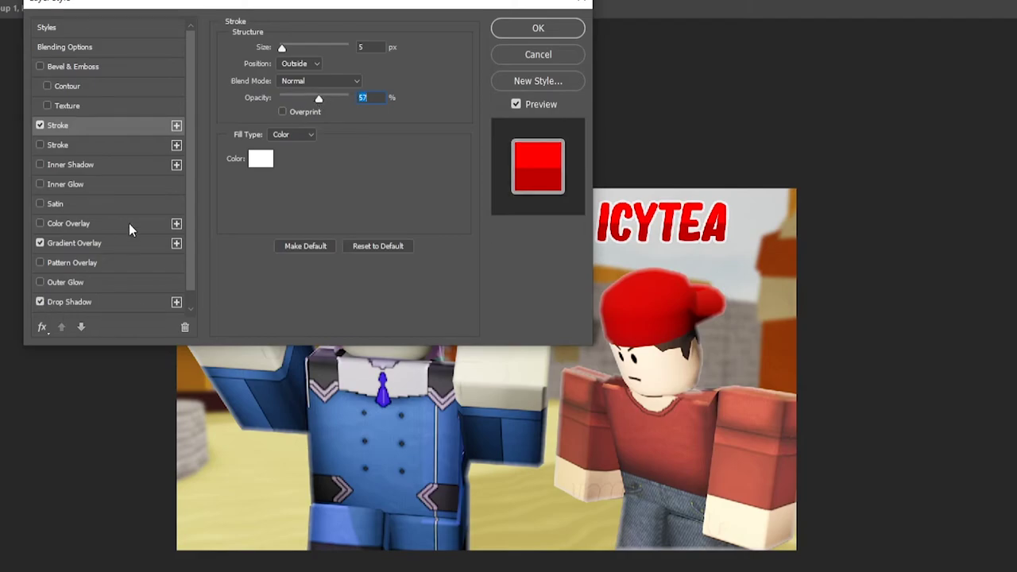
Set the ICYTEA text's Drop Shadow distance to 11 px and its spread to the maximum, and apply the layer style.
{"action": "left_click", "coordinate": [69, 302]}
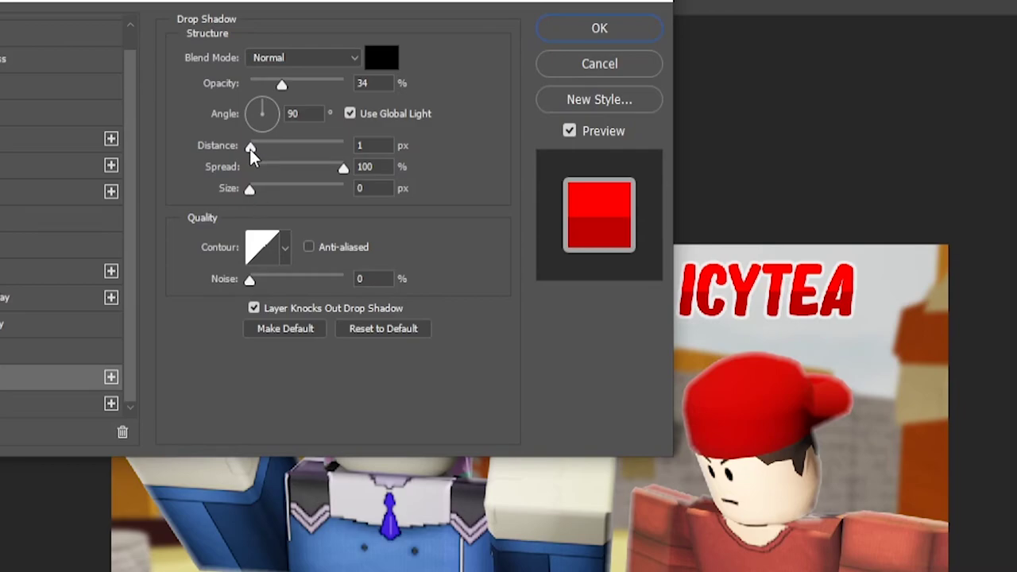
{"action": "left_click_drag", "start_coordinate": [250, 149], "coordinate": [260, 150]}
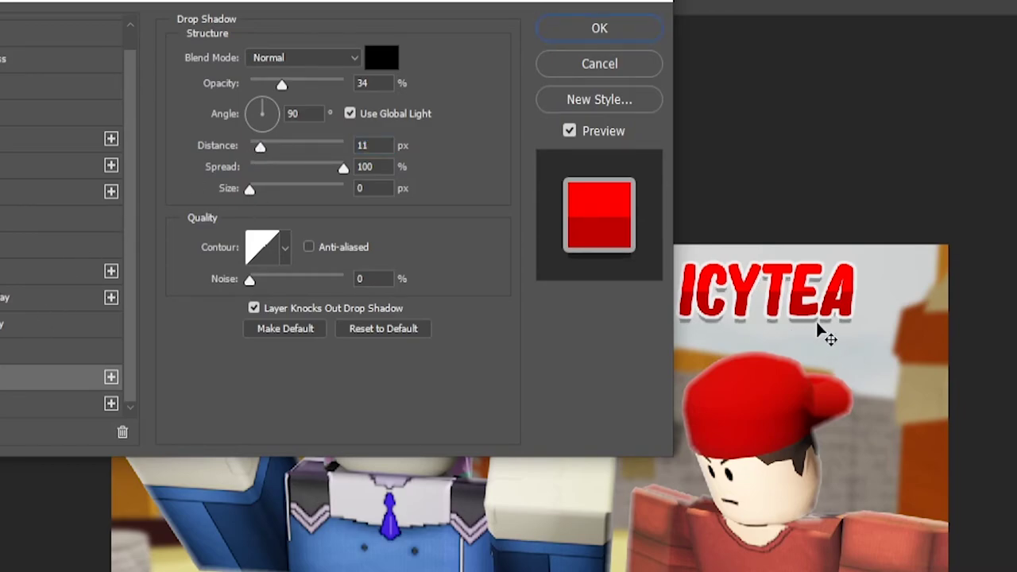
{"action": "left_click_drag", "start_coordinate": [291, 166], "coordinate": [239, 191]}
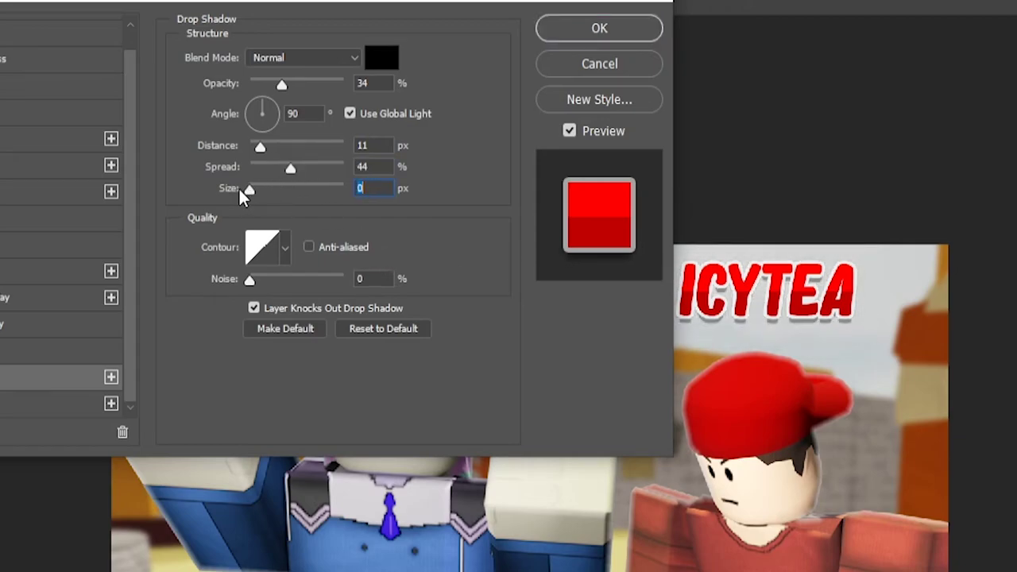
{"action": "left_click_drag", "start_coordinate": [292, 169], "coordinate": [417, 171]}
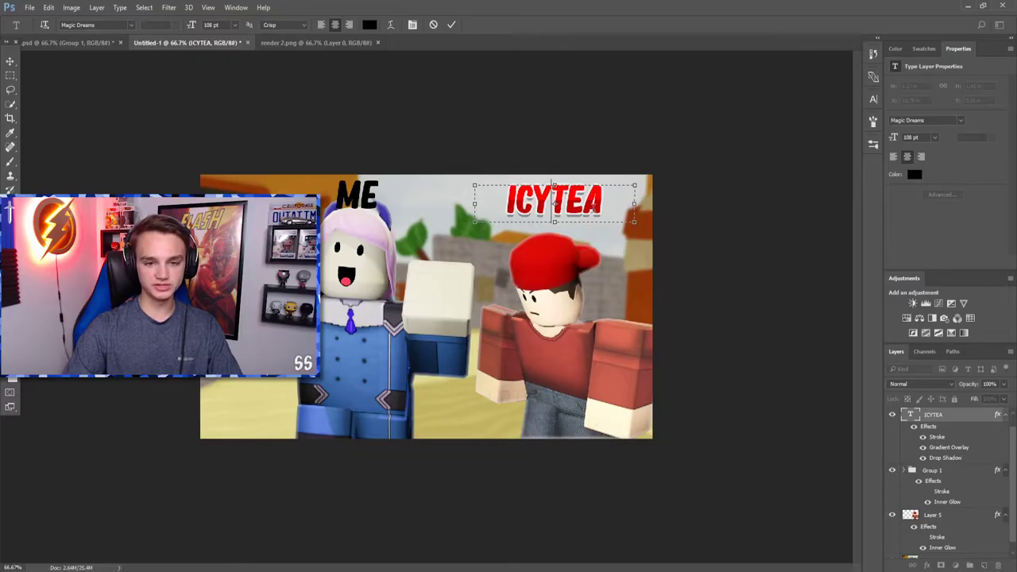
Inspect the ICYTEA text's character settings, including the Faux Italic option.
{"action": "double_click", "coordinate": [594, 213]}
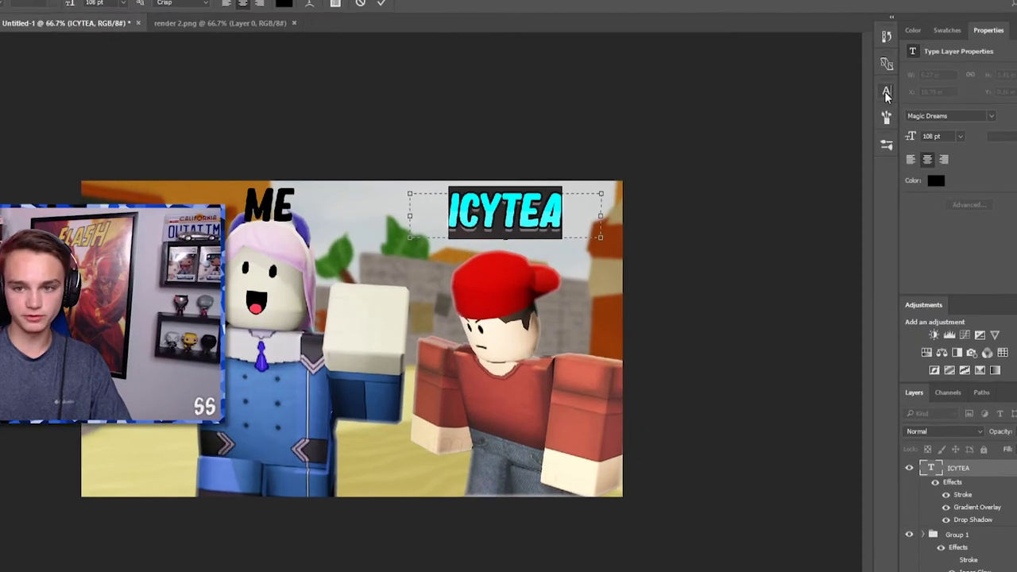
{"action": "left_click", "coordinate": [874, 100]}
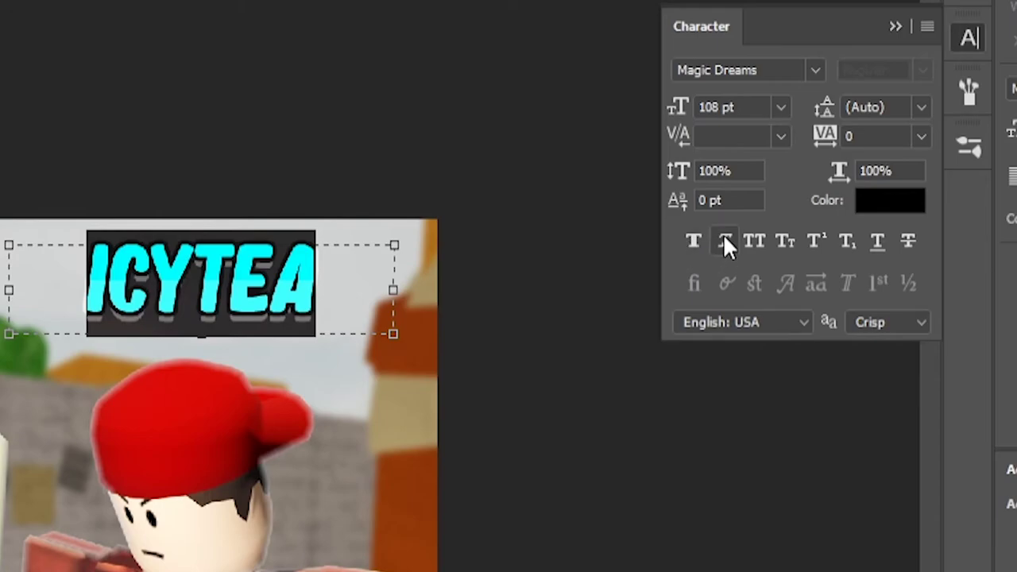
{"action": "key", "text": "ctrl+Return"}
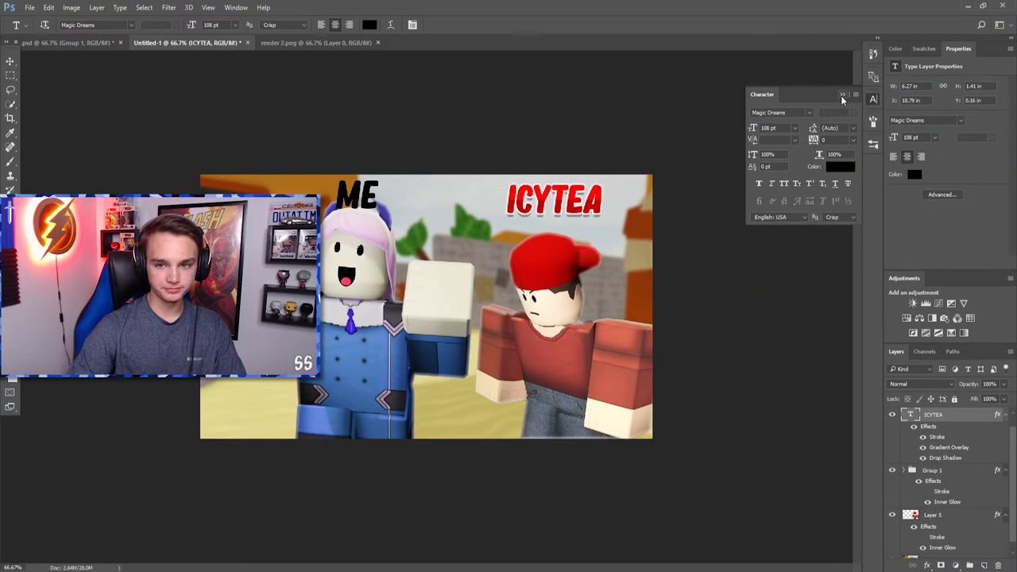
{"action": "left_click", "coordinate": [896, 26]}
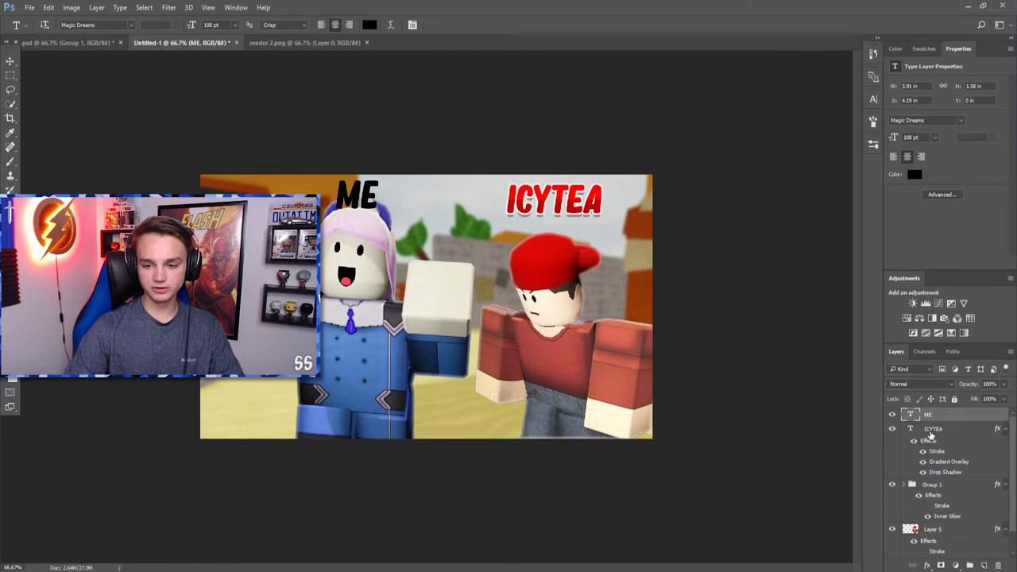
Copy the ICYTEA text's layer style onto the ME text and recolor the ME text's gradient to blue.
{"action": "right_click", "coordinate": [931, 433]}
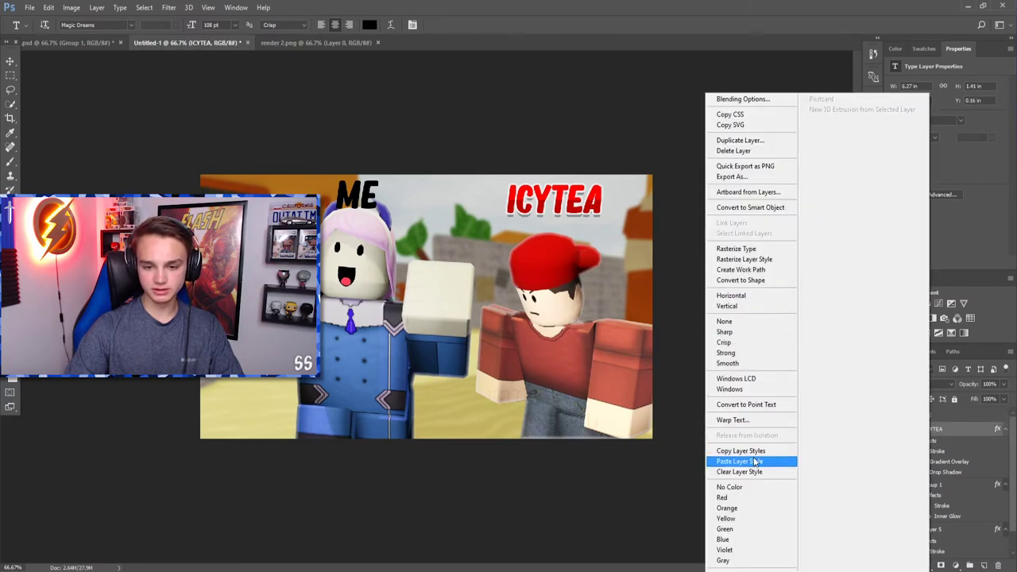
{"action": "left_click", "coordinate": [741, 451]}
{"action": "right_click", "coordinate": [927, 420]}
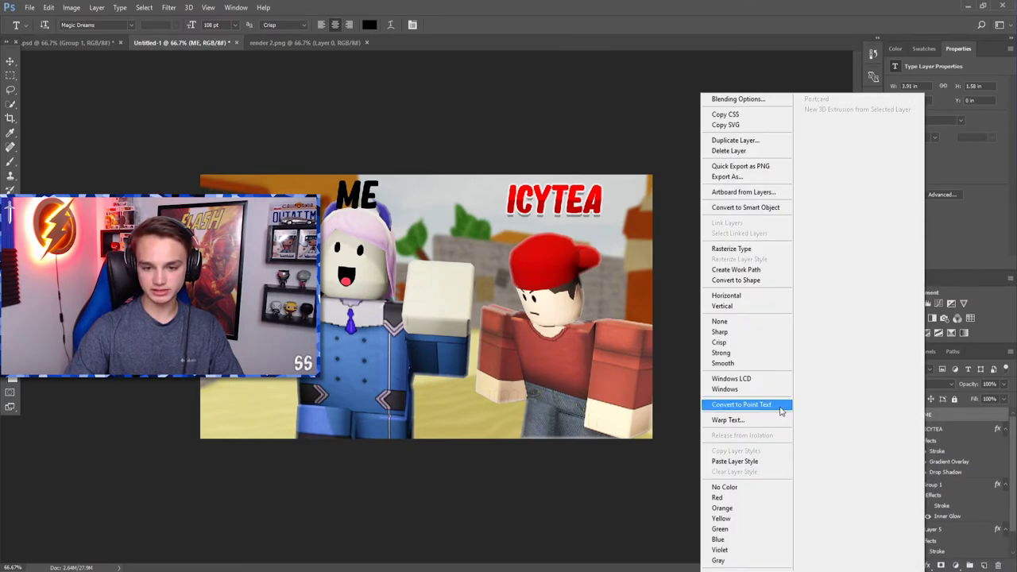
{"action": "left_click", "coordinate": [757, 462]}
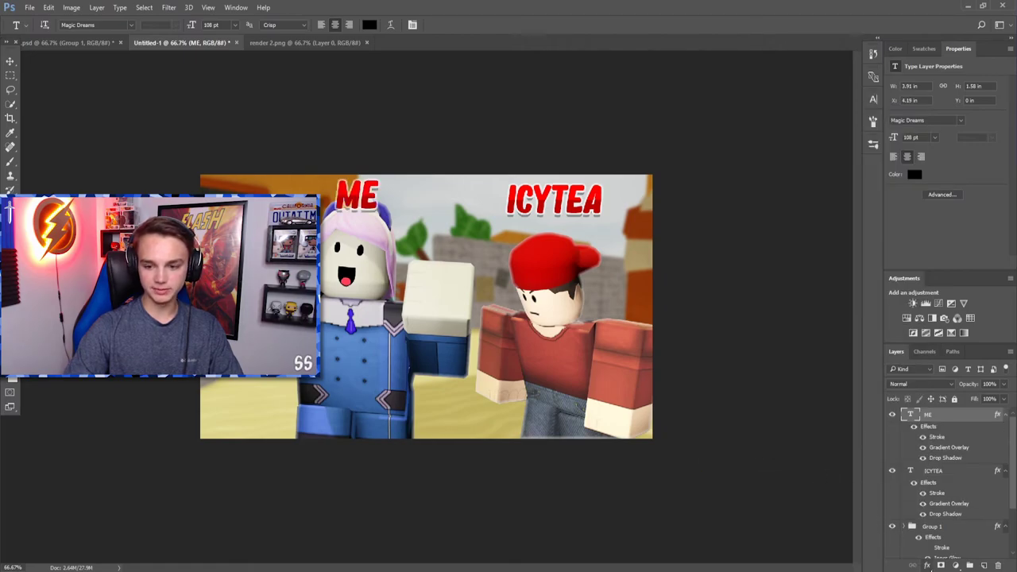
{"action": "right_click", "coordinate": [950, 521]}
{"action": "left_click", "coordinate": [828, 399]}
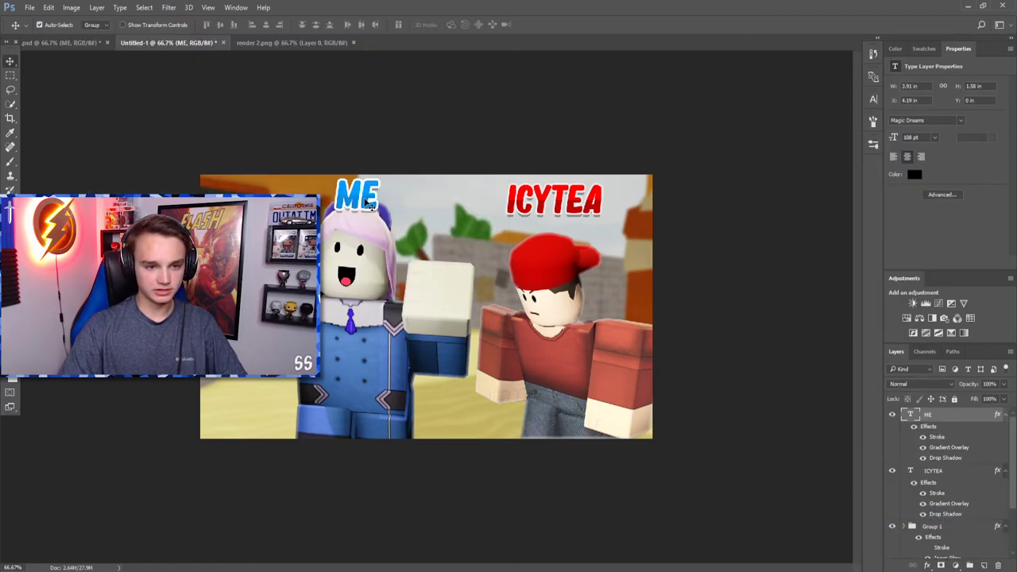
{"action": "left_click", "coordinate": [547, 208]}
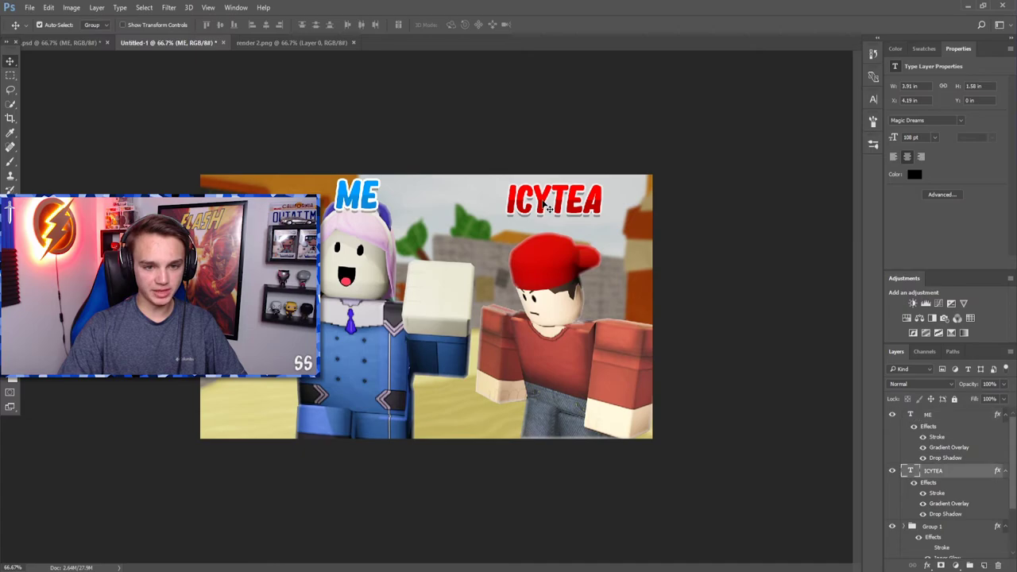
{"action": "left_click", "coordinate": [927, 565]}
{"action": "left_click", "coordinate": [920, 460]}
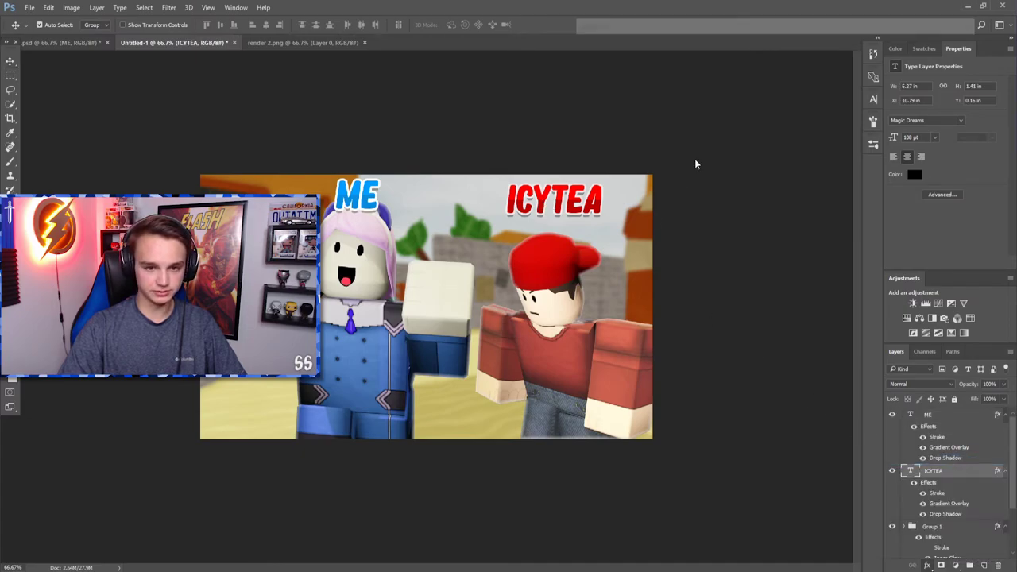
Set Group 1's Inner Glow to the Overlay blend mode with a size of 21 px and apply it.
{"action": "scroll", "coordinate": [924, 507], "scroll_direction": "down", "scroll_amount": 1}
{"action": "left_click", "coordinate": [924, 507]}
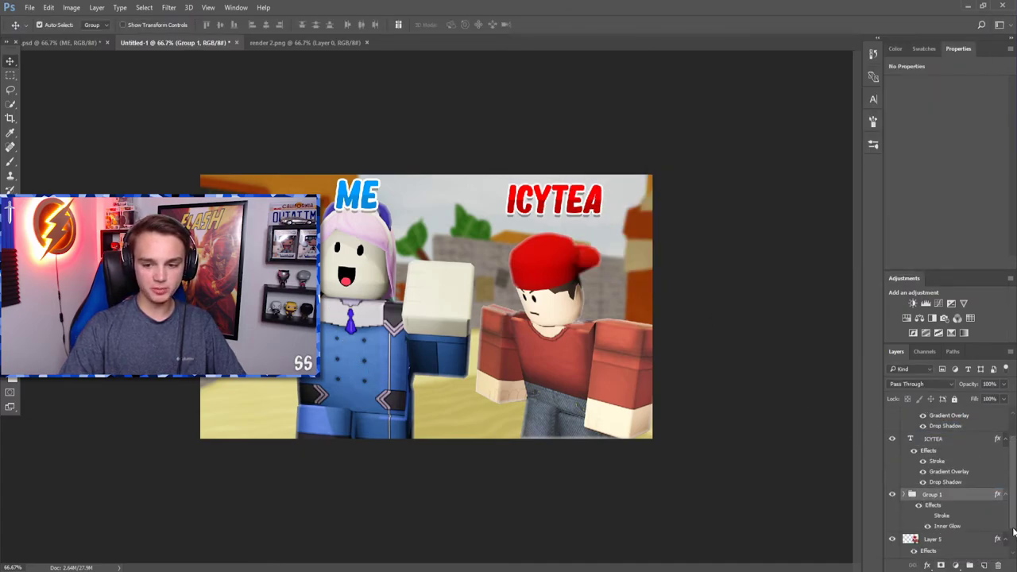
{"action": "left_click", "coordinate": [927, 565]}
{"action": "left_click", "coordinate": [922, 477]}
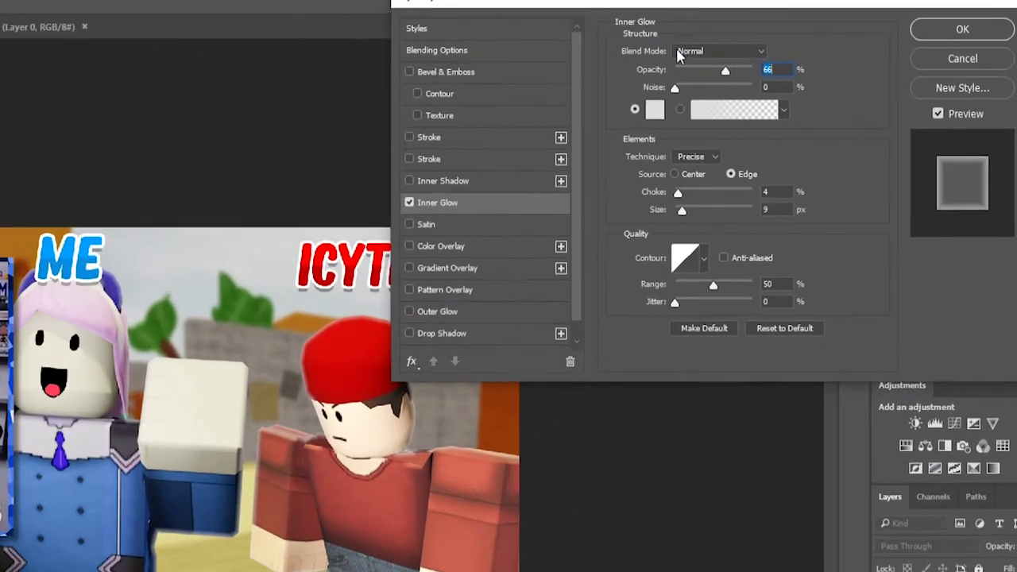
{"action": "left_click", "coordinate": [768, 59]}
{"action": "left_click", "coordinate": [764, 164]}
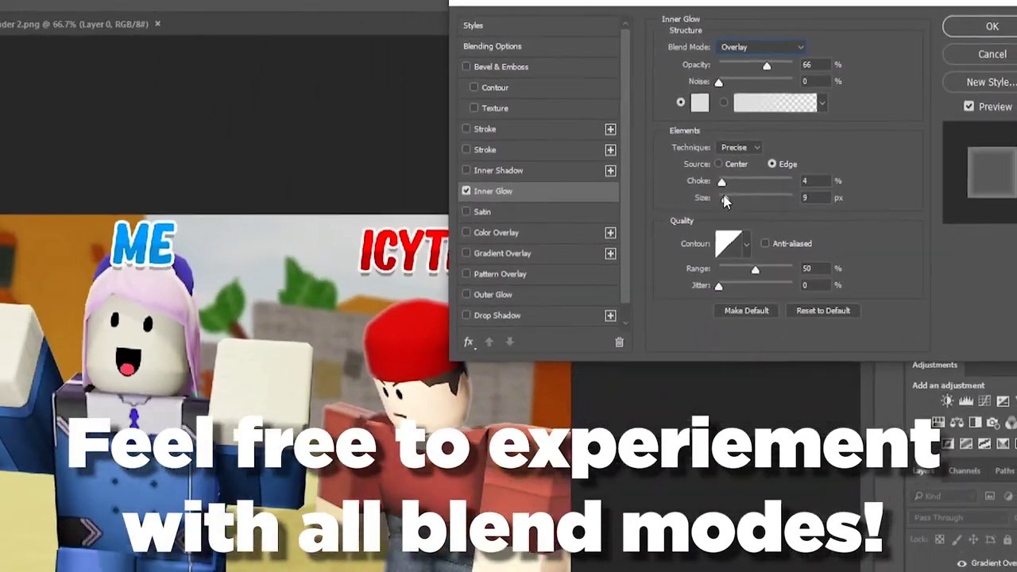
{"action": "left_click_drag", "start_coordinate": [474, 338], "coordinate": [463, 340]}
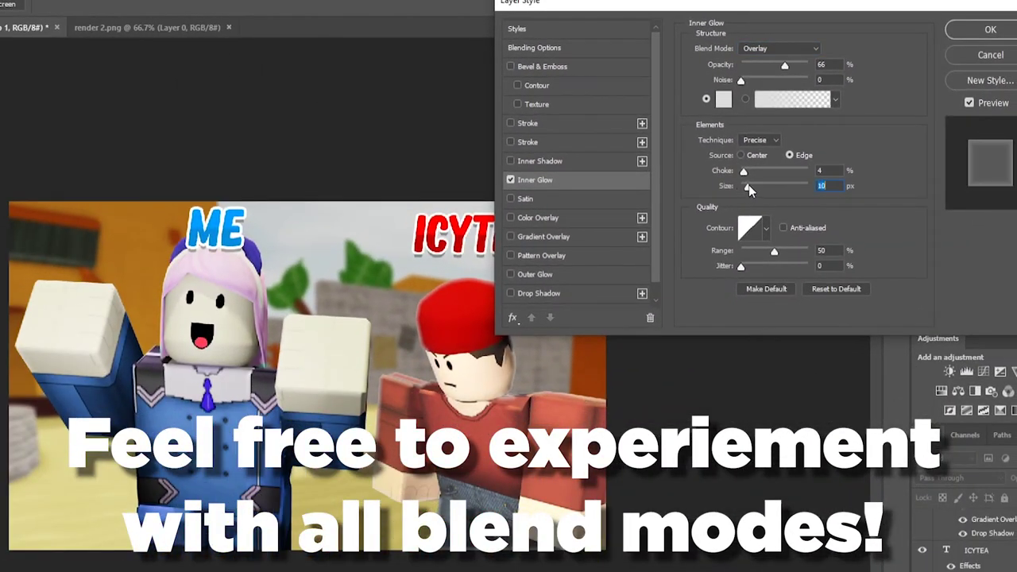
{"action": "left_click_drag", "start_coordinate": [748, 184], "coordinate": [751, 186]}
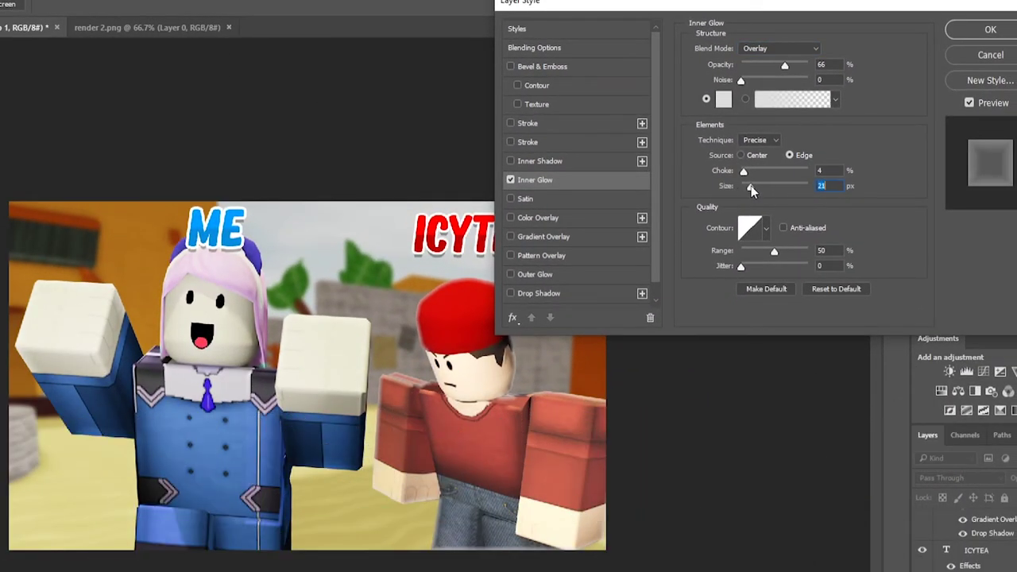
{"action": "left_click", "coordinate": [980, 32]}
{"action": "left_click", "coordinate": [971, 555]}
{"action": "left_click", "coordinate": [927, 566]}
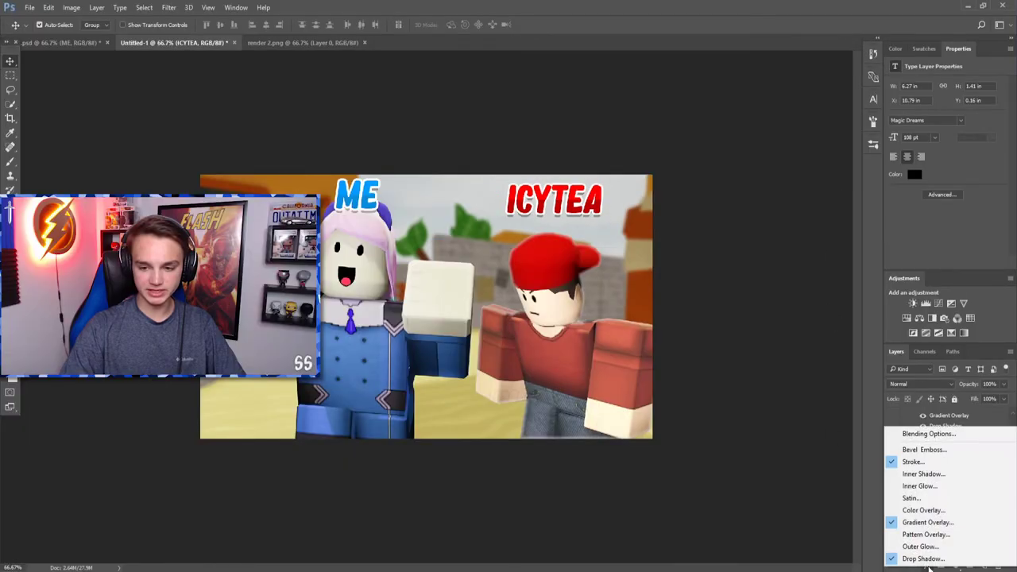
{"action": "left_click", "coordinate": [989, 521]}
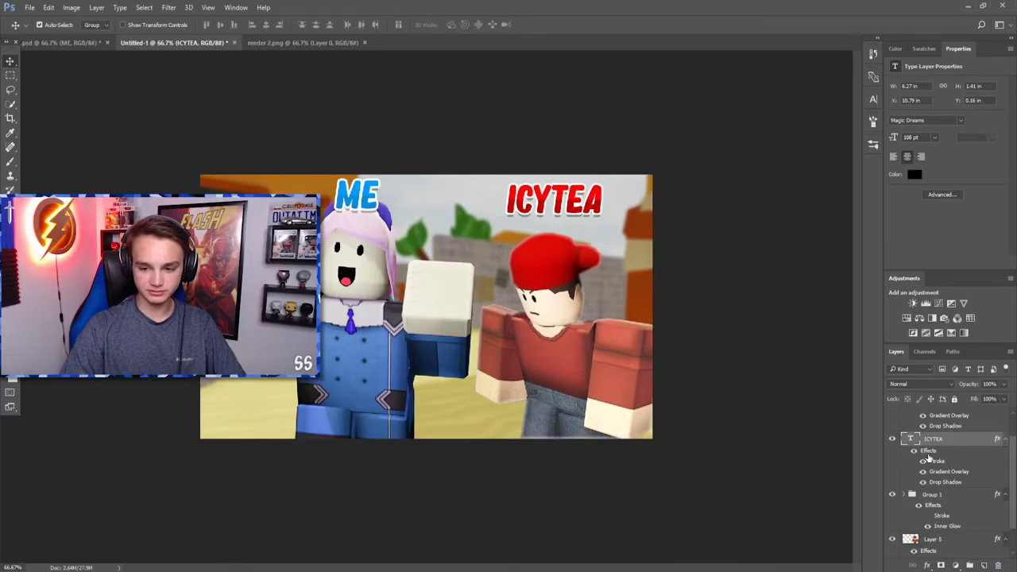
Add a black Drop Shadow to Group 1 with 26% opacity and a distance of 10 px.
{"action": "right_click", "coordinate": [929, 506]}
{"action": "left_click", "coordinate": [922, 554]}
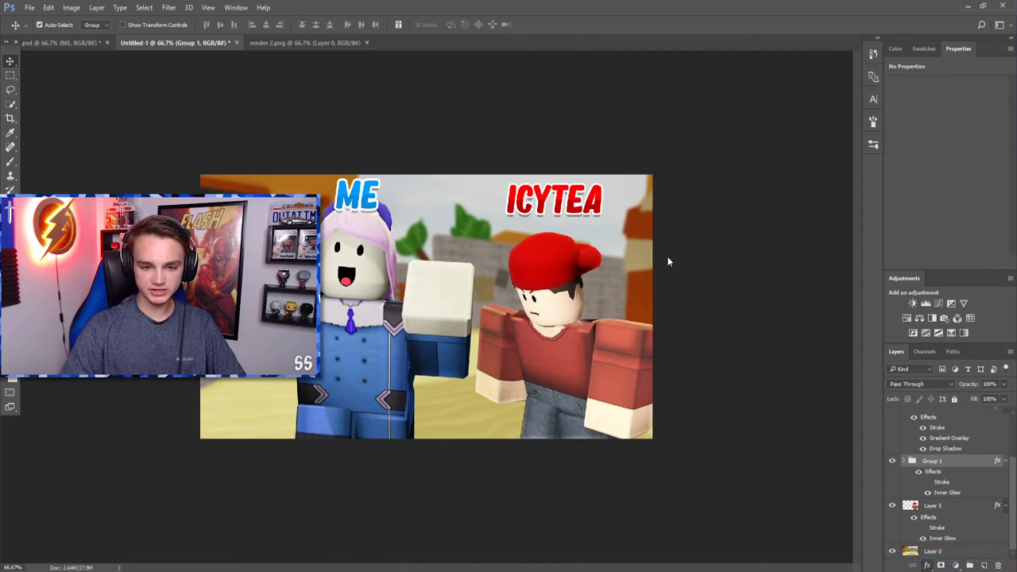
{"action": "left_click", "coordinate": [679, 244]}
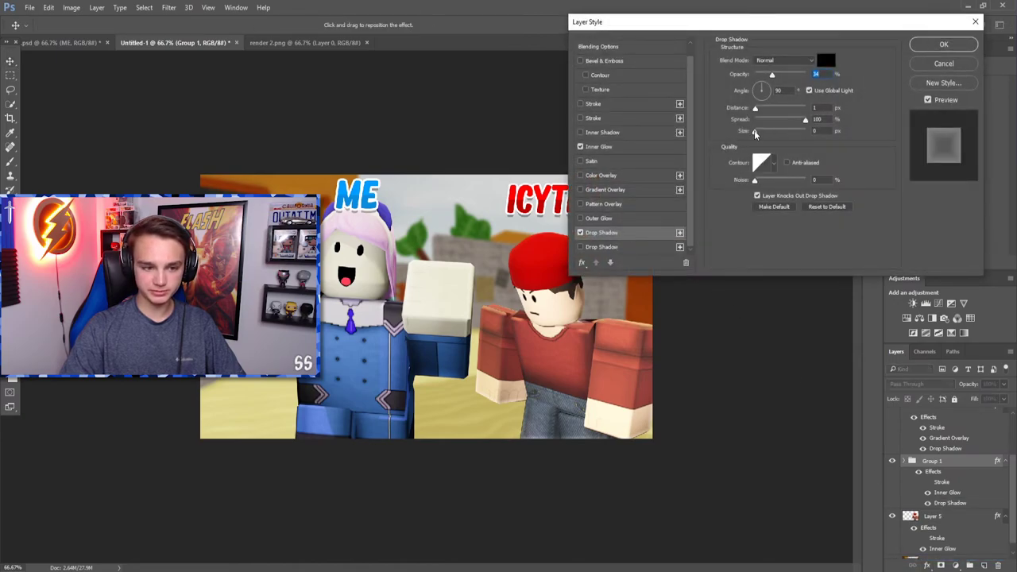
{"action": "left_click_drag", "start_coordinate": [755, 108], "coordinate": [764, 109]}
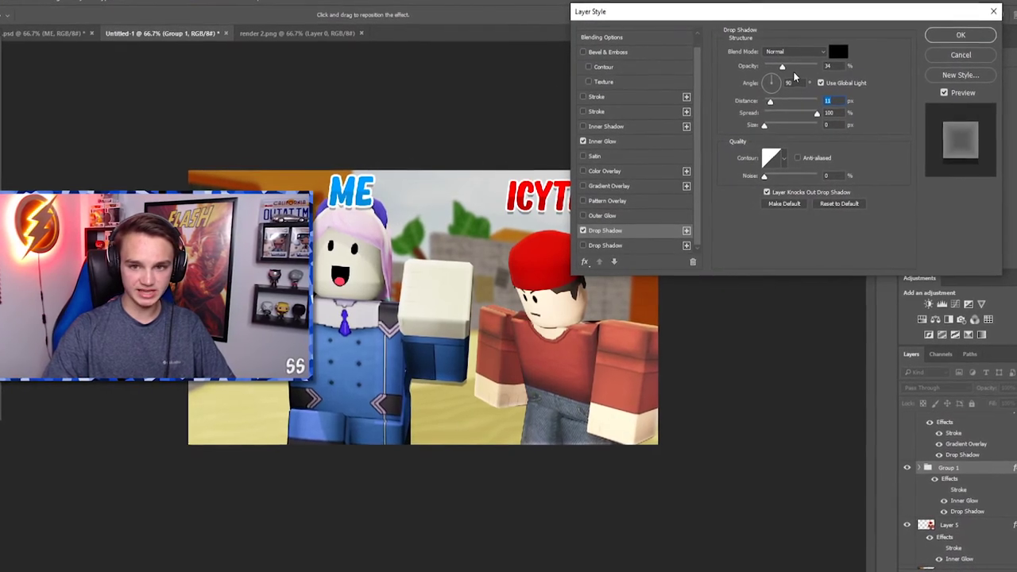
{"action": "left_click_drag", "start_coordinate": [778, 73], "coordinate": [774, 98]}
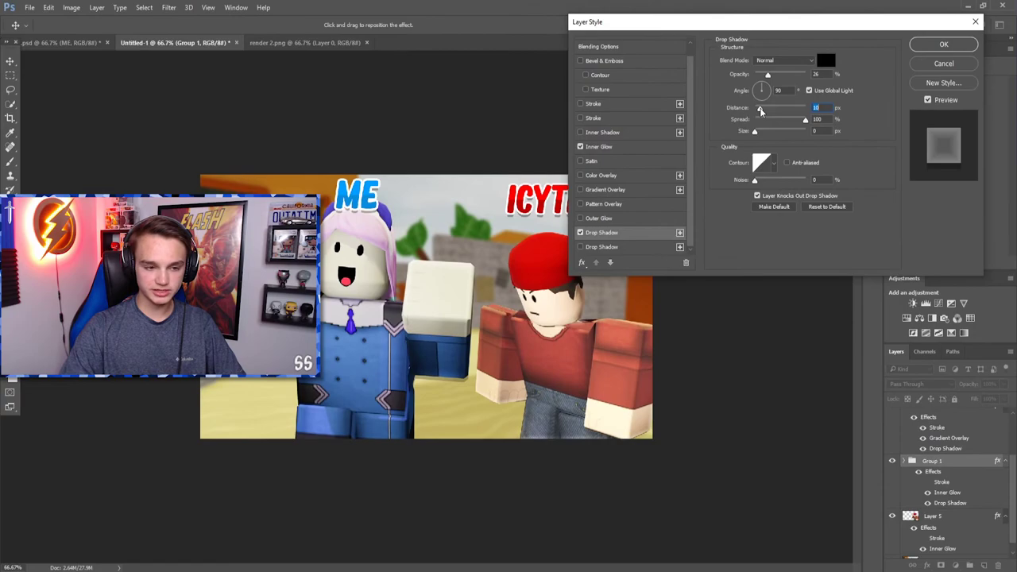
{"action": "left_click", "coordinate": [983, 22]}
Add a black Drop Shadow to the red-capped character's layer, increase its distance, and apply the layer style.
{"action": "left_click", "coordinate": [568, 357]}
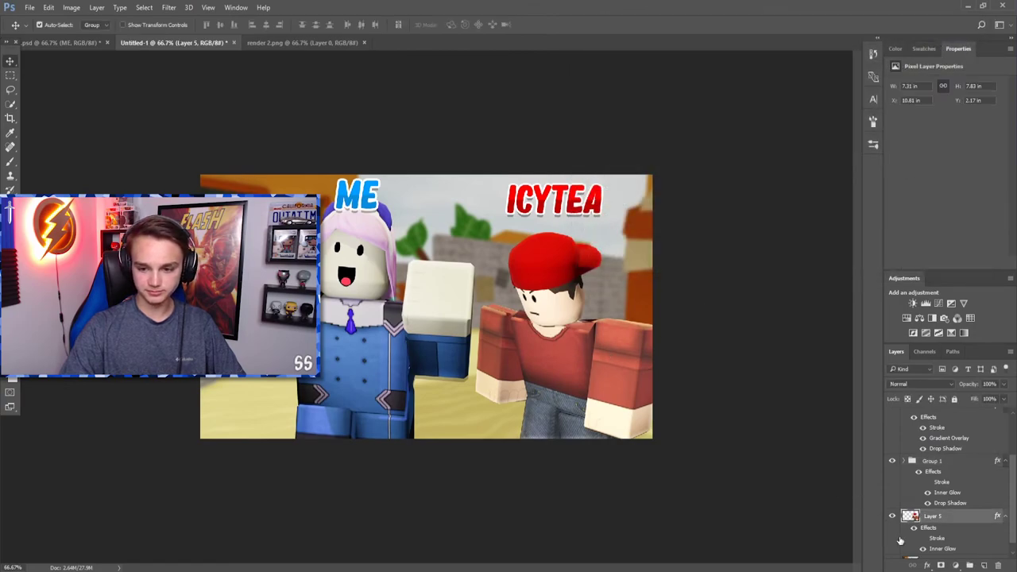
{"action": "left_click", "coordinate": [926, 565]}
{"action": "left_click", "coordinate": [951, 551]}
{"action": "left_click_drag", "start_coordinate": [754, 109], "coordinate": [757, 111]}
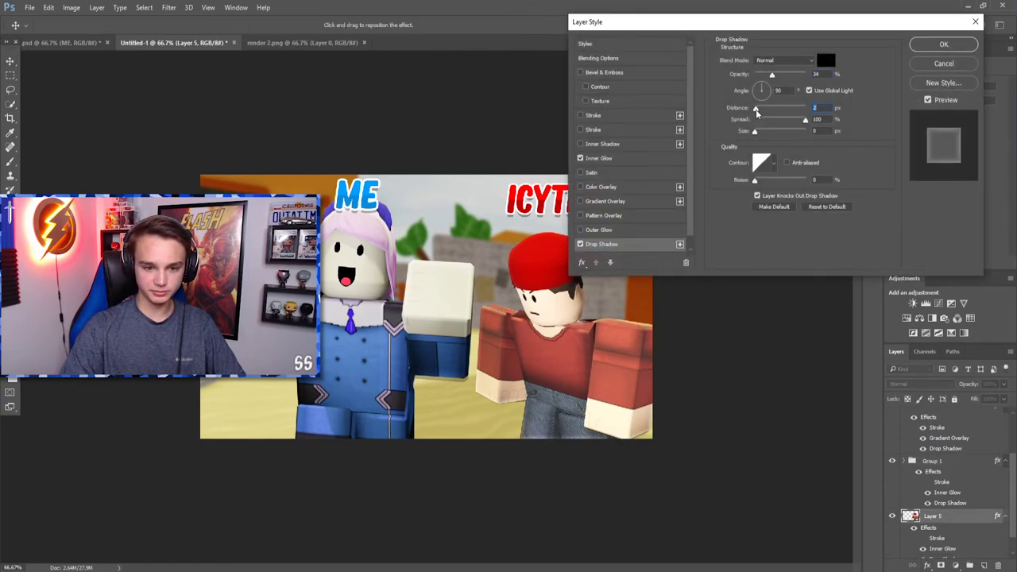
{"action": "key", "text": "Return"}
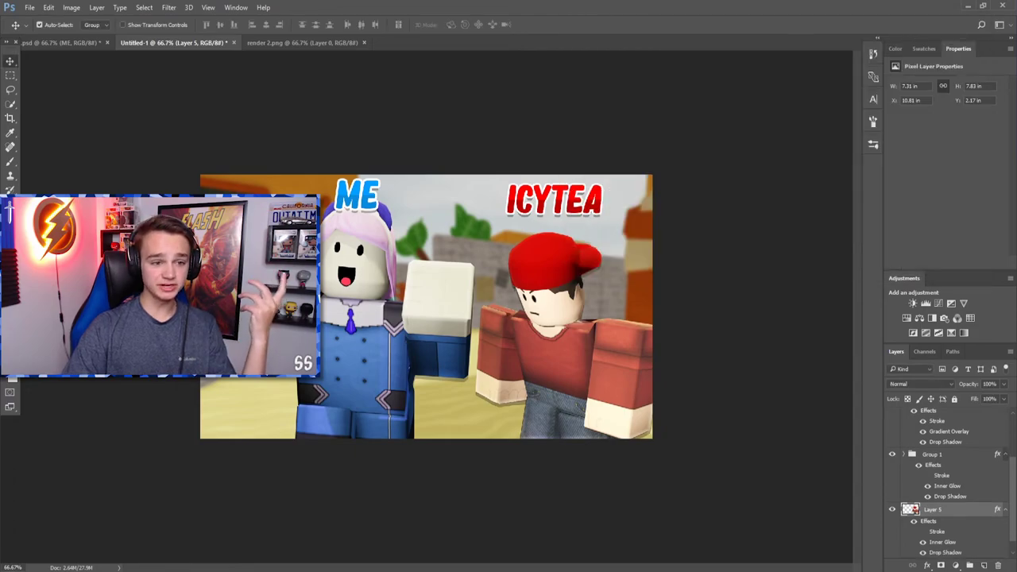
{"action": "left_click", "coordinate": [262, 186]}
{"action": "left_click", "coordinate": [72, 7]}
{"action": "mouse_move", "coordinate": [88, 36]}
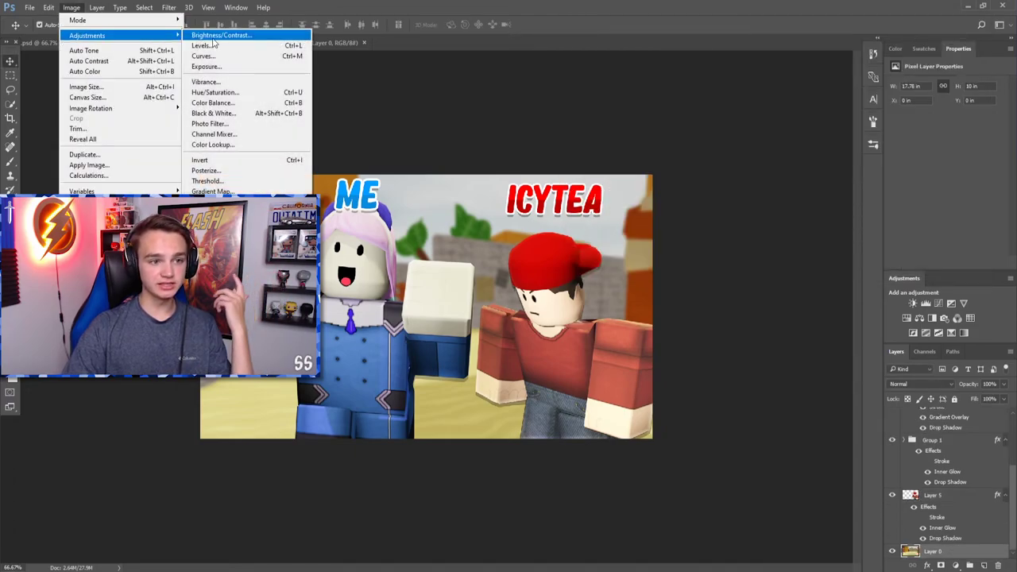
{"action": "left_click", "coordinate": [420, 110]}
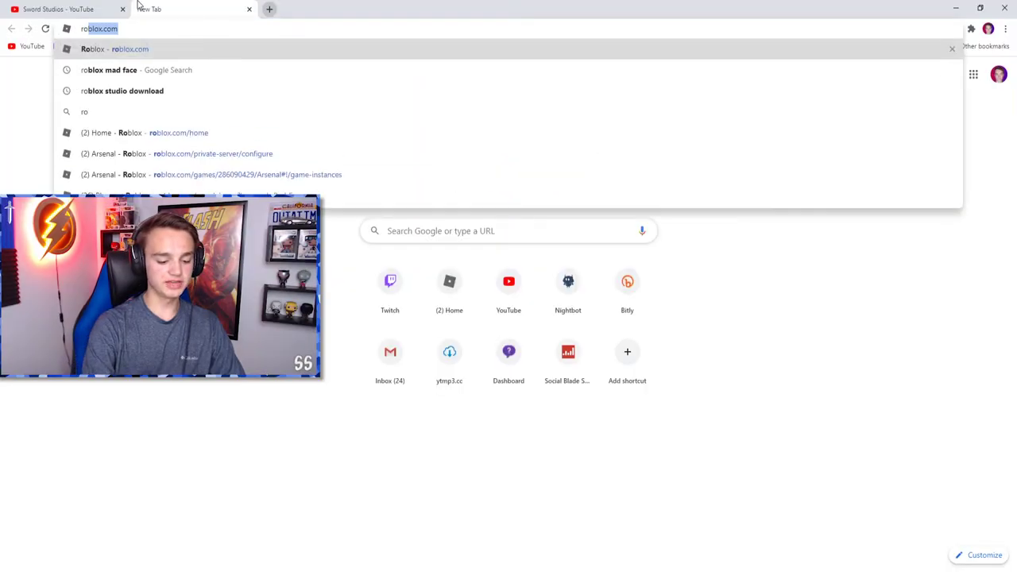
In the web browser, search Google Images for "roblox logo png" and open the transparent red ROBLOX wordmark result.
{"action": "type", "text": "oblox logo "}
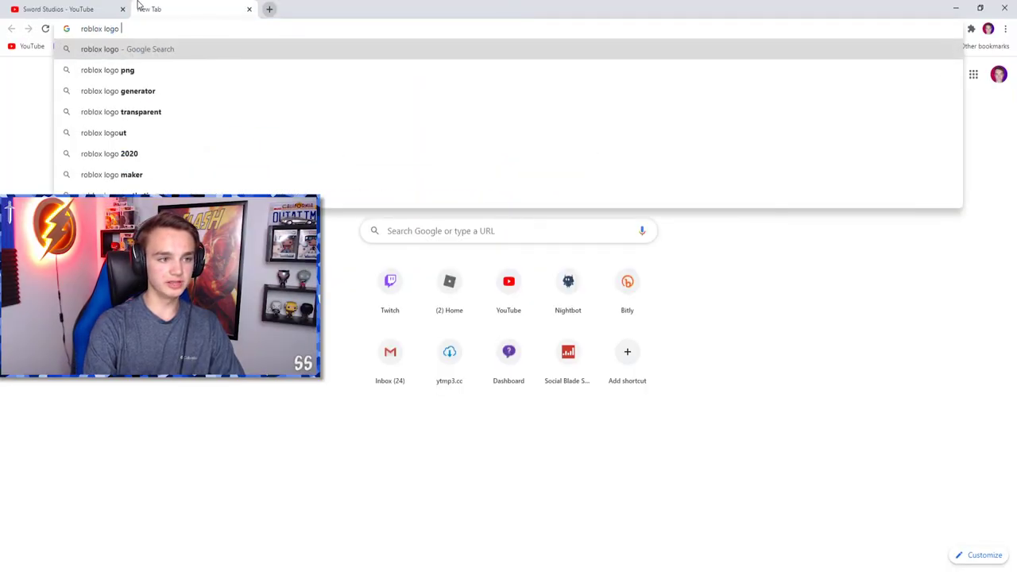
{"action": "type", "text": "p"}
{"action": "key", "text": "Return"}
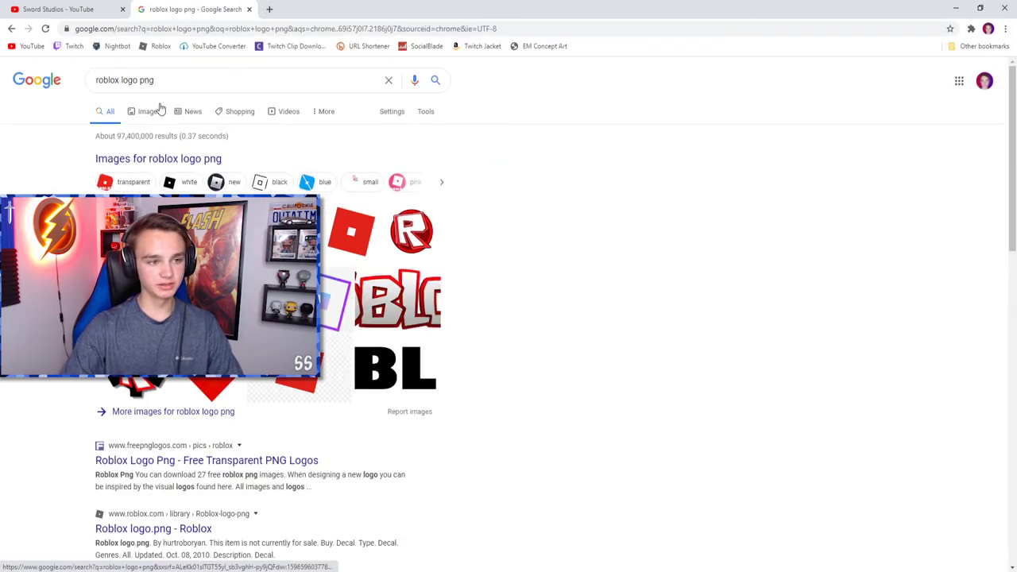
{"action": "left_click", "coordinate": [149, 109]}
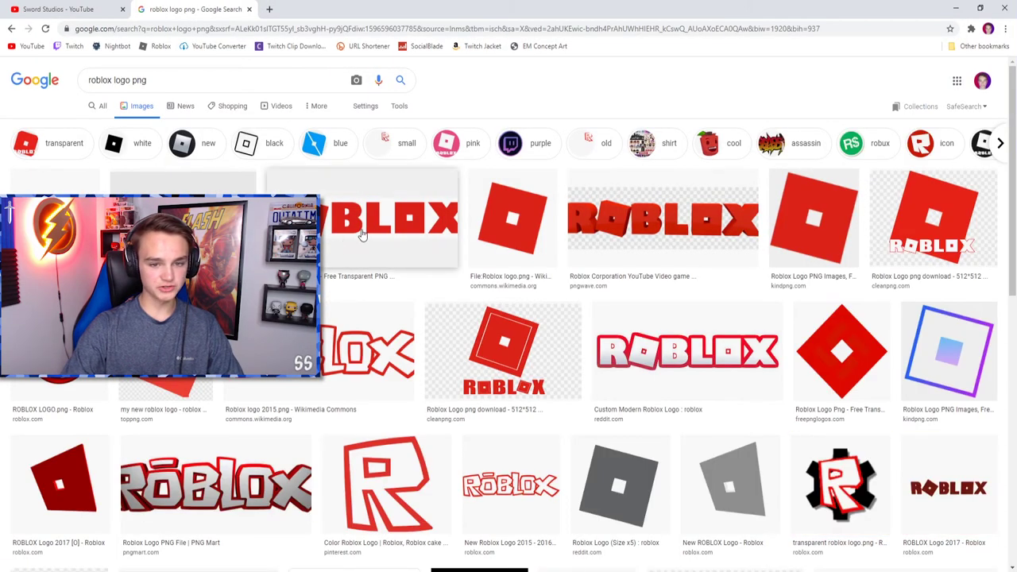
{"action": "left_click", "coordinate": [362, 227]}
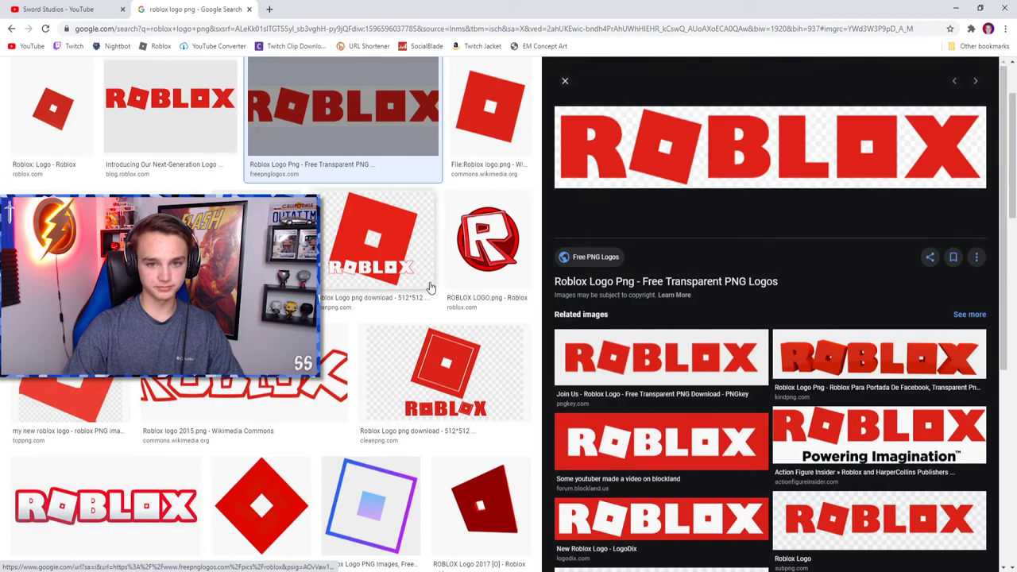
{"action": "scroll", "coordinate": [604, 266], "scroll_direction": "up", "scroll_amount": 2}
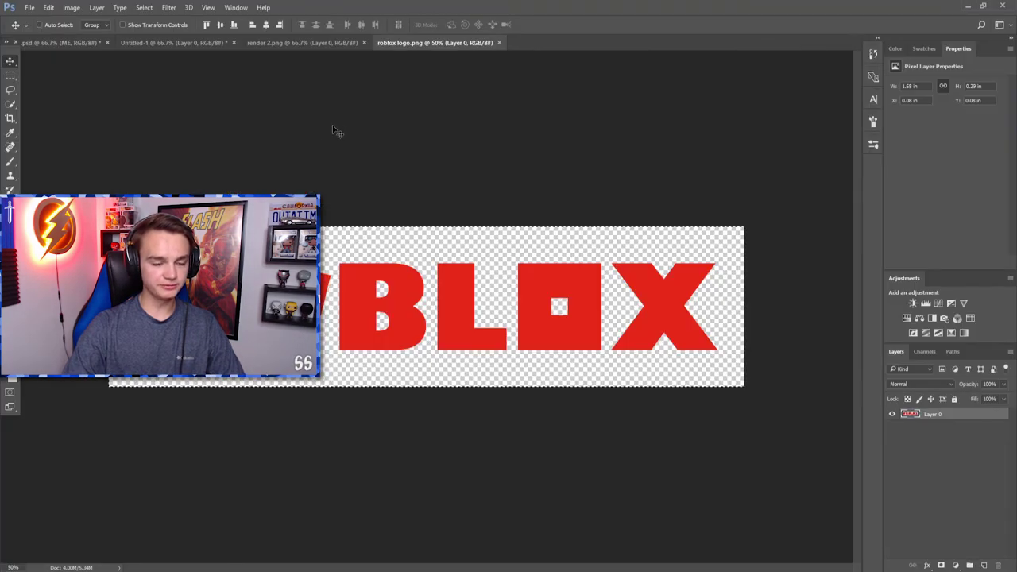
In Photoshop, bring the logo from roblox logo.png into the thumbnail document and move its layer above all the others.
{"action": "left_click_drag", "start_coordinate": [333, 130], "coordinate": [561, 324]}
{"action": "scroll", "coordinate": [977, 498], "scroll_direction": "up", "scroll_amount": 3}
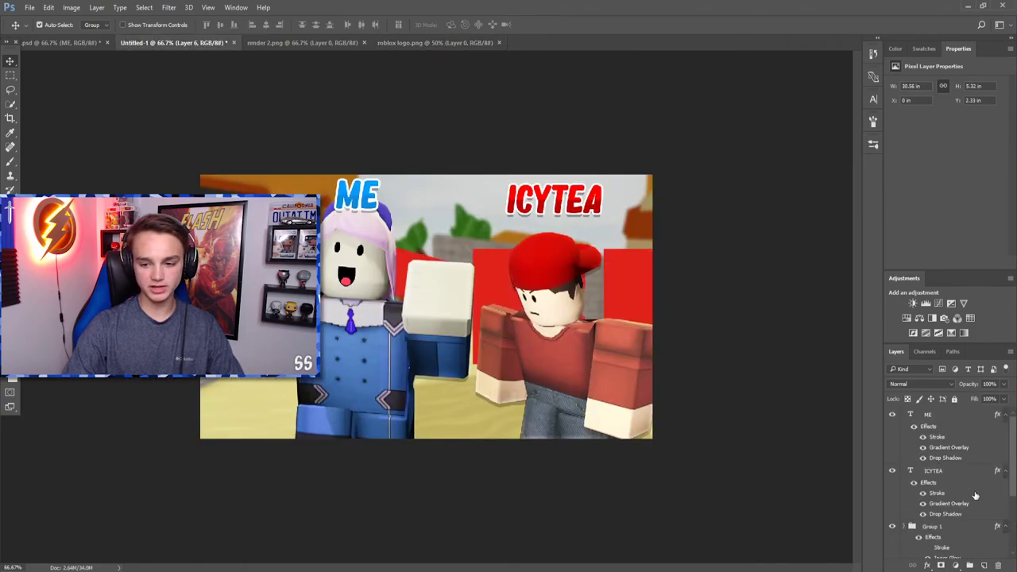
{"action": "scroll", "coordinate": [977, 497], "scroll_direction": "down", "scroll_amount": 3}
{"action": "left_click_drag", "start_coordinate": [940, 545], "coordinate": [948, 408]}
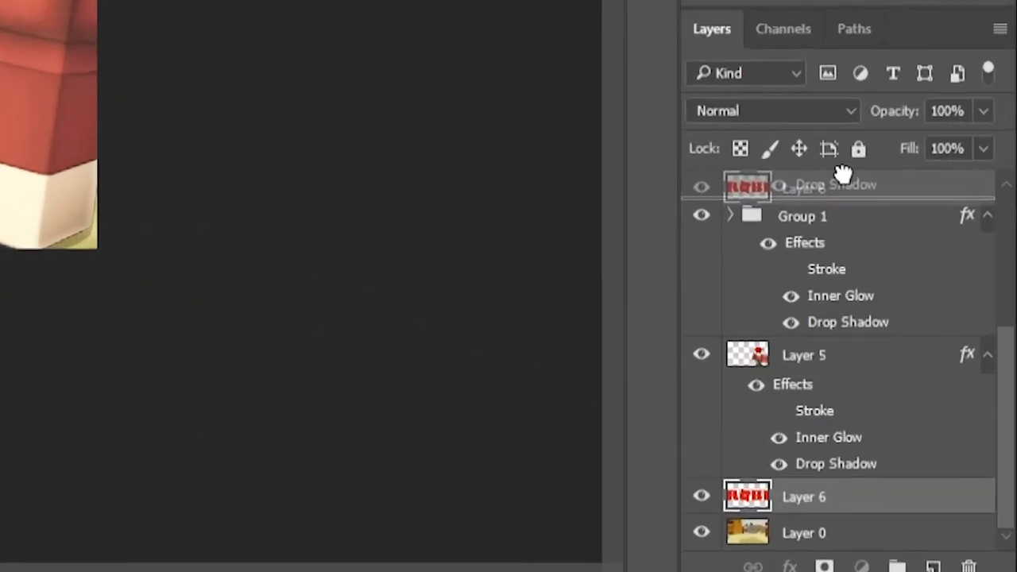
{"action": "left_click_drag", "start_coordinate": [842, 174], "coordinate": [829, 206]}
{"action": "left_click_drag", "start_coordinate": [761, 440], "coordinate": [776, 36]}
Scale the Roblox logo down to about 38% and place it in the lower-left corner of the thumbnail.
{"action": "left_click", "coordinate": [46, 7]}
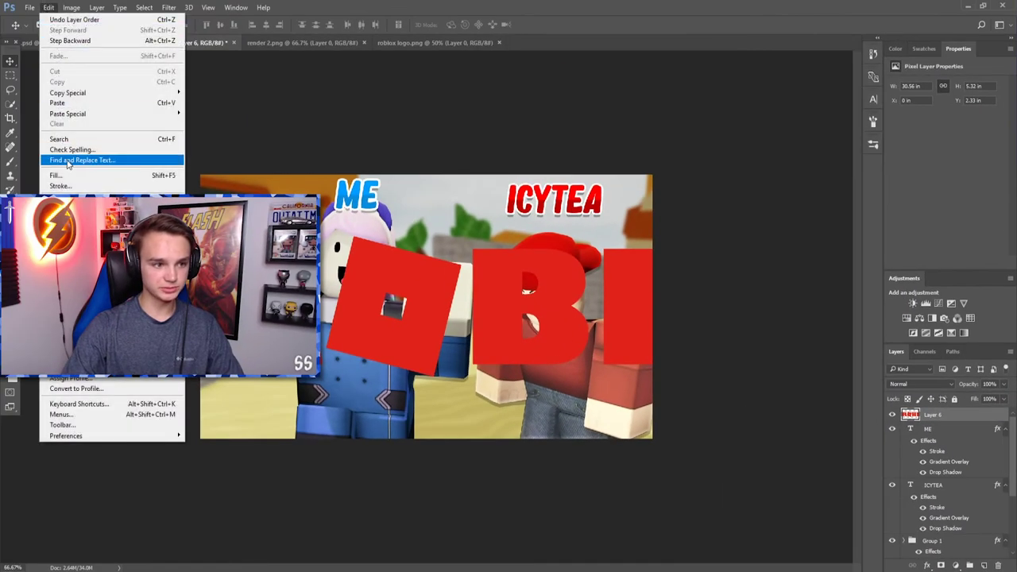
{"action": "left_click", "coordinate": [74, 232]}
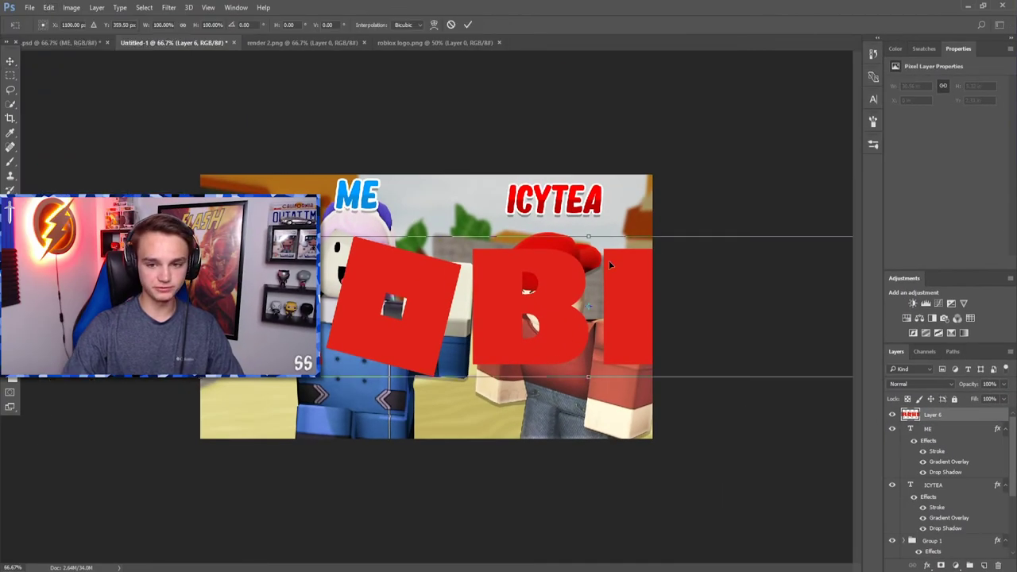
{"action": "left_click_drag", "start_coordinate": [611, 266], "coordinate": [478, 233]}
{"action": "left_click_drag", "start_coordinate": [841, 211], "coordinate": [295, 306]}
{"action": "left_click_drag", "start_coordinate": [227, 328], "coordinate": [364, 414]}
{"action": "left_click_drag", "start_coordinate": [434, 397], "coordinate": [495, 386], "text": "shift"}
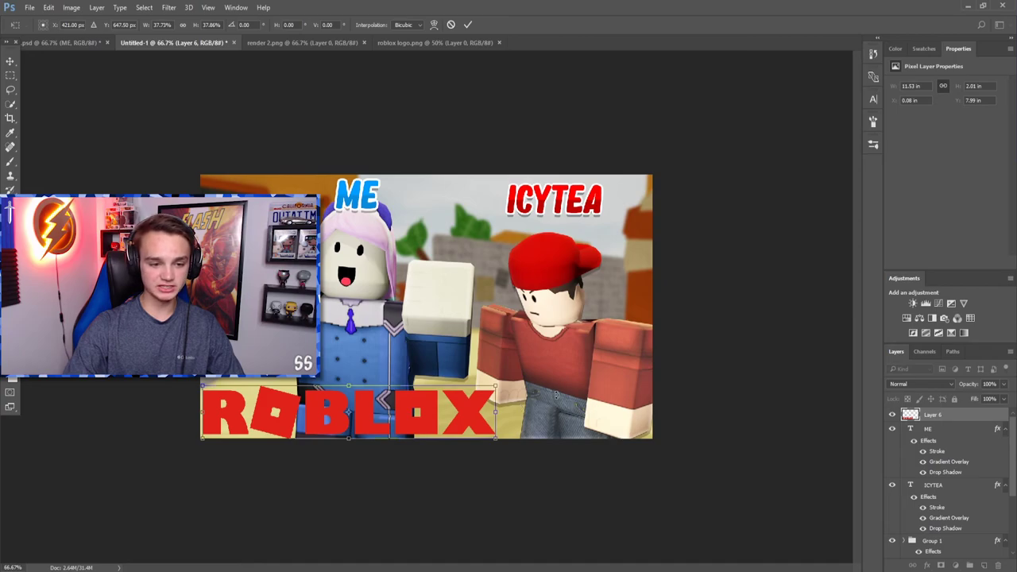
Tilt the Roblox logo counterclockwise by about 2.8 degrees and enlarge it slightly.
{"action": "left_click_drag", "start_coordinate": [556, 395], "coordinate": [554, 385]}
{"action": "left_click_drag", "start_coordinate": [428, 405], "coordinate": [437, 398]}
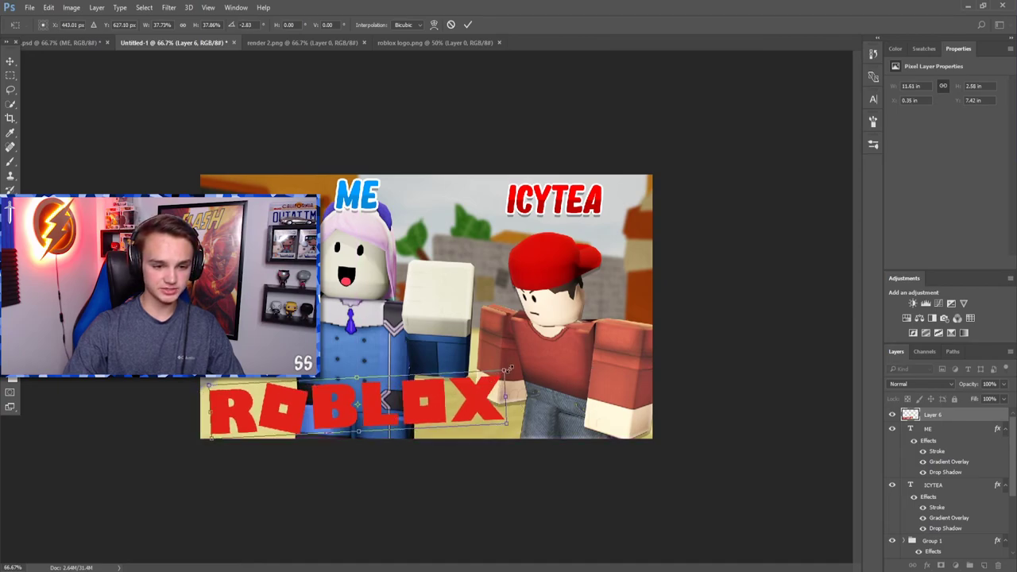
{"action": "left_click_drag", "start_coordinate": [510, 369], "coordinate": [540, 353], "text": "shift"}
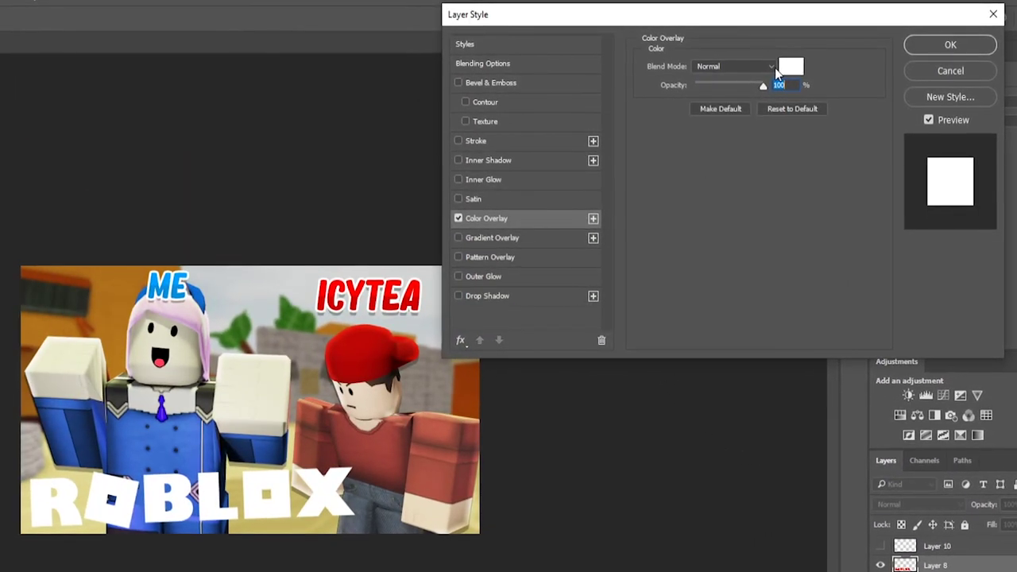
Add a solid red (ff0000) outside stroke to the Roblox logo layer and set its size to 8 px.
{"action": "left_click", "coordinate": [459, 140]}
{"action": "left_click", "coordinate": [470, 140]}
{"action": "left_click", "coordinate": [679, 171]}
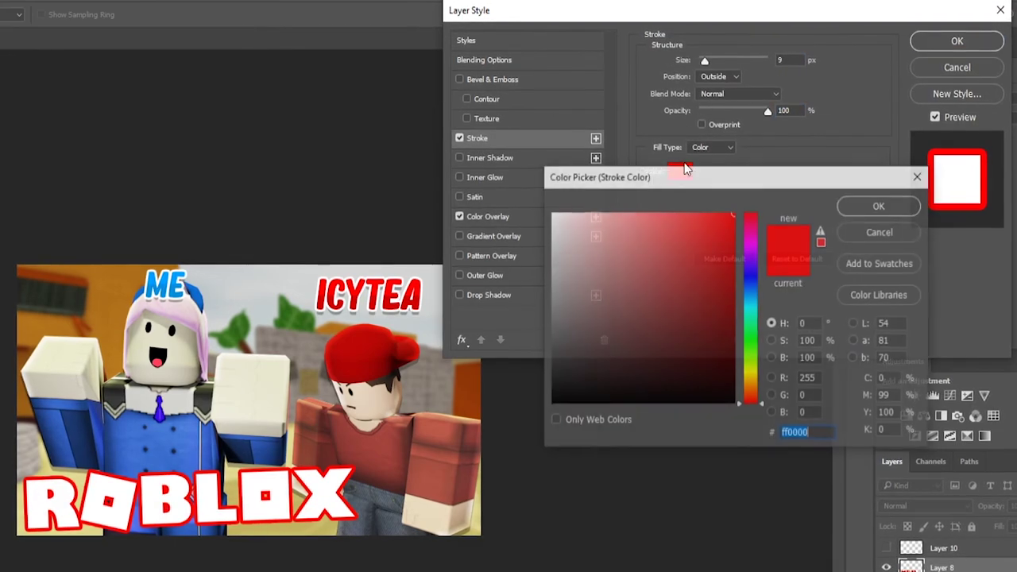
{"action": "left_click", "coordinate": [881, 205]}
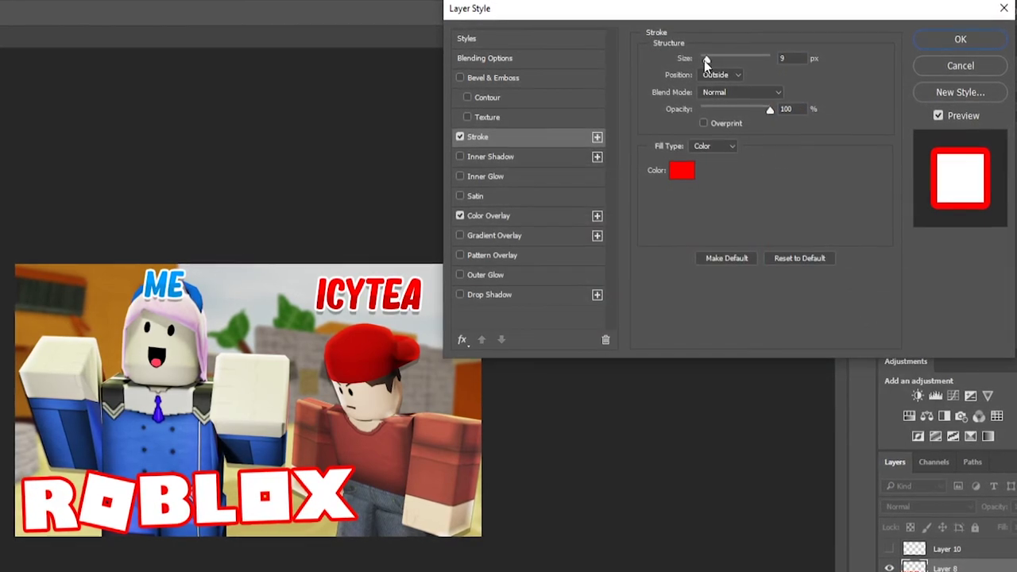
{"action": "left_click_drag", "start_coordinate": [708, 58], "coordinate": [710, 57]}
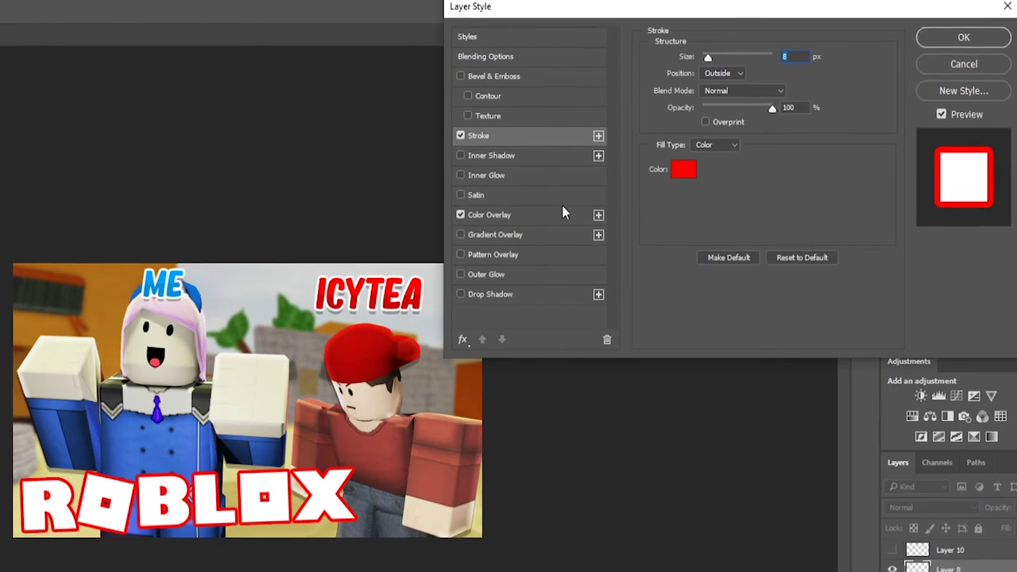
Add a black drop shadow to the Roblox logo at 29% opacity with a 13 px distance, and apply the layer style.
{"action": "left_click", "coordinate": [462, 295]}
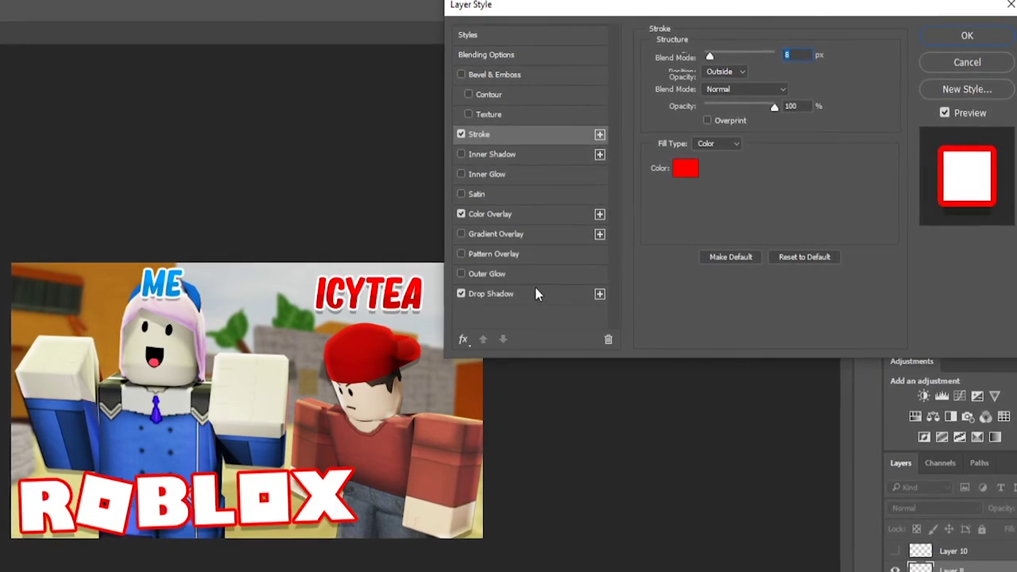
{"action": "left_click", "coordinate": [535, 291]}
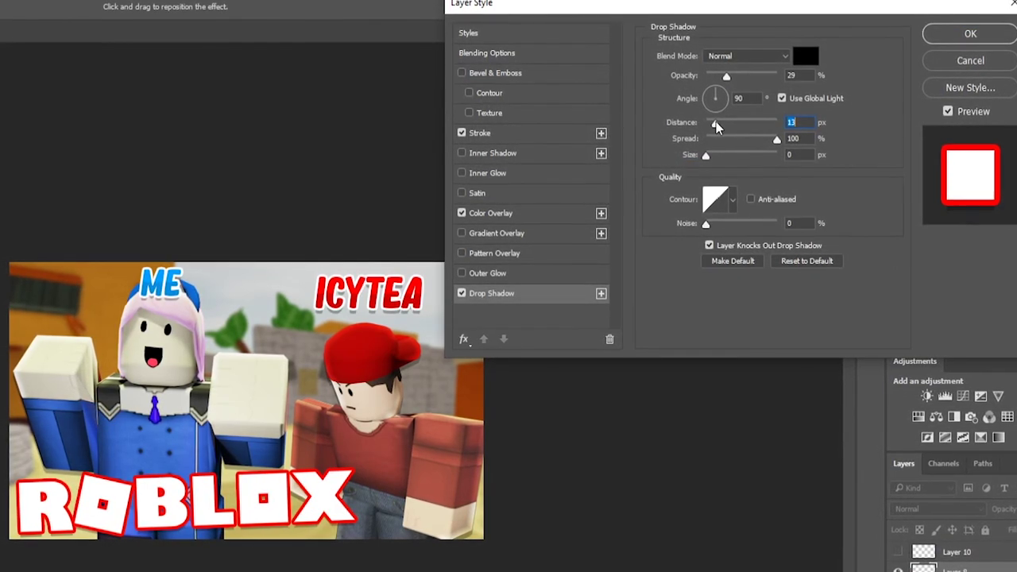
{"action": "left_click", "coordinate": [967, 34]}
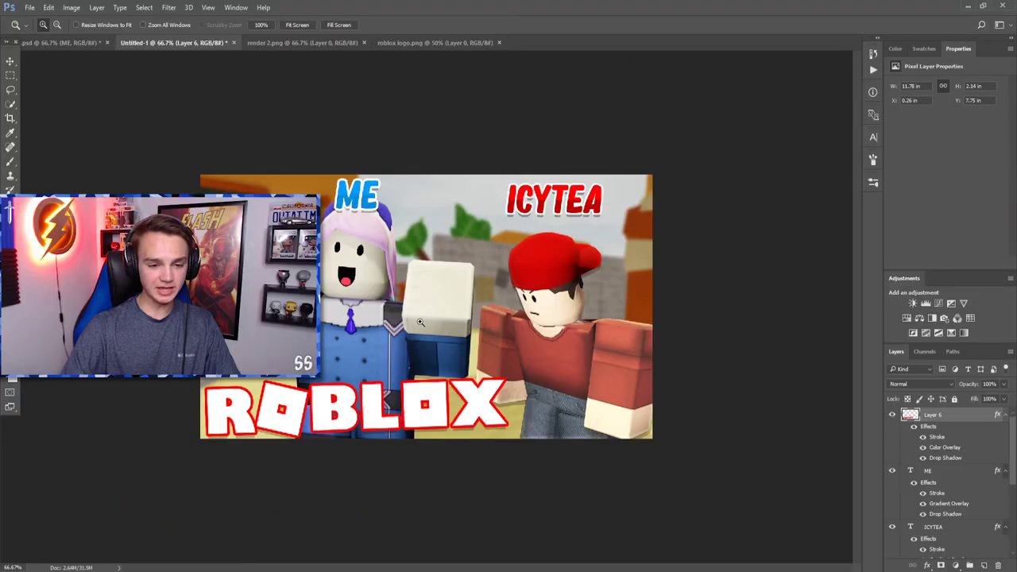
{"action": "right_click", "coordinate": [470, 321]}
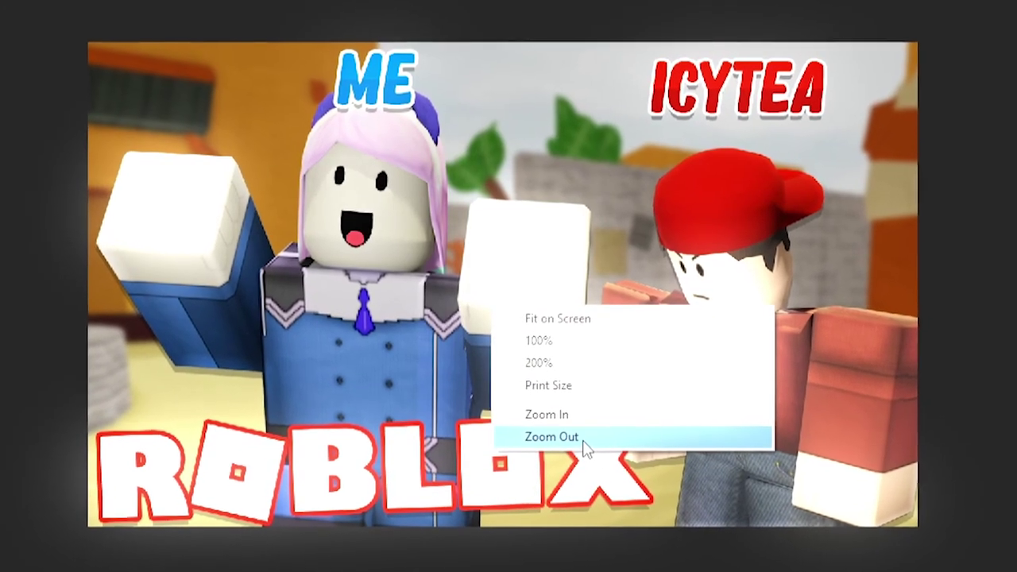
{"action": "left_click", "coordinate": [475, 391]}
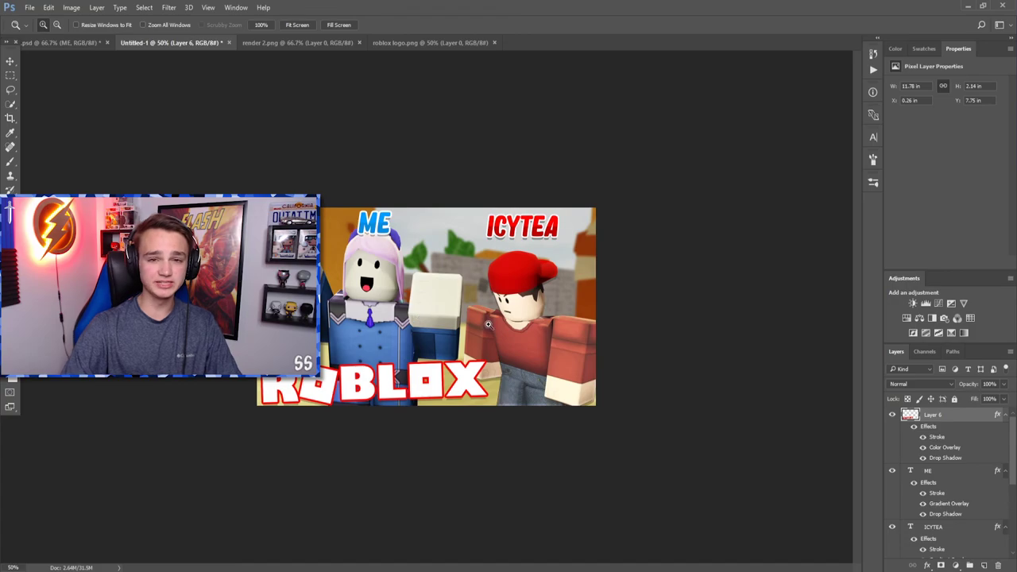